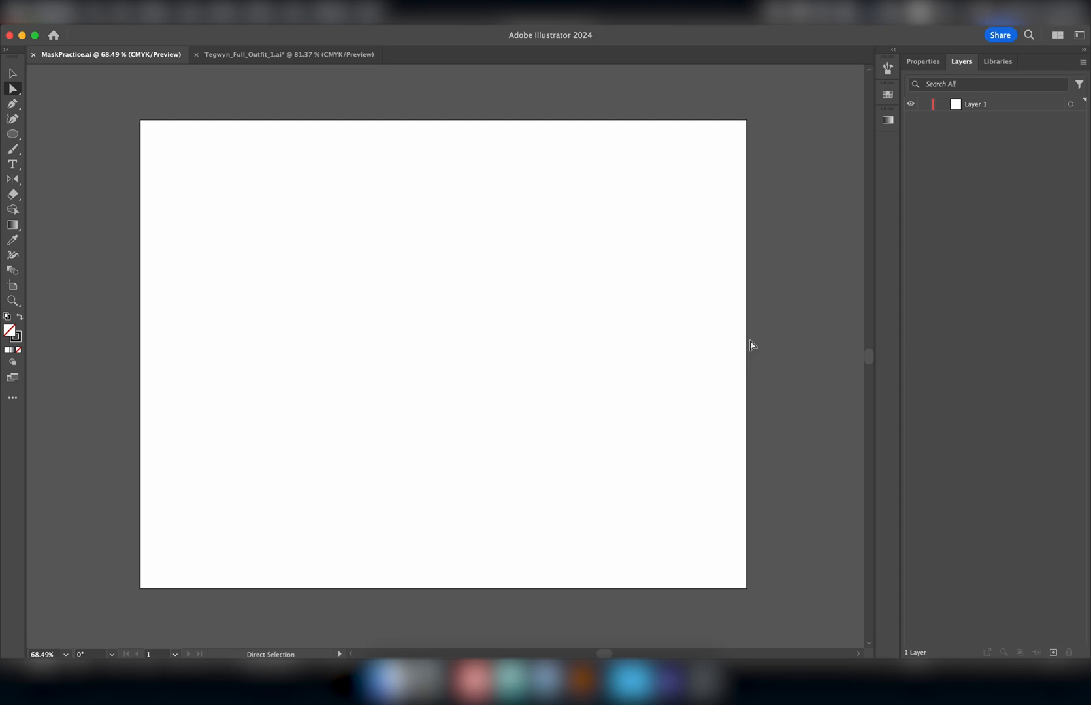
Step: Draw a near-circular ellipse about 374 pt wide and 366 pt high in the middle of the artboard
key(l)
drag(297, 243, 584, 523)
Step: Switch to the Paintbrush tool and enlarge the brush by four increments
key(b)
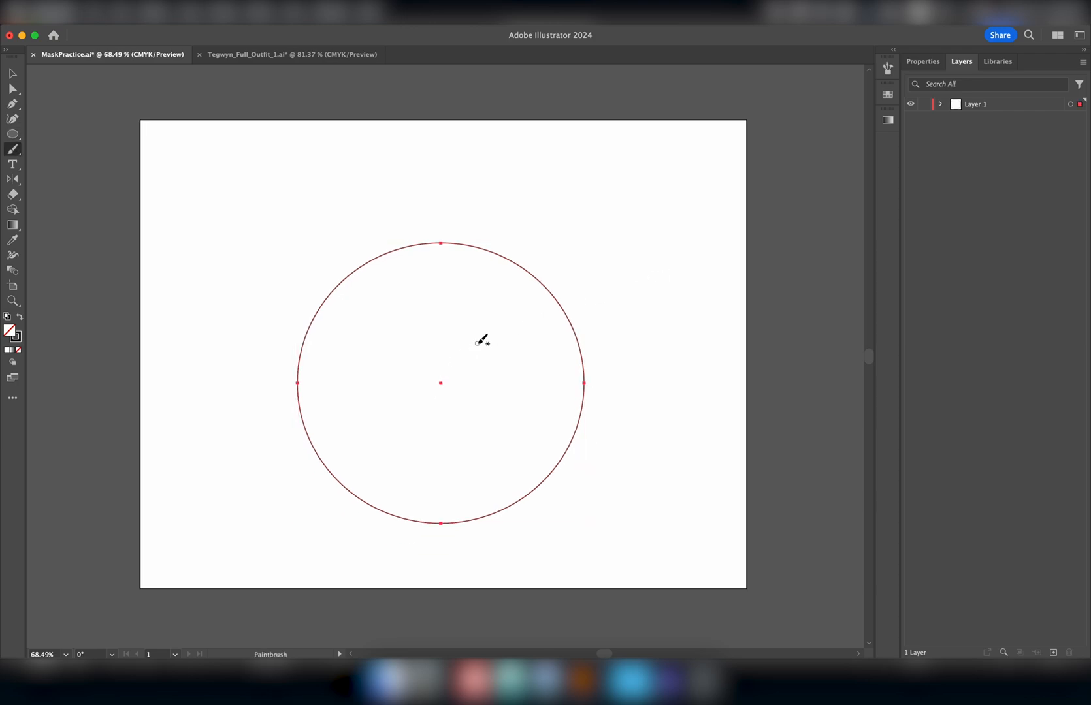
scroll(478, 342, up, 5)
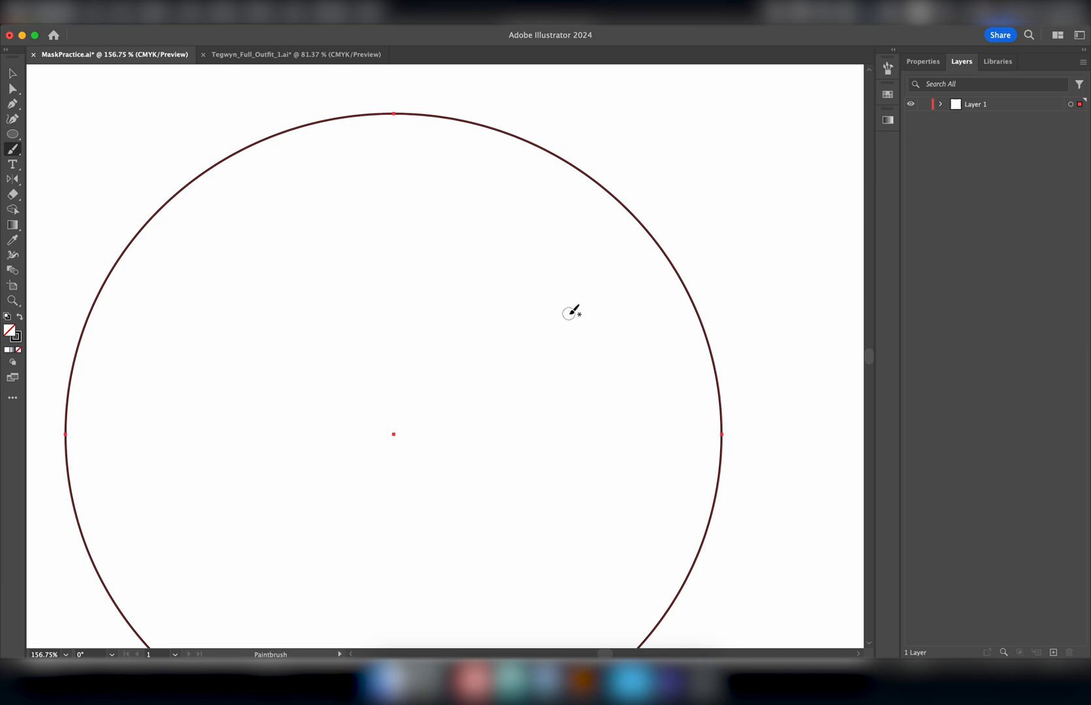
key(bracketright)
key(bracketright)
key(bracketright)
key(bracketright)
Step: Paint a short bent stroke inside the circle's upper-right edge and set its stroke weight to 2 pt
mouse_move(612, 325)
mouse_down()
mouse_move(639, 284)
mouse_move(614, 225)
mouse_up()
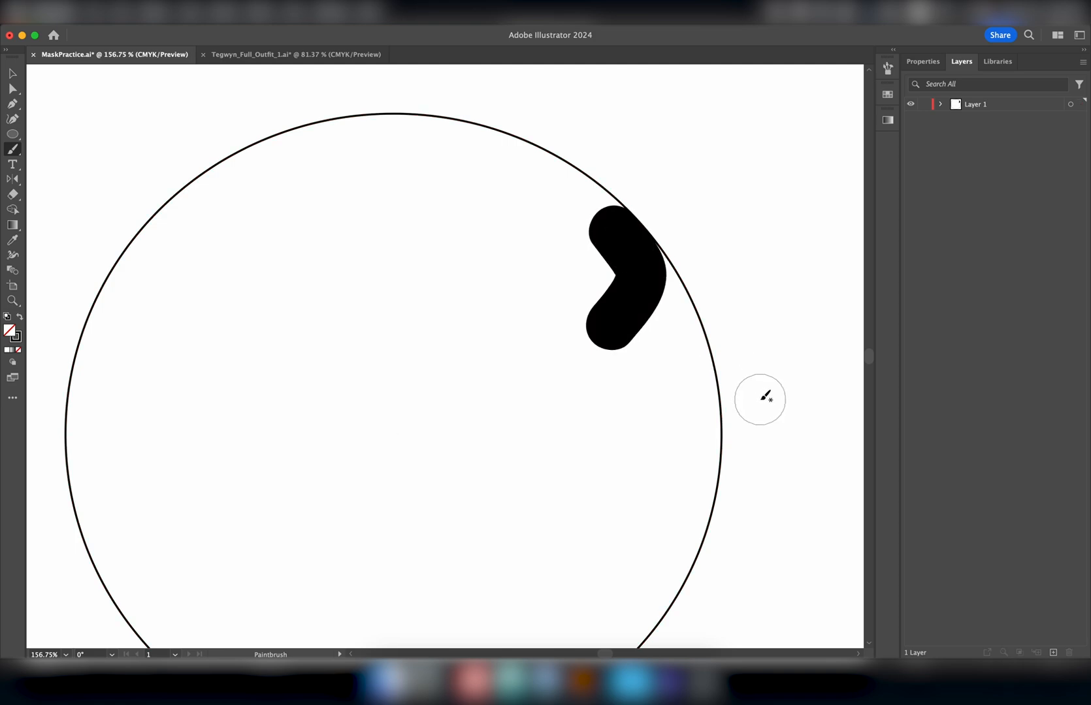
click(922, 61)
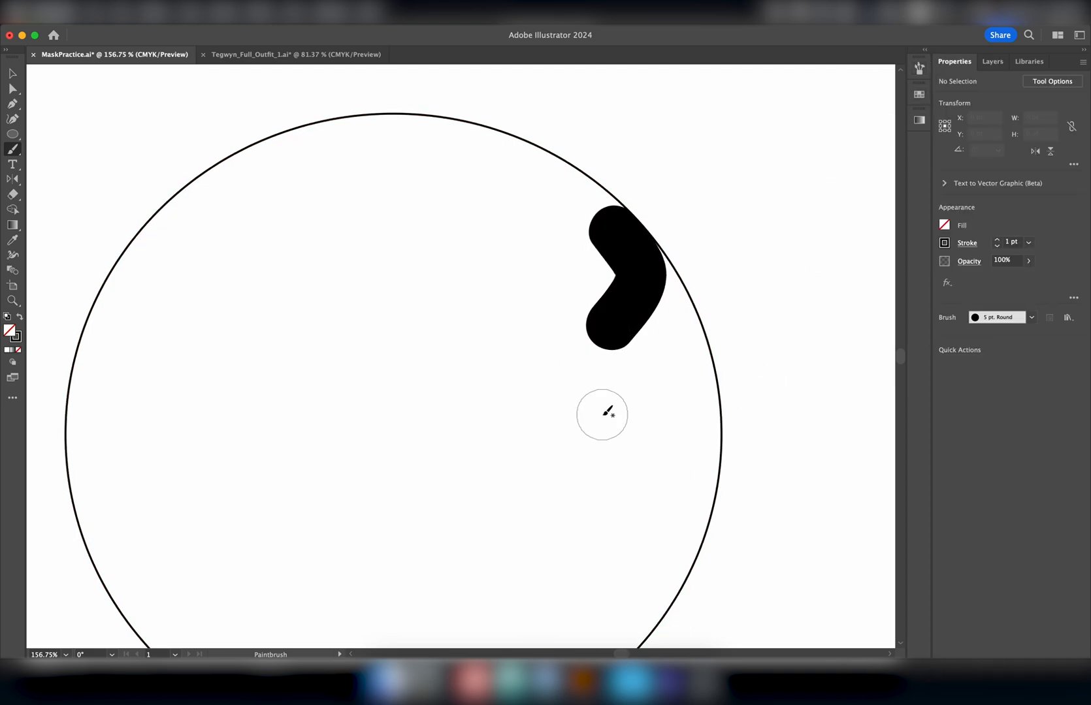
key(a)
key(v)
click(634, 307)
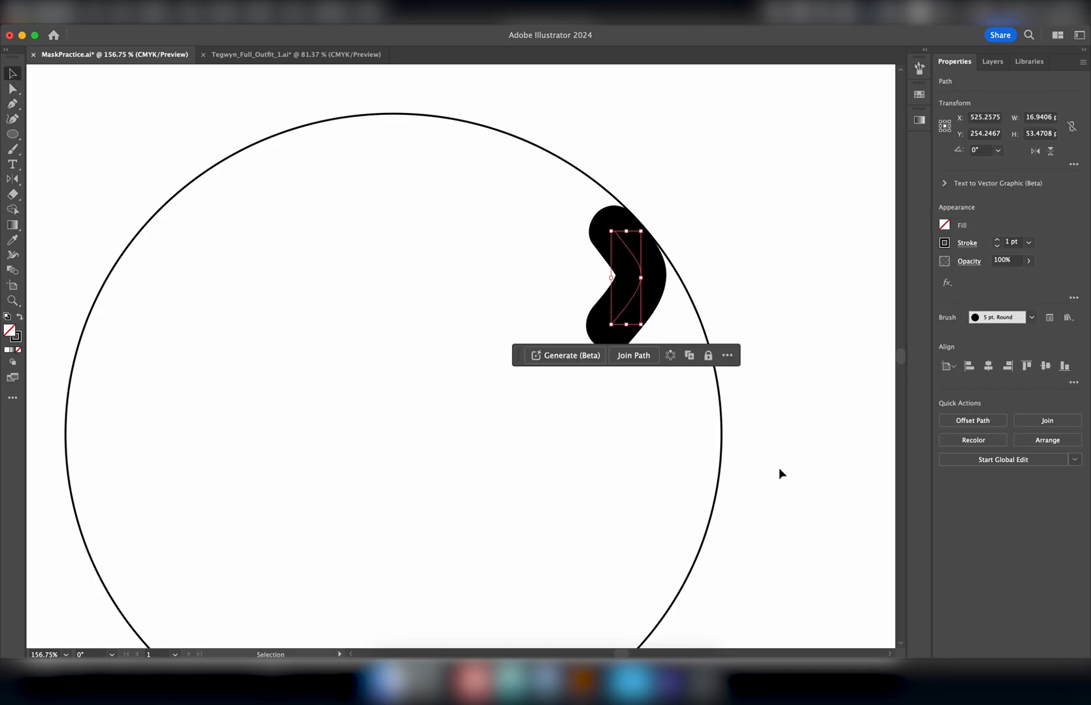
click(997, 240)
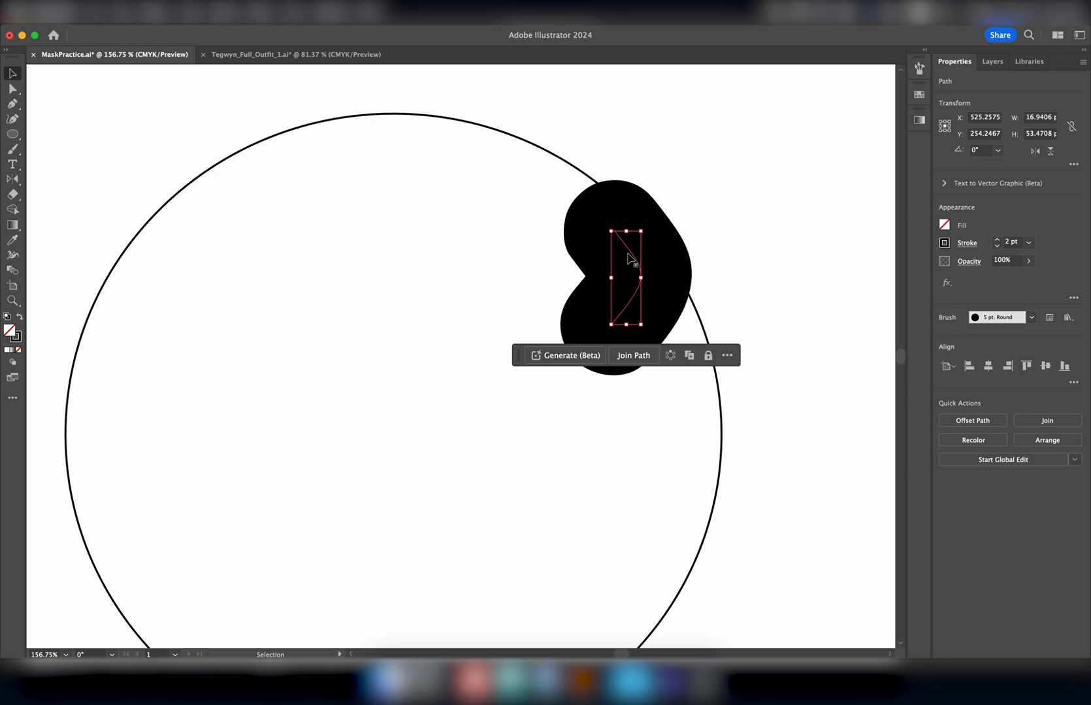
Step: Shift the thickened brush stroke inward from the circle's edge and delete it
drag(630, 258, 606, 274)
drag(614, 336, 614, 333)
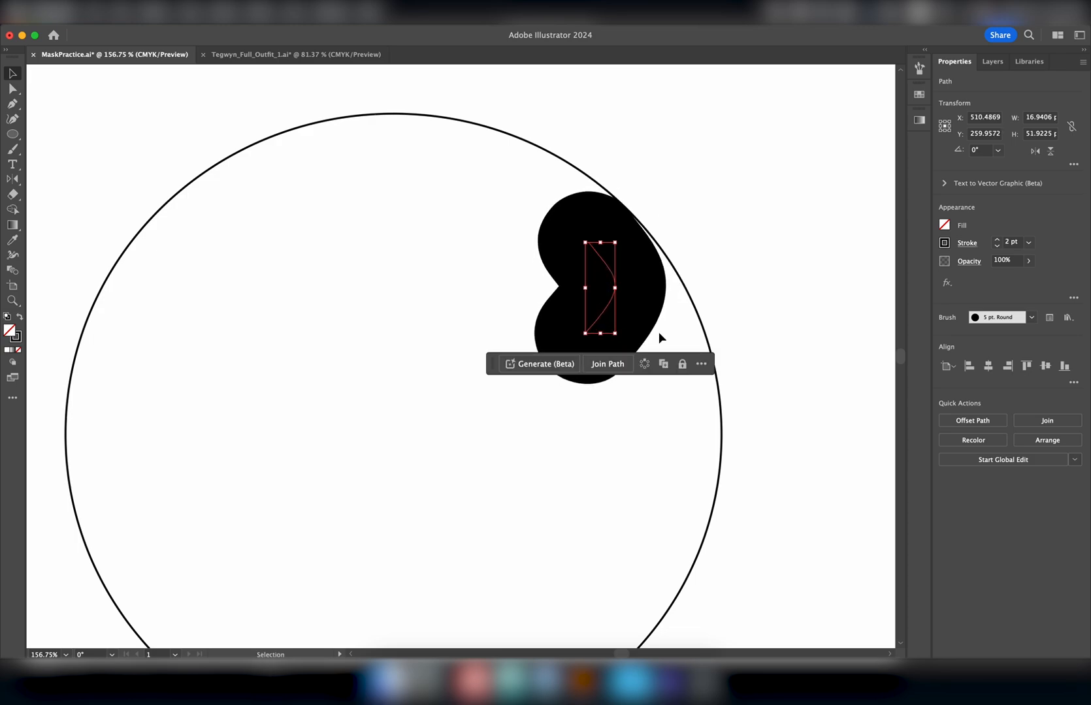
click(719, 266)
click(615, 287)
key(Delete)
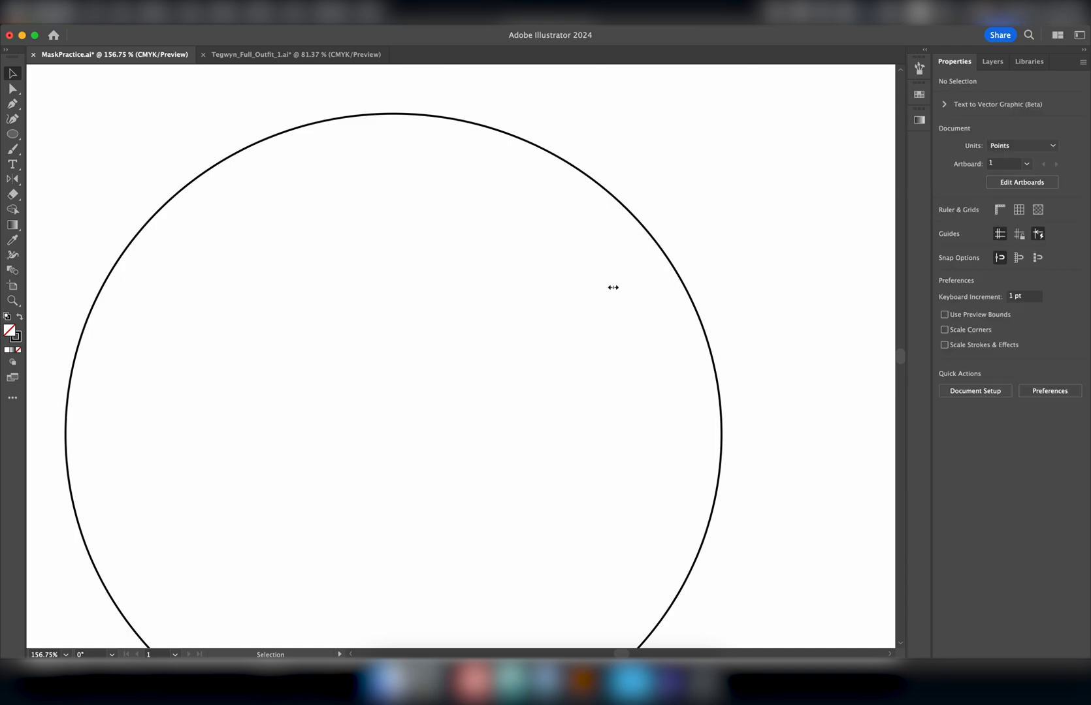
Step: Select the circle and switch the drawing mode to Draw Inside
scroll(613, 287, down, 3)
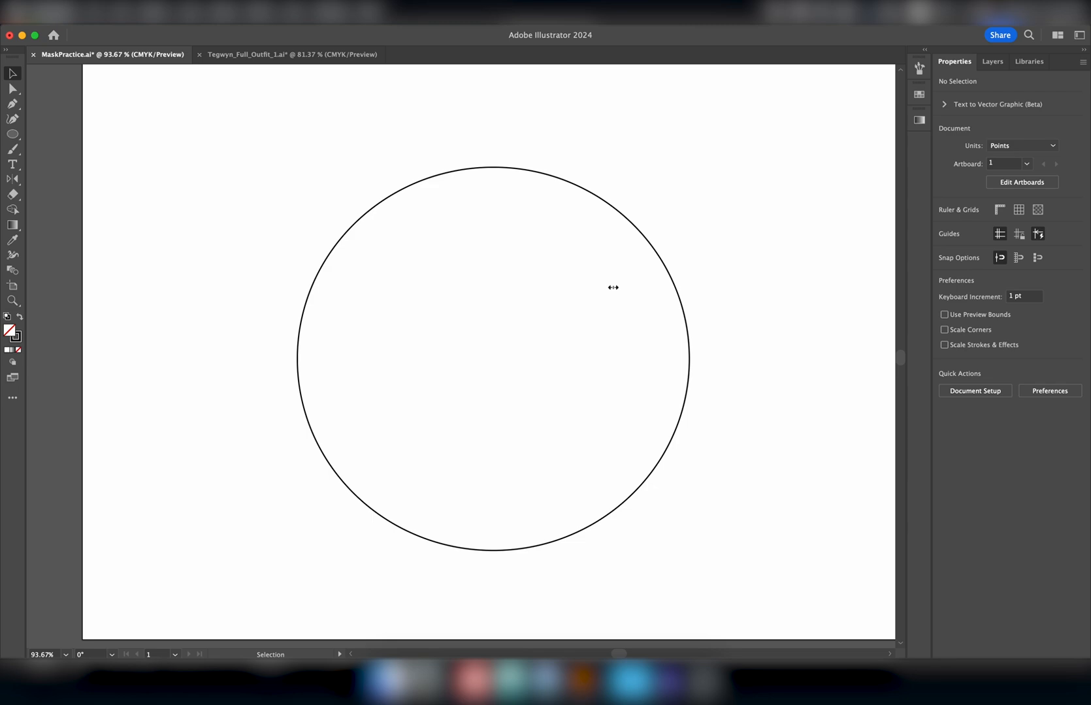
click(991, 61)
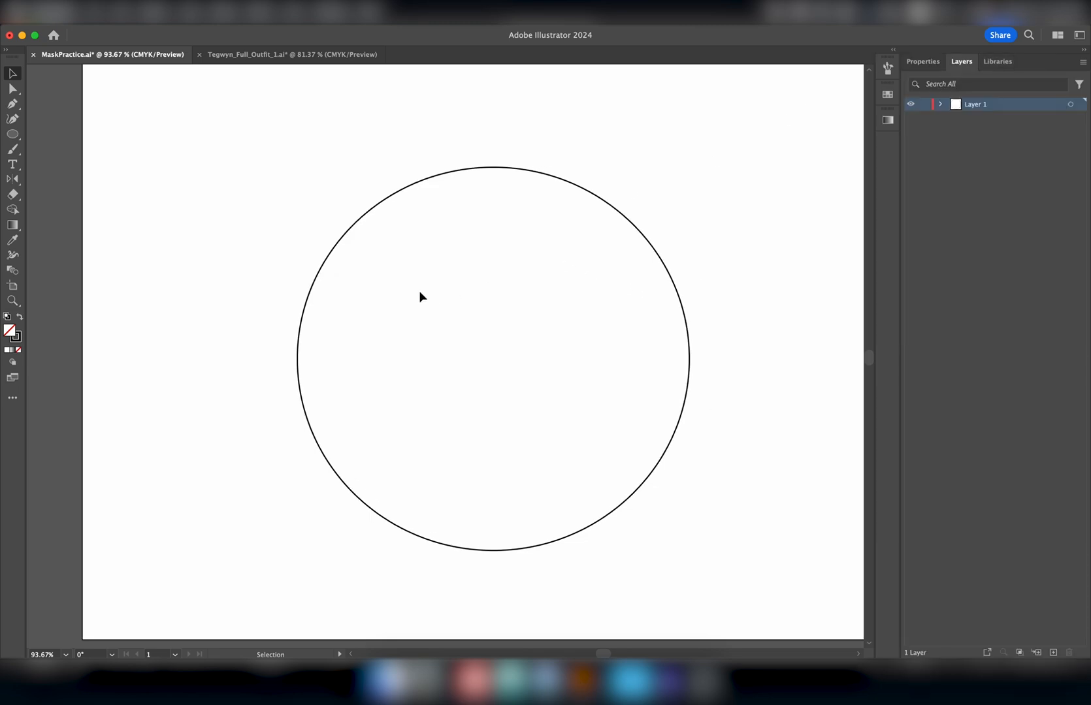
click(355, 221)
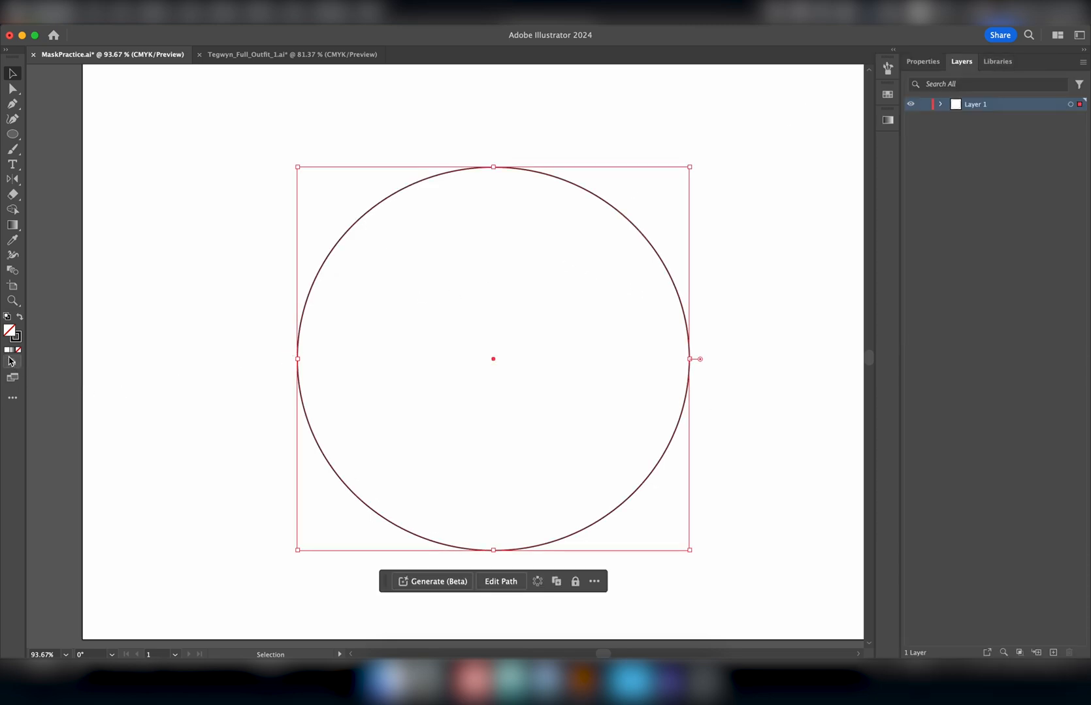
click(11, 362)
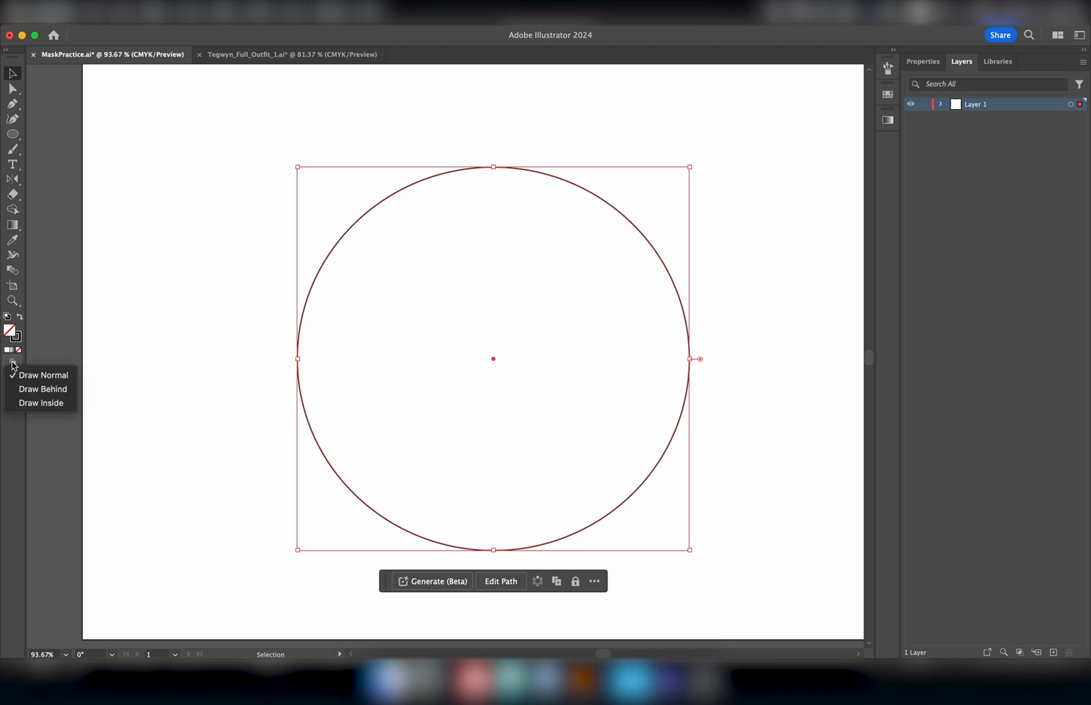
click(41, 403)
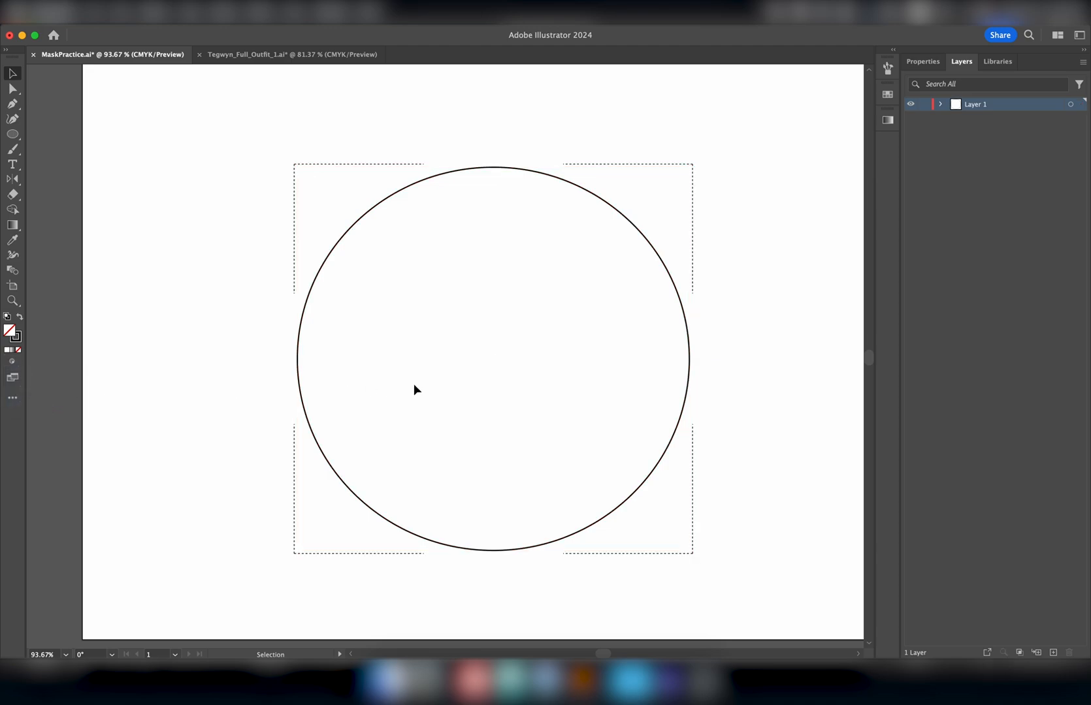
Step: Paint two thick brush strokes across the circle's right edge so they are clipped to its outline
key(b)
mouse_move(511, 311)
mouse_down()
mouse_move(632, 335)
mouse_move(705, 274)
mouse_up()
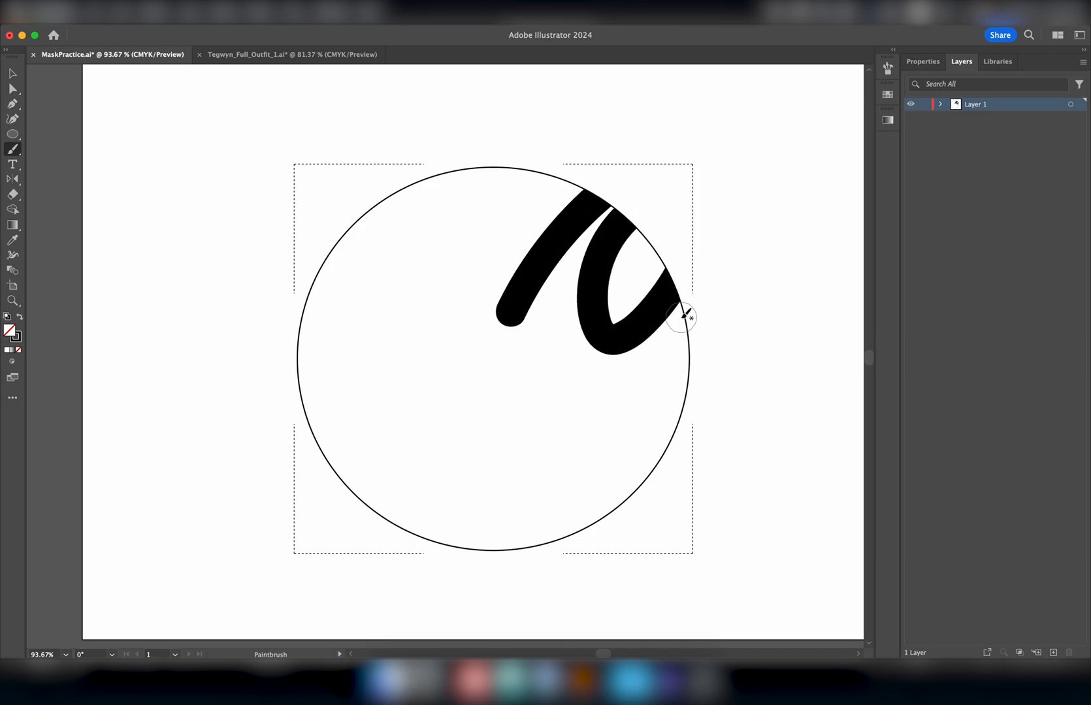
mouse_move(666, 307)
mouse_down()
mouse_move(589, 191)
mouse_move(717, 333)
mouse_move(626, 265)
mouse_move(691, 306)
mouse_move(690, 402)
mouse_move(663, 309)
mouse_move(676, 436)
mouse_move(663, 467)
mouse_up()
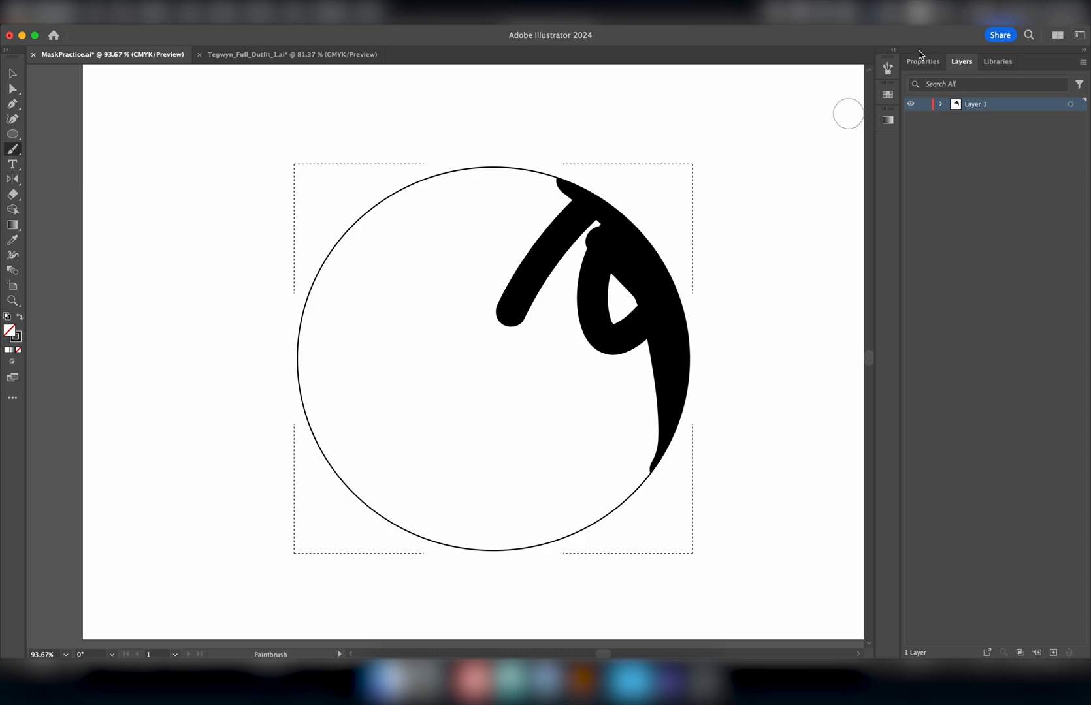
Step: Select only the ellipse within the clip group and set its stroke colour to None
click(940, 104)
click(956, 118)
click(1032, 131)
key(v)
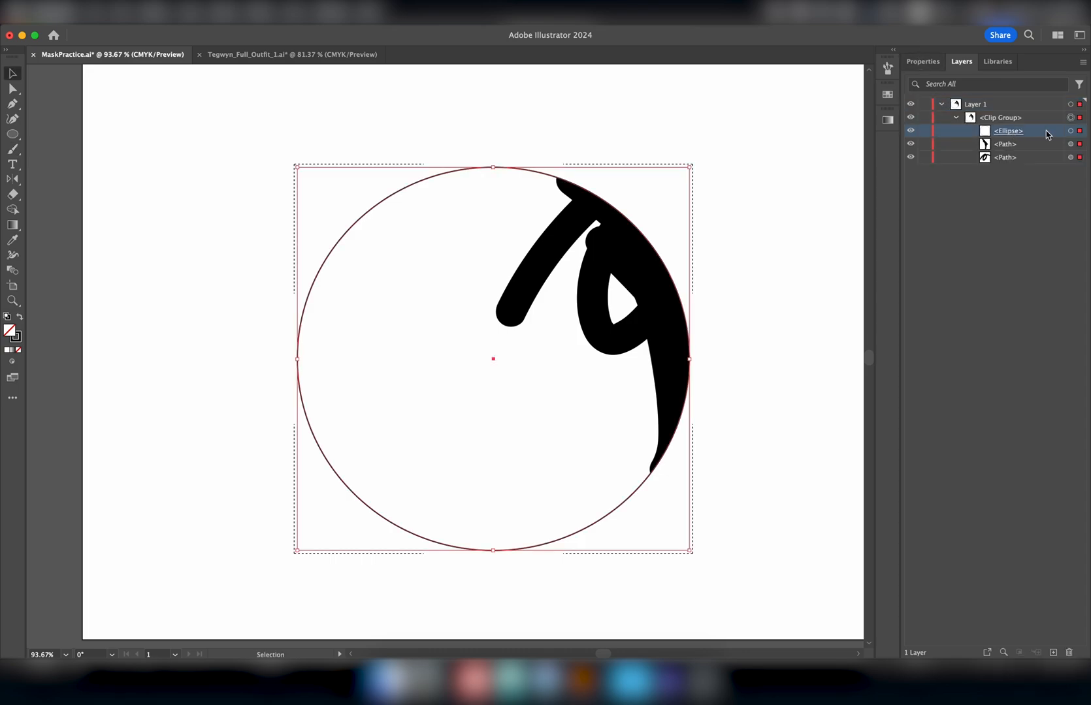
click(1081, 132)
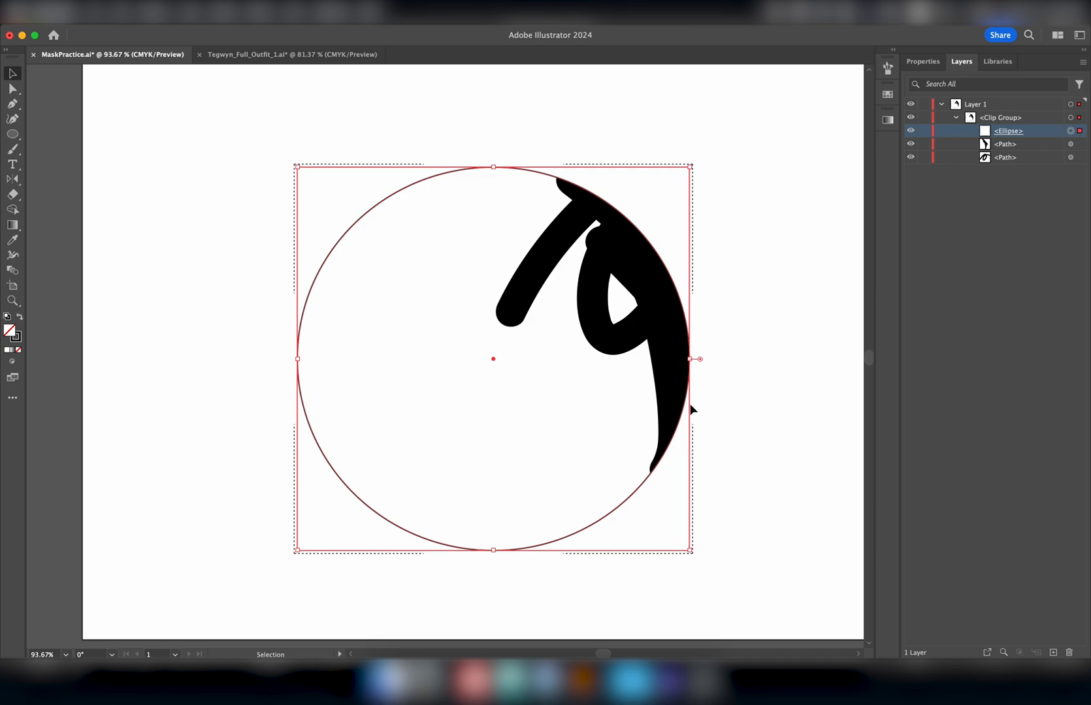
click(922, 62)
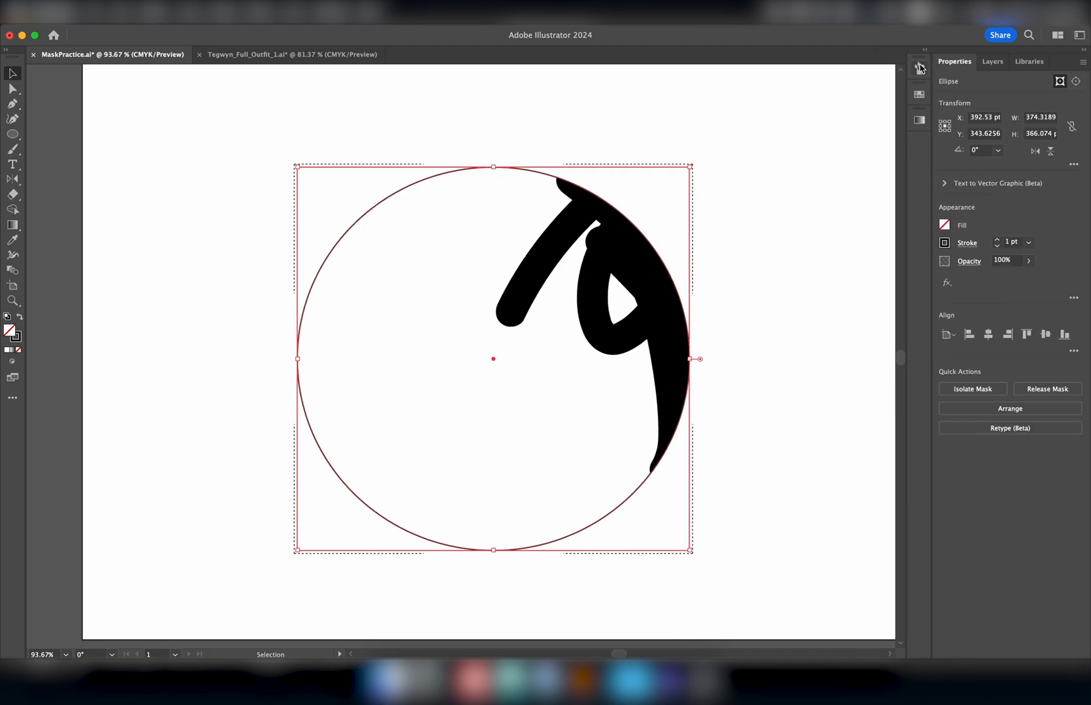
click(943, 242)
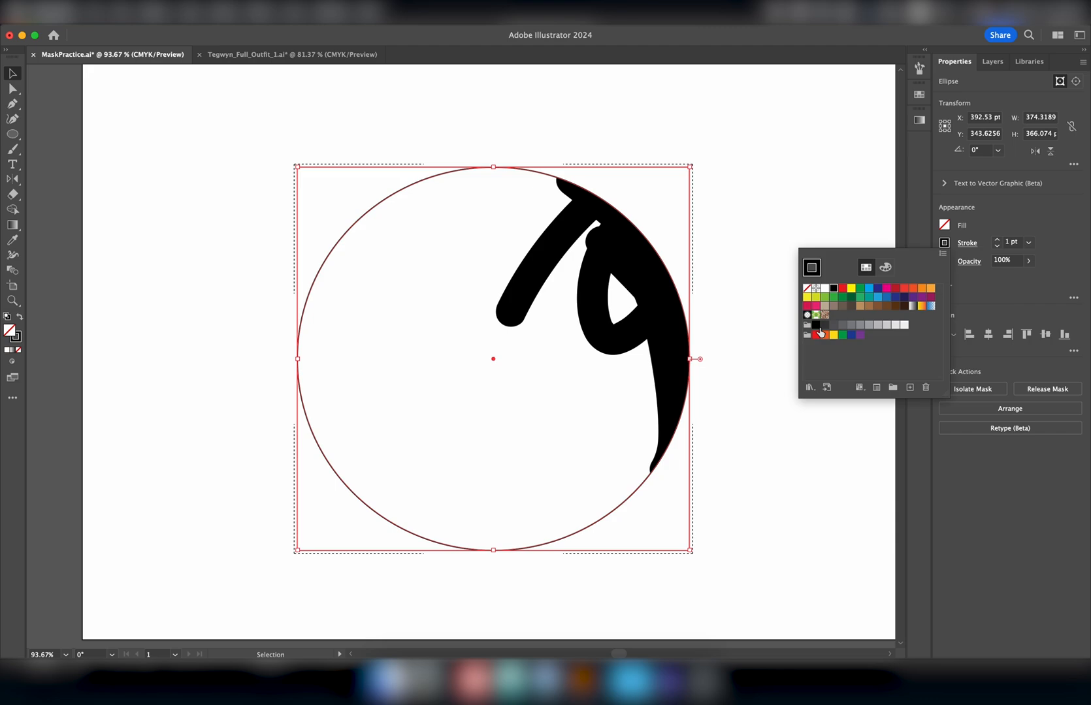
click(806, 288)
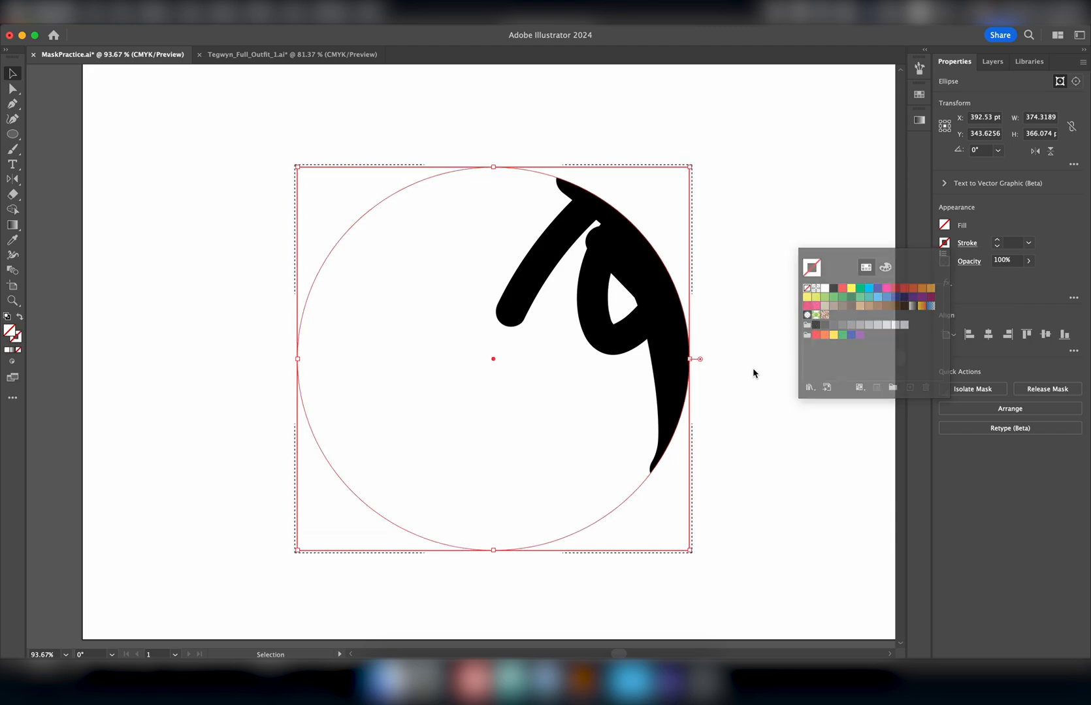
click(794, 313)
Step: Lock and hide Layer 1, and add a new empty layer above it
scroll(619, 291, up, 5)
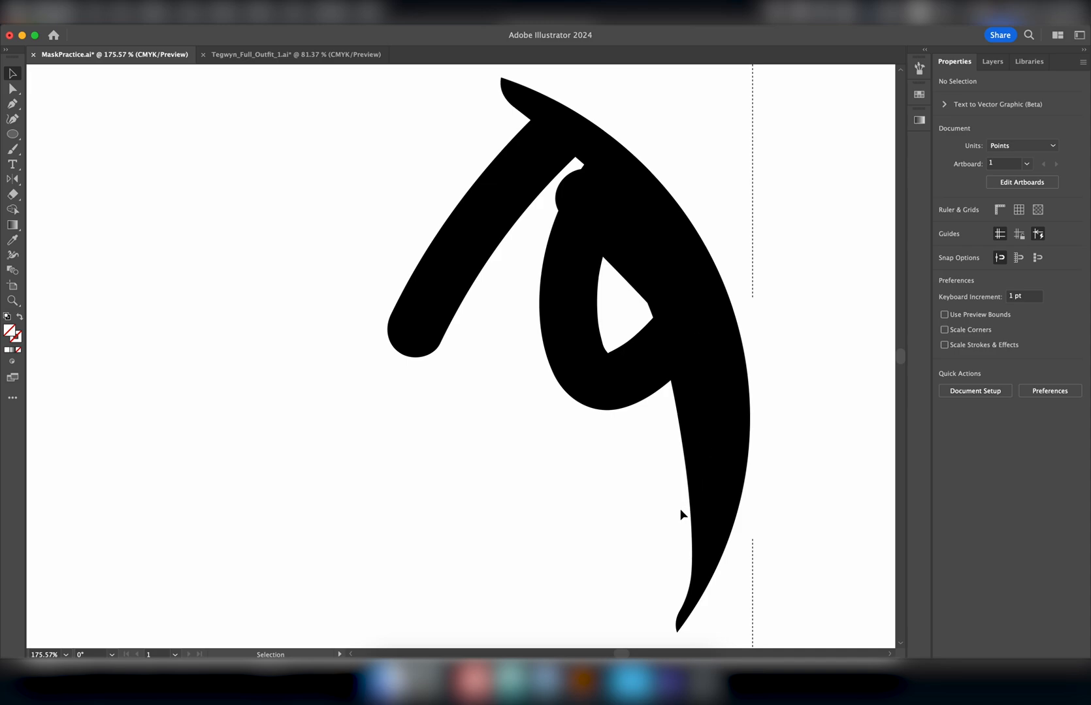
scroll(680, 514, down, 4)
scroll(682, 516, down, 2)
click(992, 62)
click(955, 118)
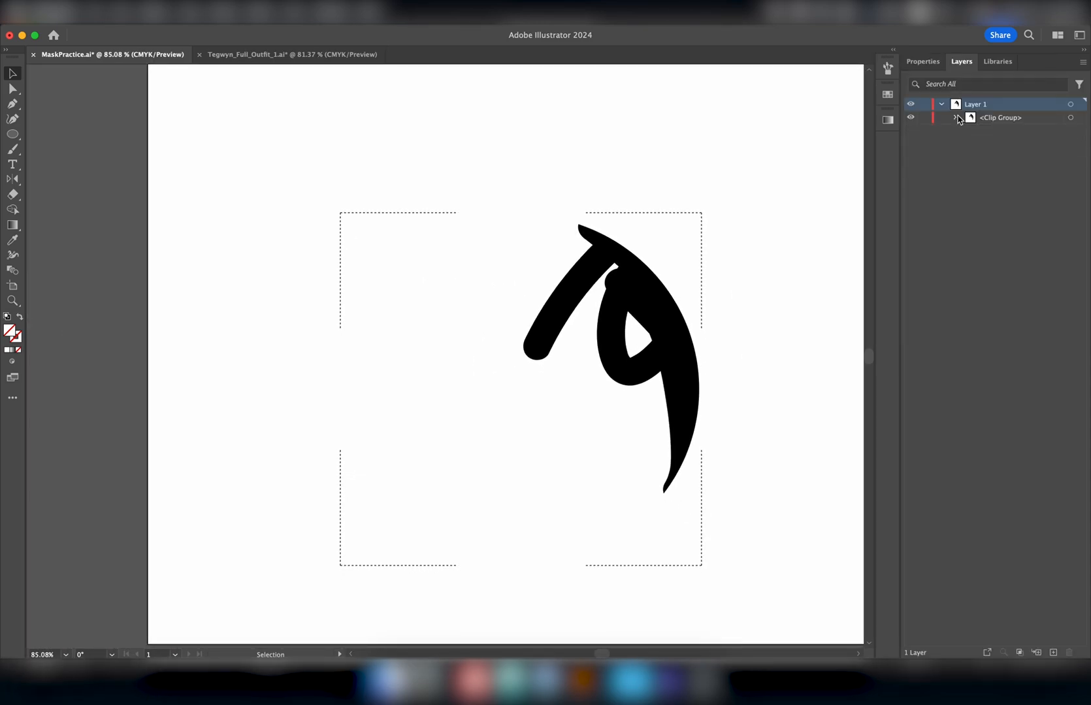
click(942, 103)
click(923, 104)
click(1053, 652)
click(911, 118)
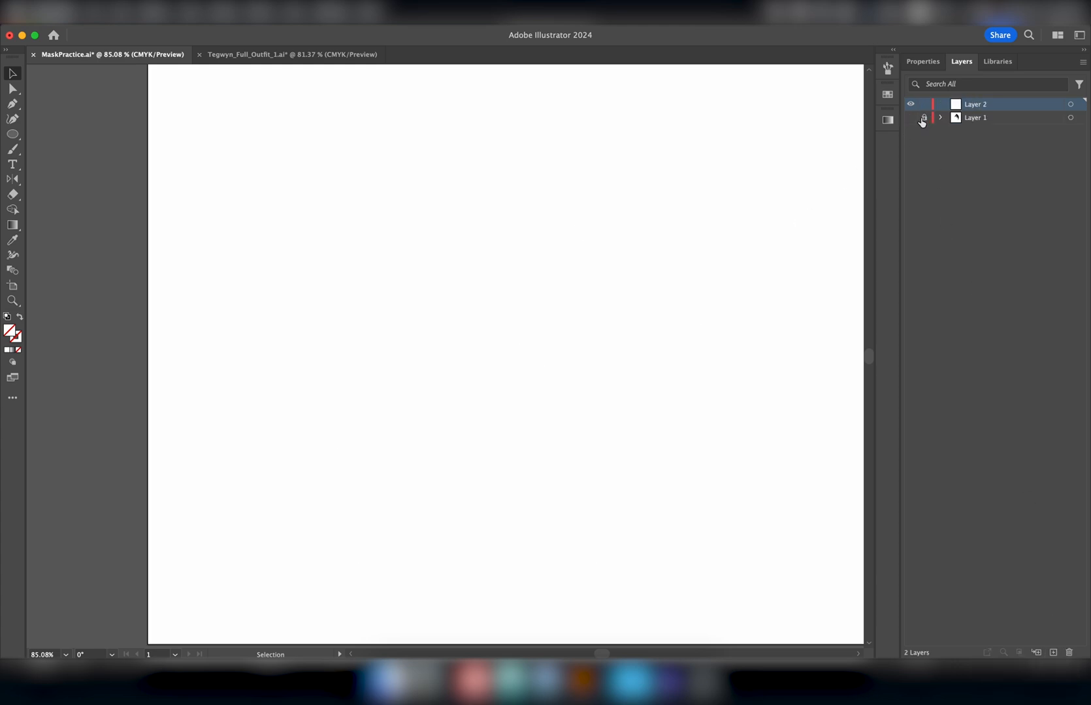
key(l)
drag(221, 172, 522, 486)
drag(433, 315, 719, 613)
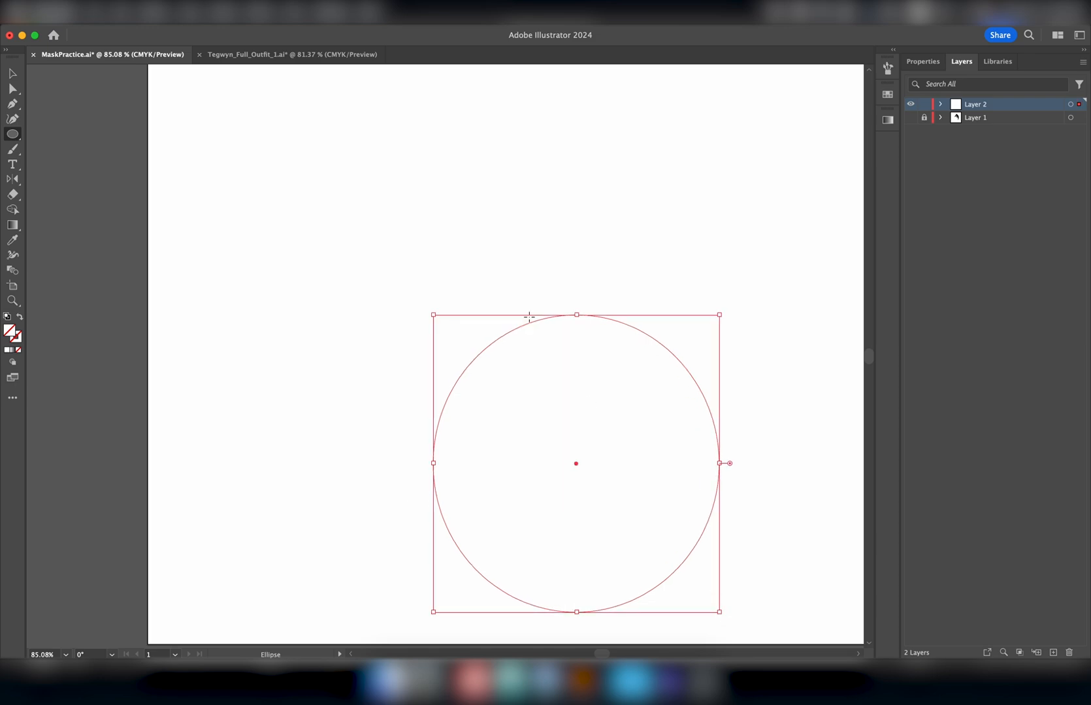
key(super+z)
key(super+z)
Step: Set the stroke colour for new shapes to black, keeping them without fill
click(921, 62)
click(944, 243)
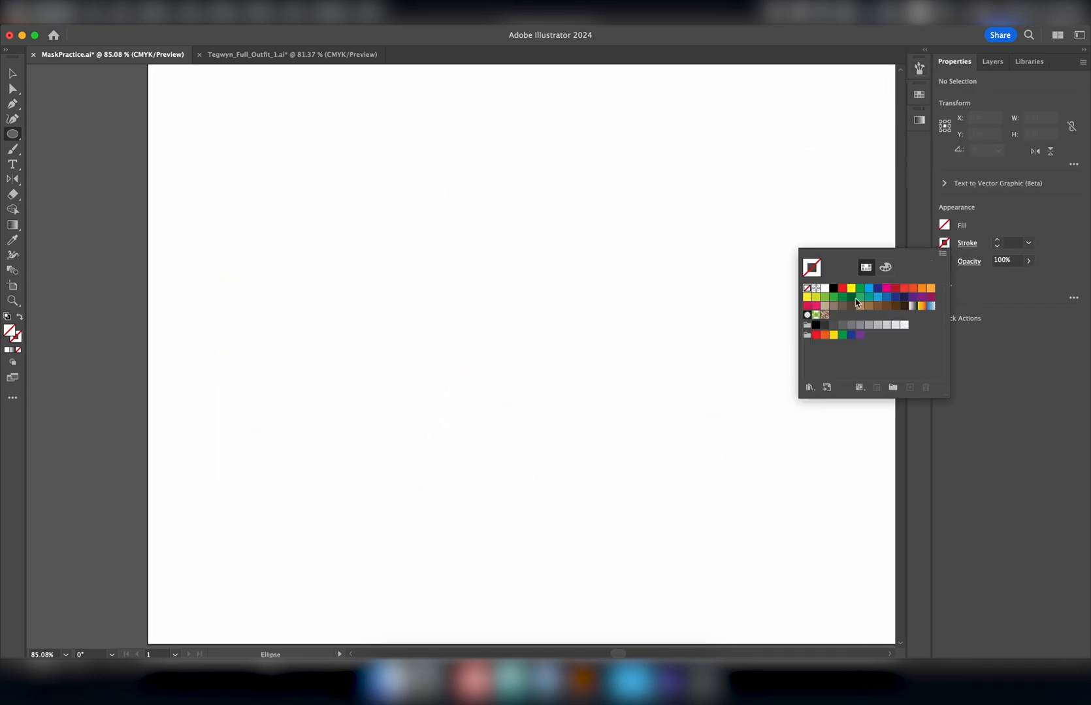
click(816, 324)
click(228, 168)
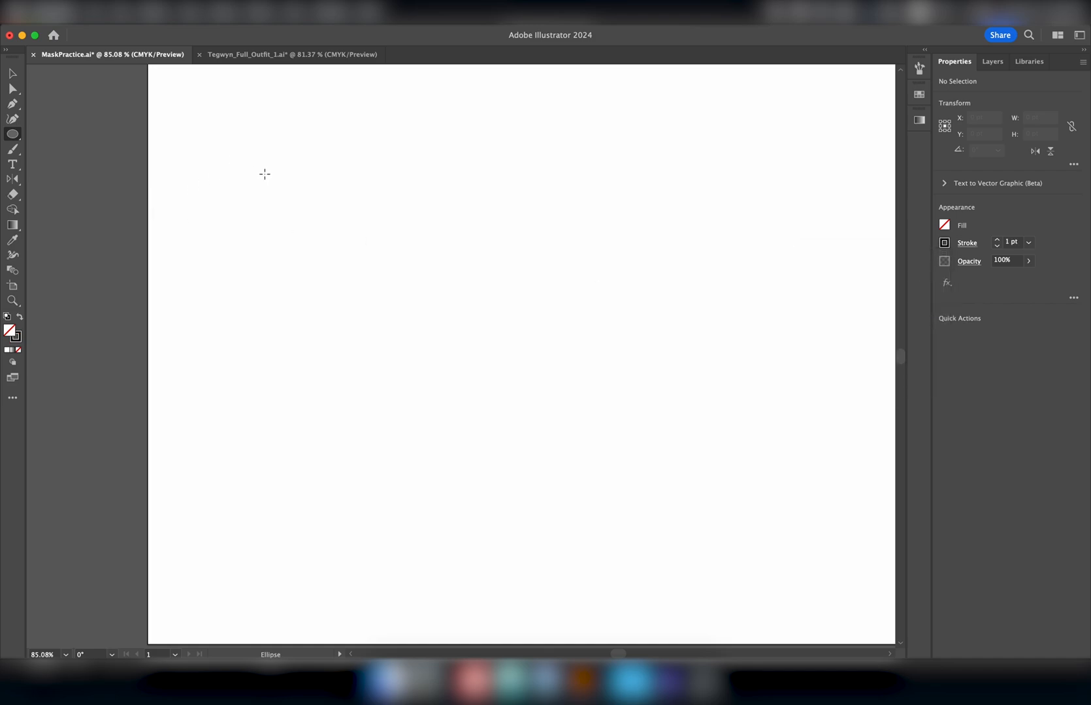
Step: Draw three overlapping ellipses: one about 307 × 295 pt, a circle about 302 pt wide, and one about 278 × 249 pt between them
drag(247, 162, 512, 428)
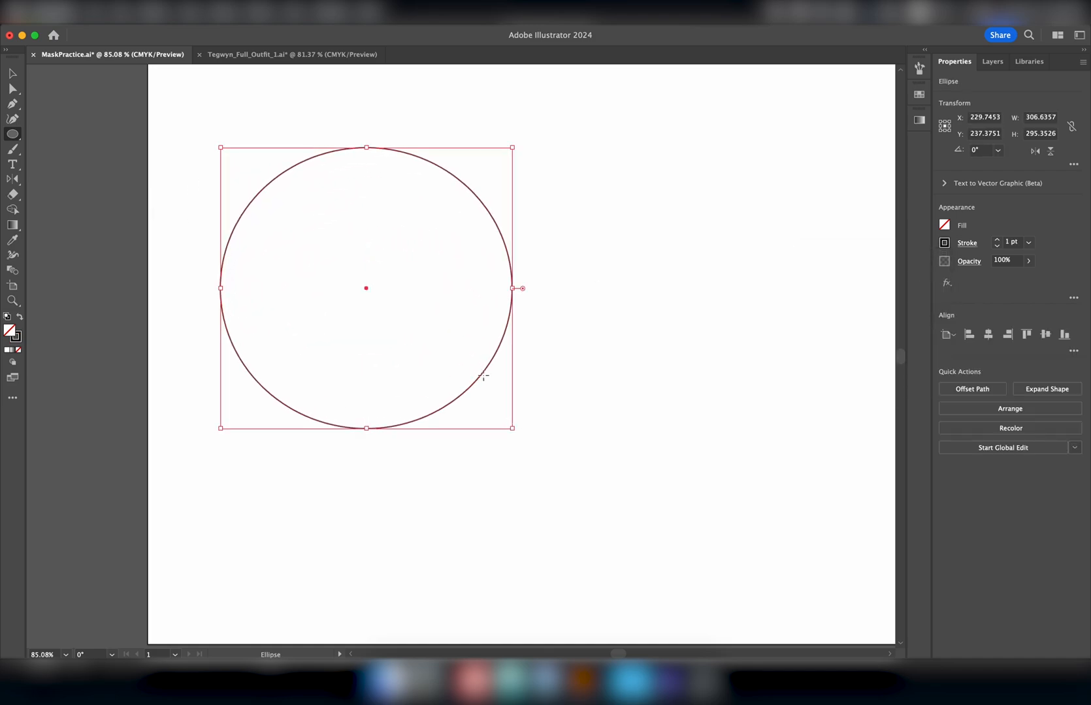
mouse_move(429, 307)
mouse_down()
mouse_move(728, 576)
mouse_move(717, 563)
mouse_up()
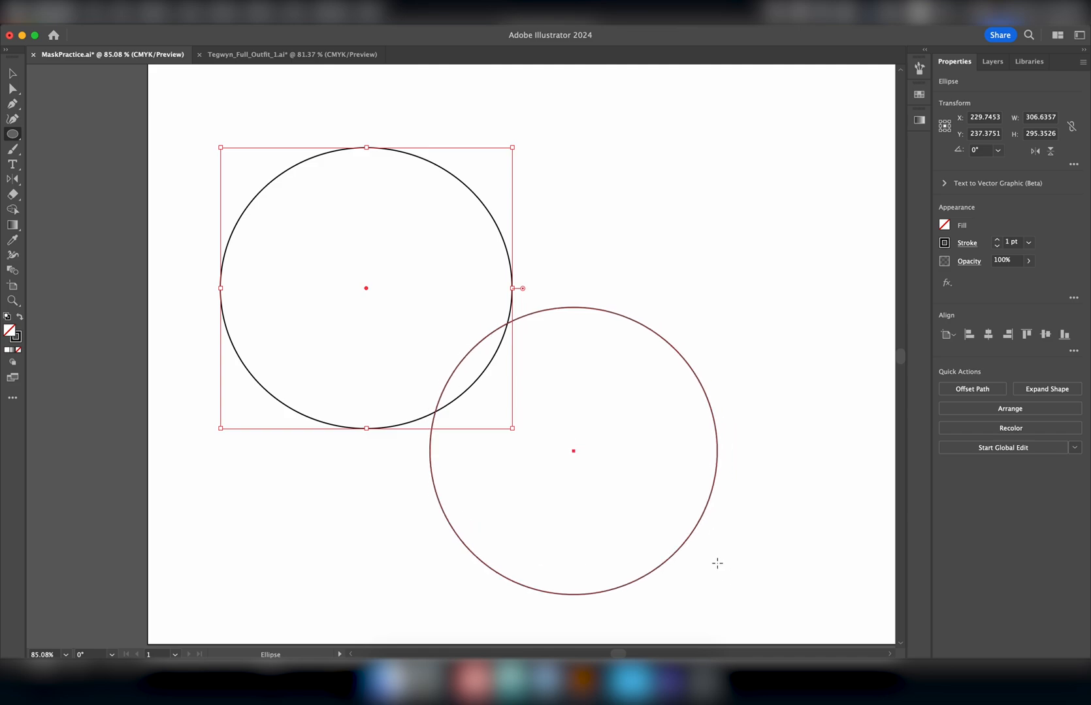
drag(717, 563, 717, 563)
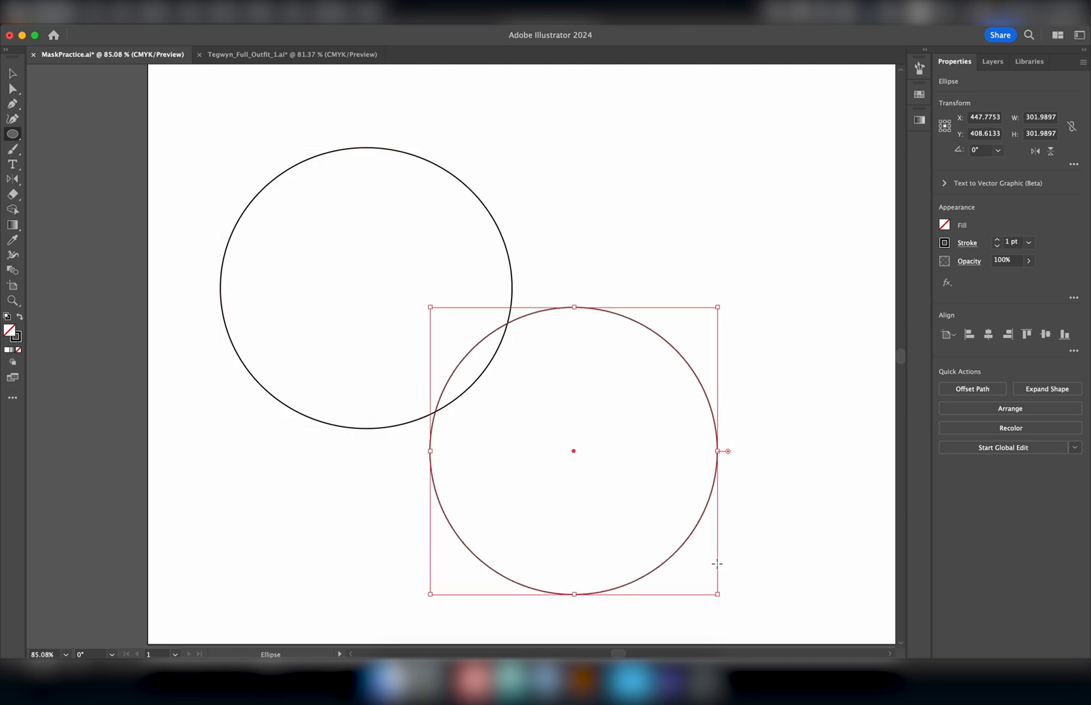
drag(414, 214, 679, 451)
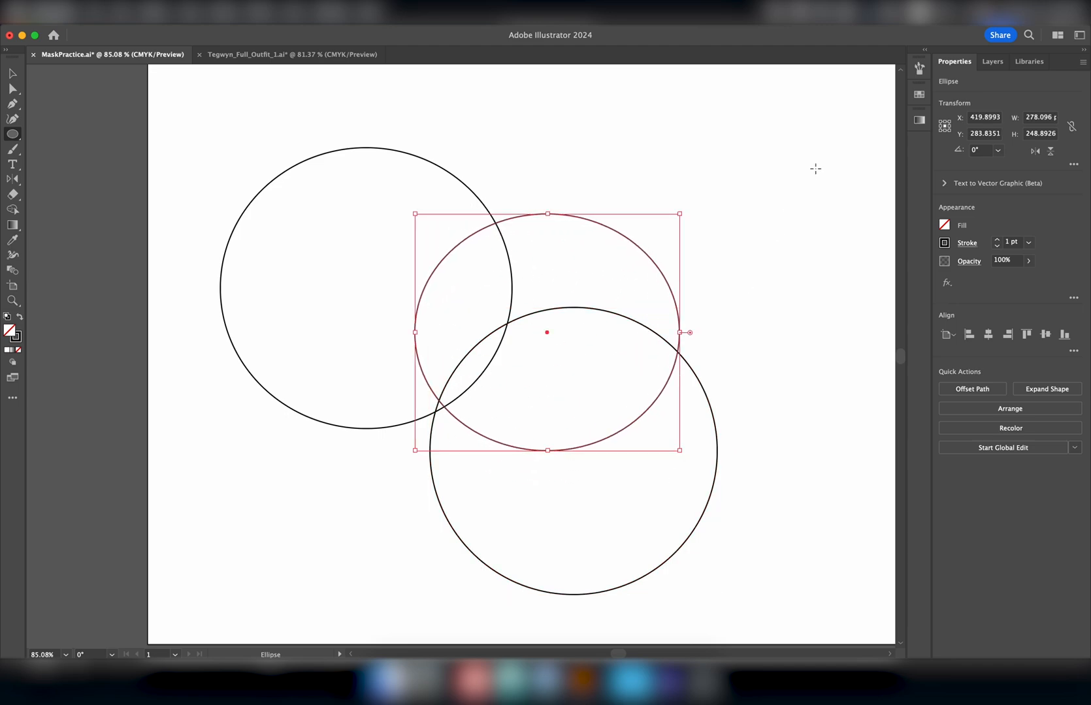
key(a)
click(773, 244)
Step: Expand Layer 2 to list its shapes and select the middle ellipse on the artboard
scroll(600, 316, left, 1)
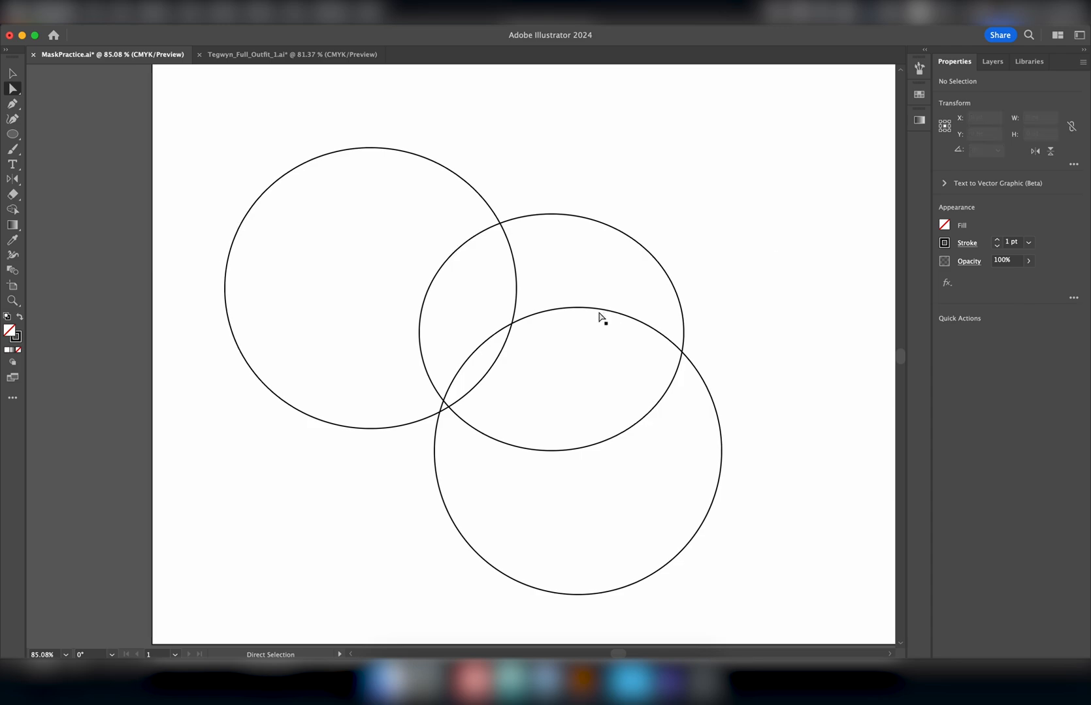
scroll(601, 316, left, 2)
scroll(665, 457, right, 1)
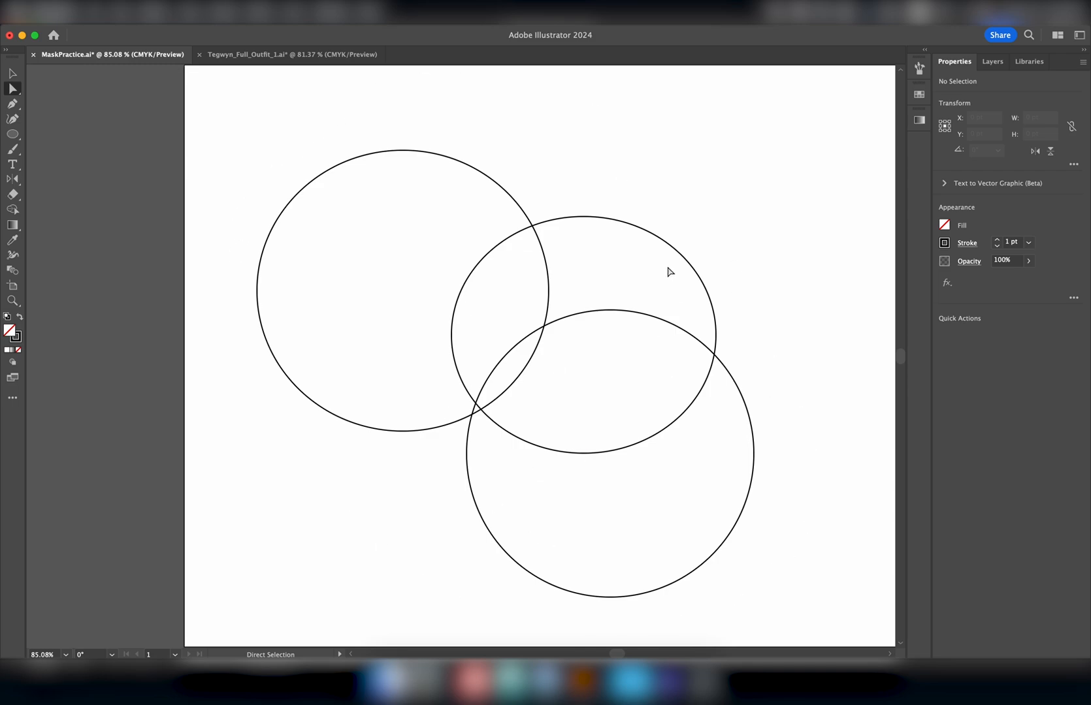
click(992, 61)
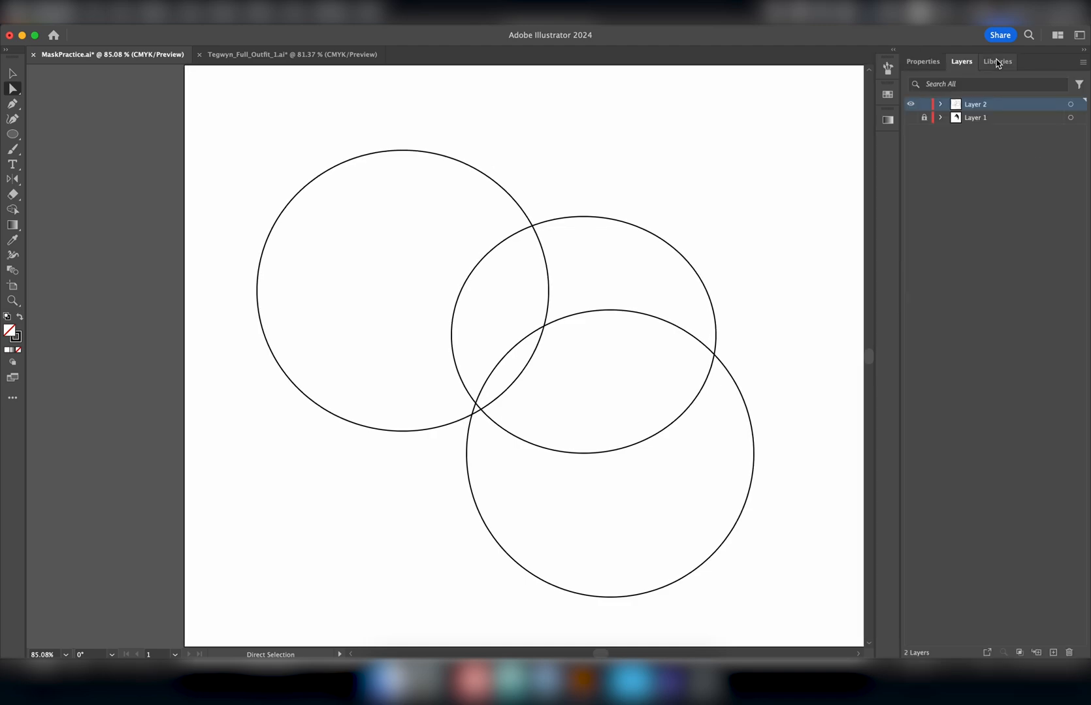
click(941, 105)
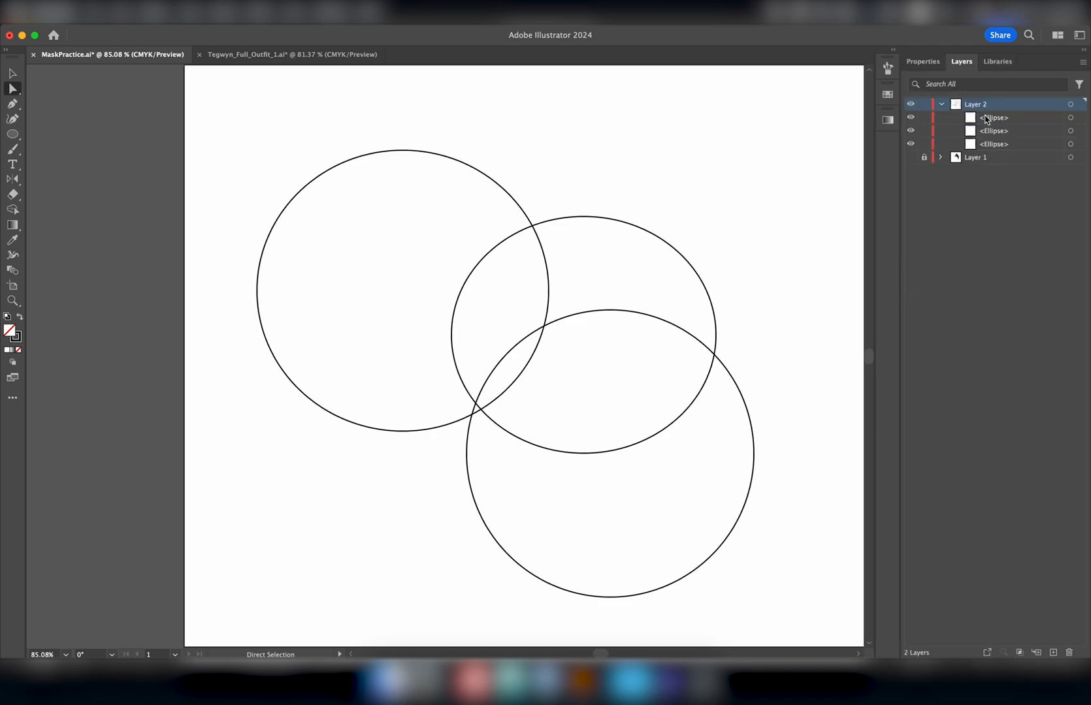
click(681, 262)
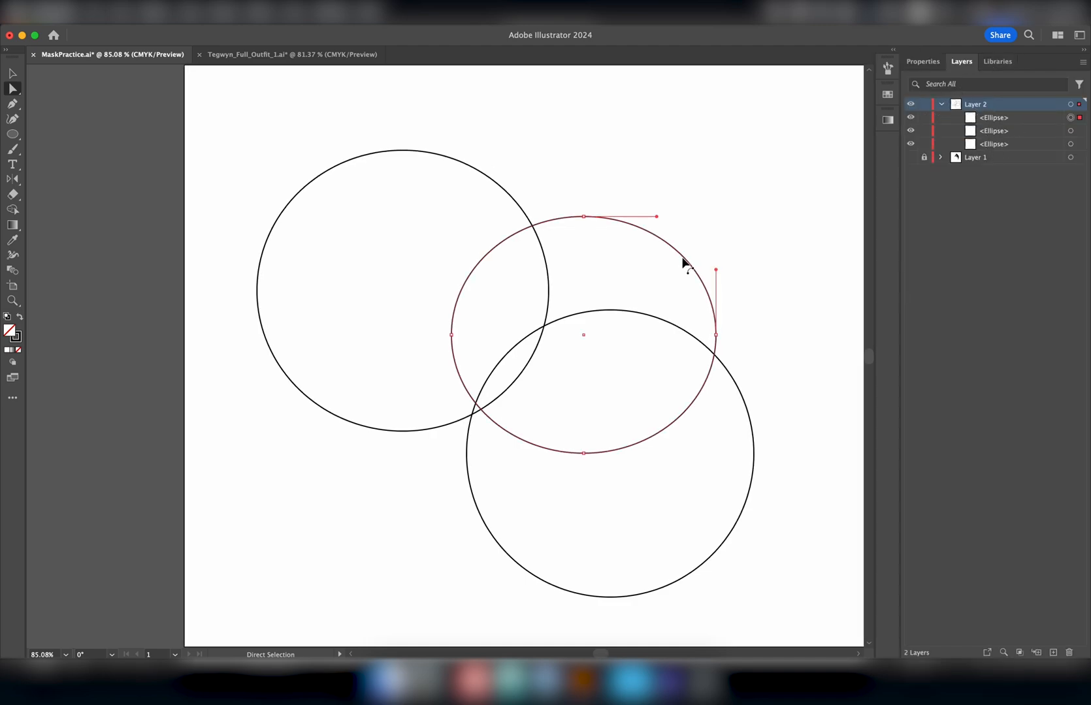
Step: Turn on Draw Inside for the middle ellipse and paint thick black brush strokes across it
key(v)
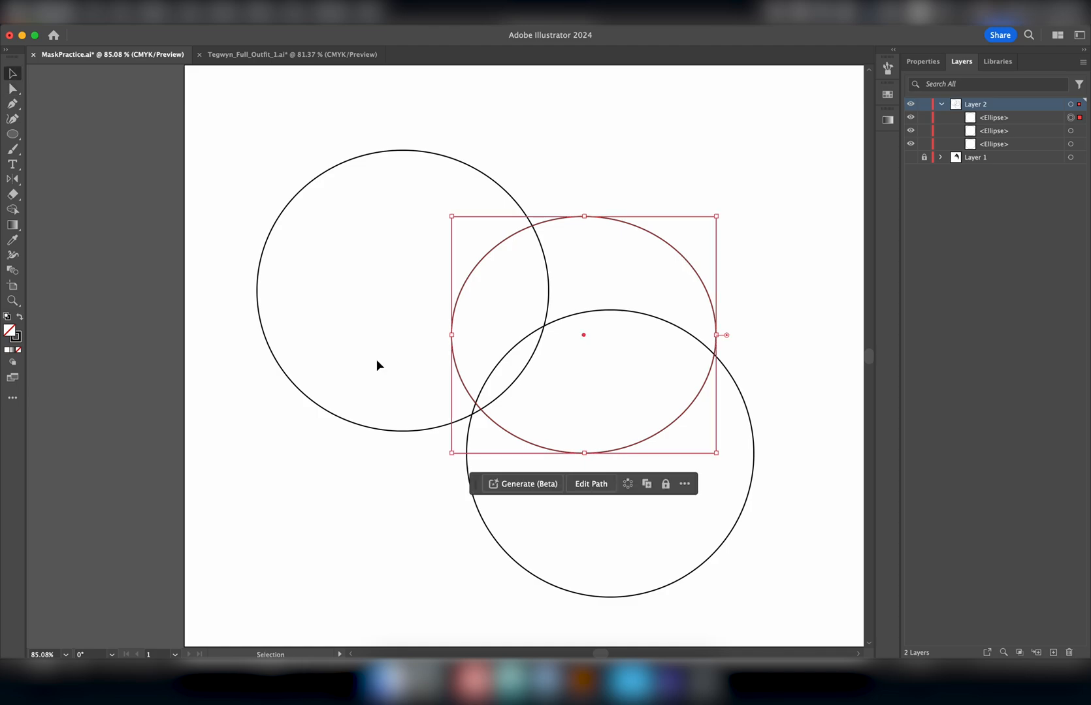
click(11, 364)
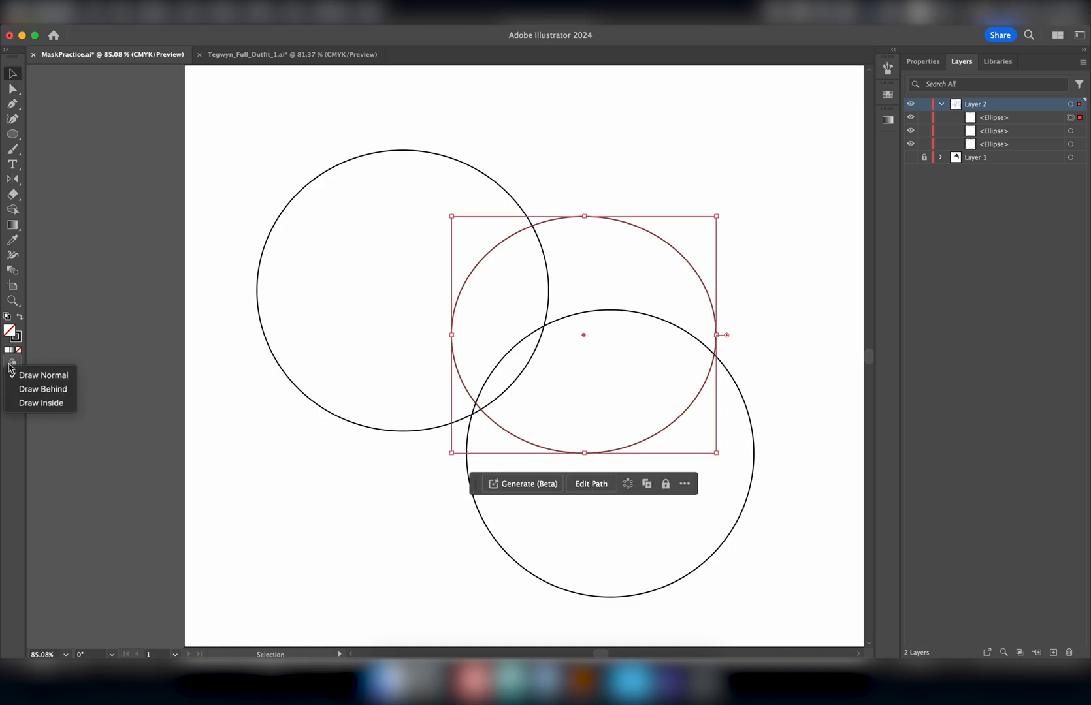
click(39, 403)
key(b)
mouse_move(442, 365)
mouse_down()
mouse_move(544, 229)
mouse_move(496, 418)
mouse_move(718, 244)
mouse_move(576, 413)
mouse_move(492, 343)
mouse_move(705, 444)
mouse_up()
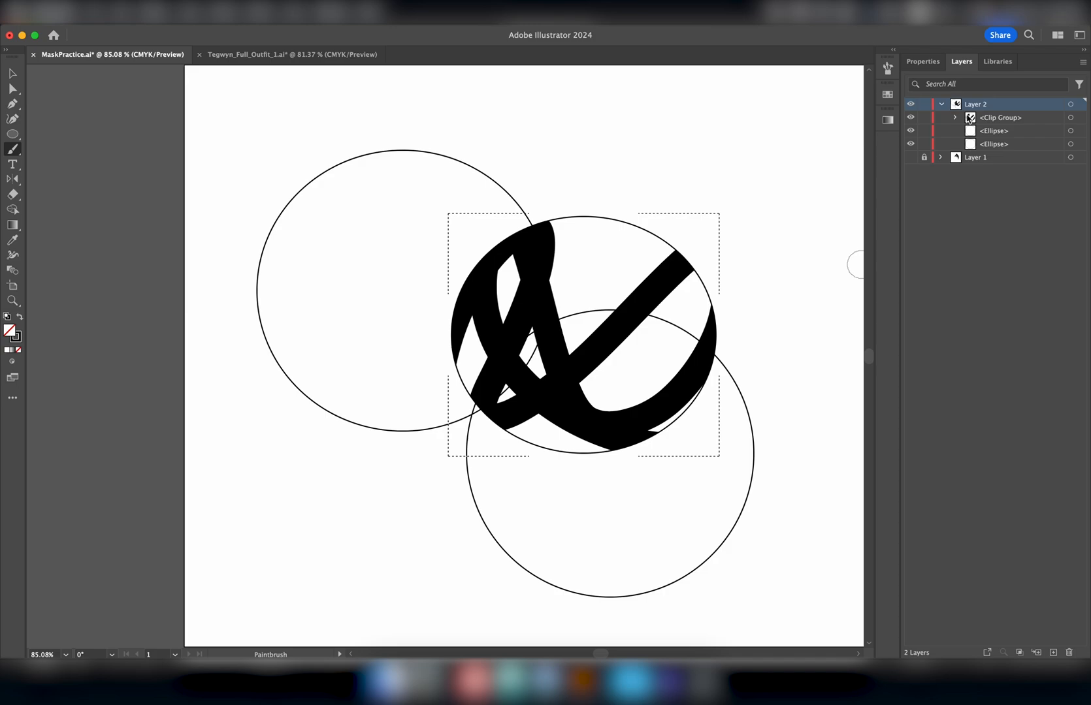
Step: Rename the middle ellipse's clip group to Circle1
double_click(1002, 118)
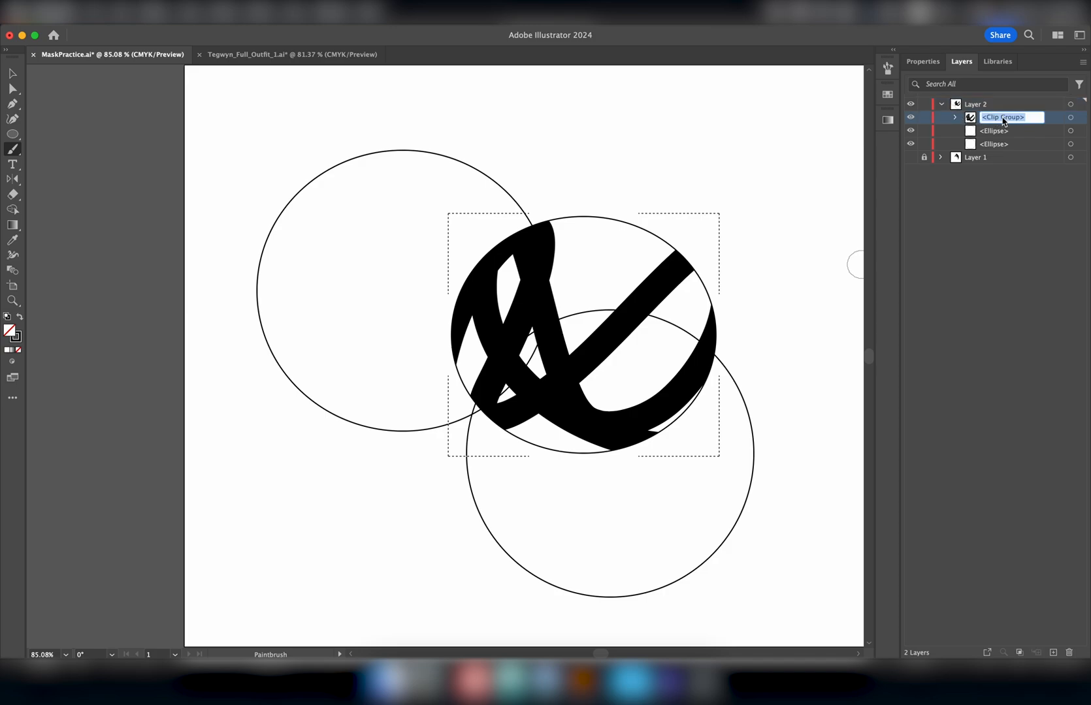
text(Circle1)
key(Return)
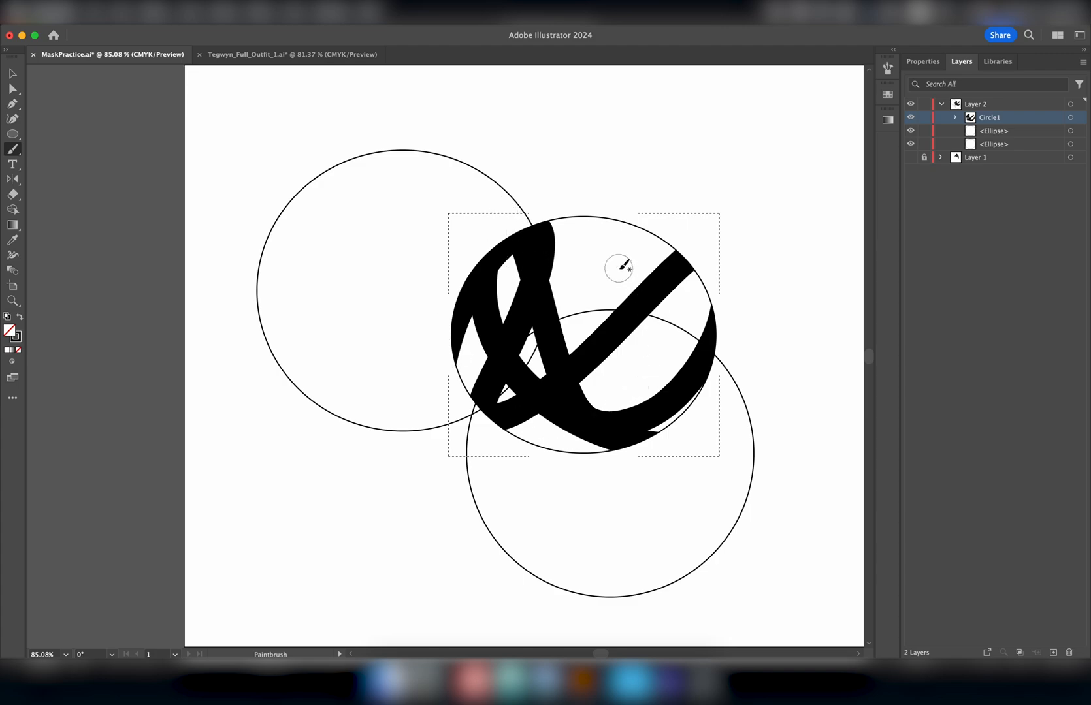
Step: Try to paint inside the large upper-left circle while Draw Inside is still active on Circle1
key(v)
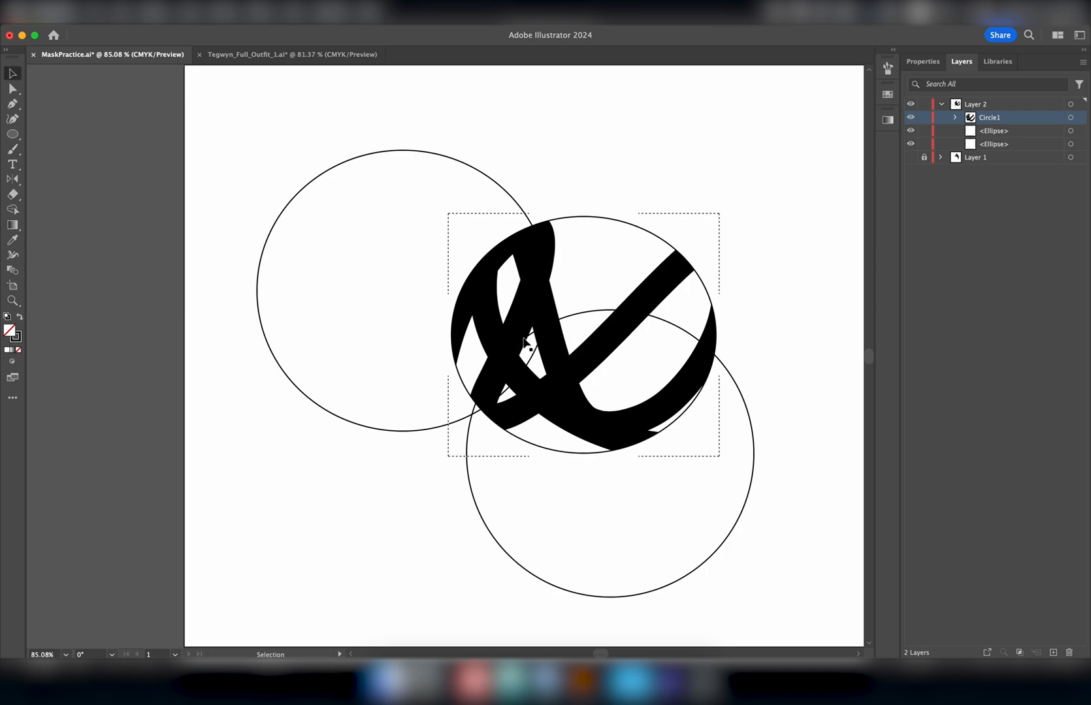
click(457, 161)
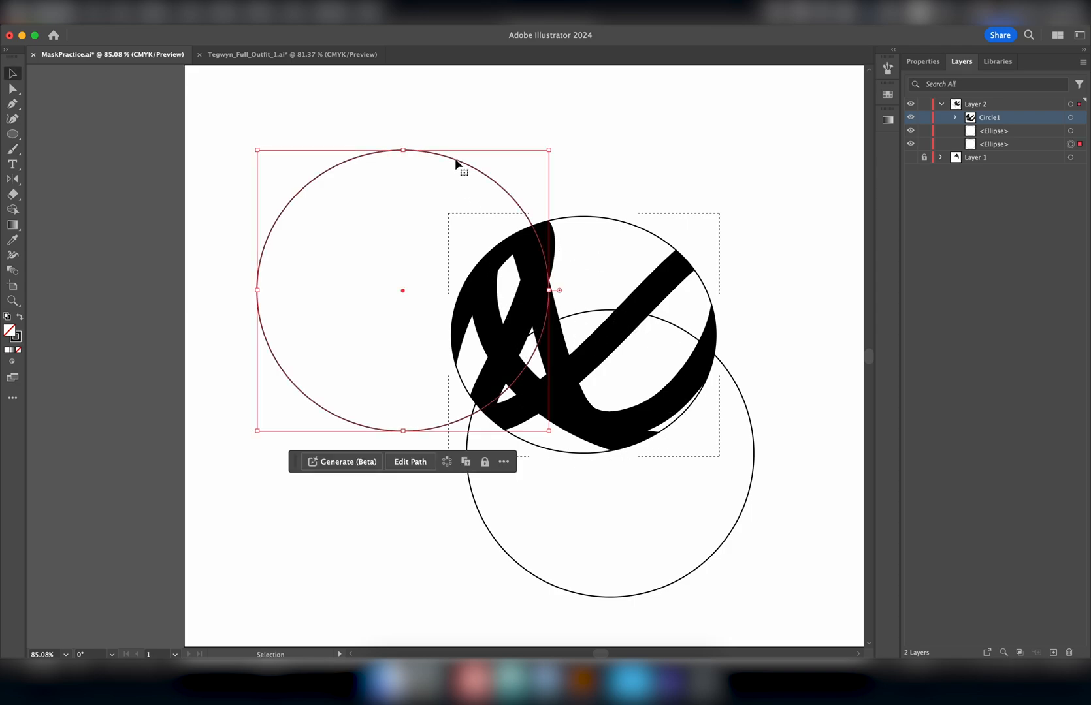
click(11, 363)
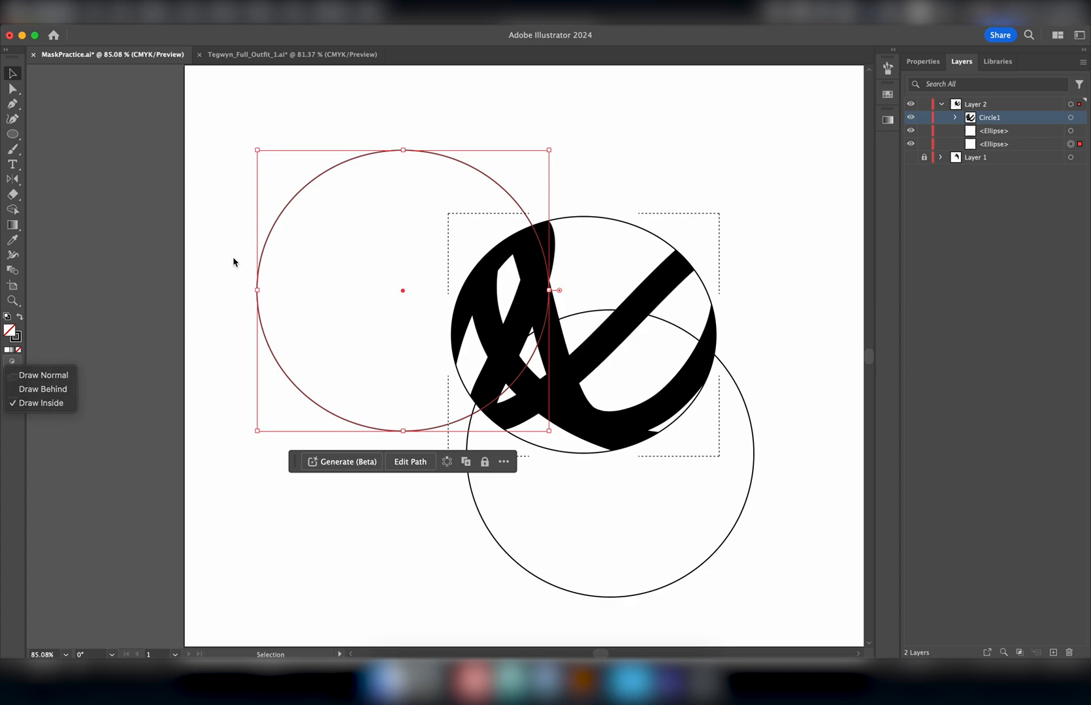
key(b)
mouse_move(236, 340)
mouse_down()
mouse_move(339, 221)
mouse_move(321, 435)
mouse_move(416, 396)
mouse_move(381, 529)
mouse_up()
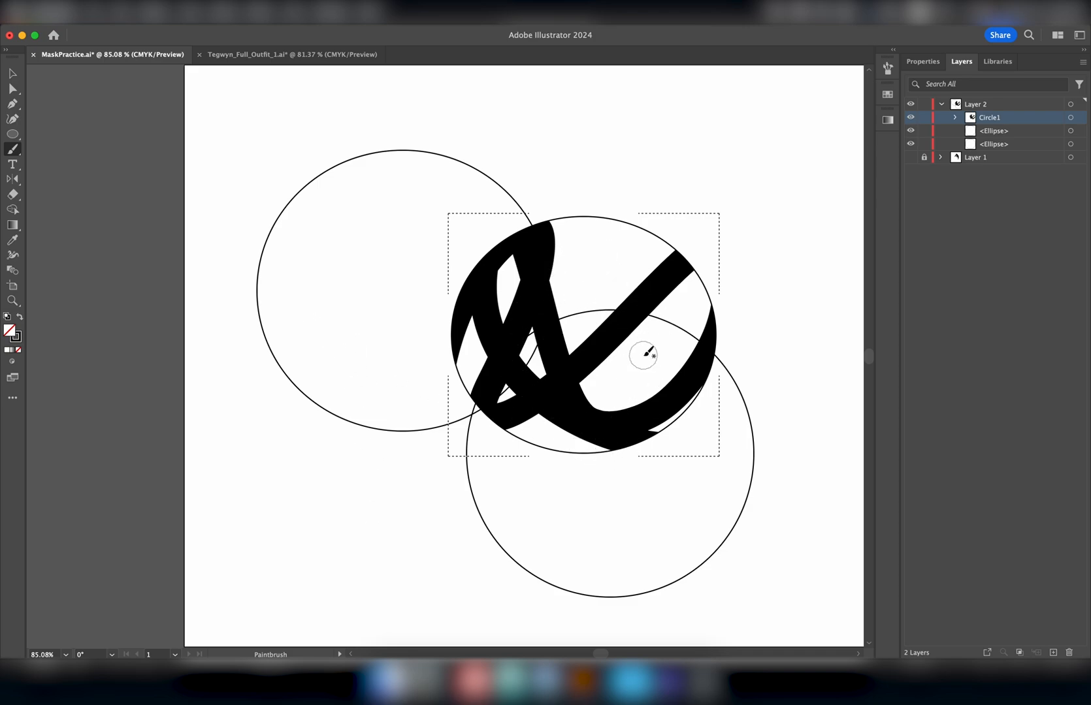
Step: Lock Circle1, turn on Draw Inside for the upper-left circle and paint looping black brush strokes across it
click(924, 118)
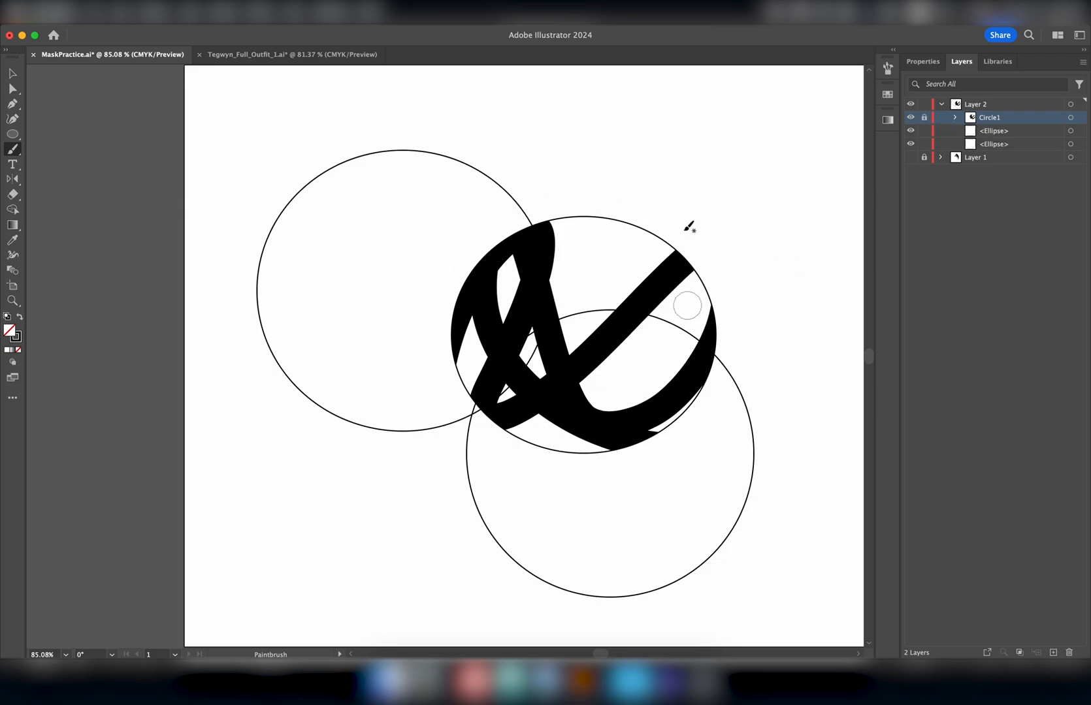
key(v)
click(476, 170)
click(476, 171)
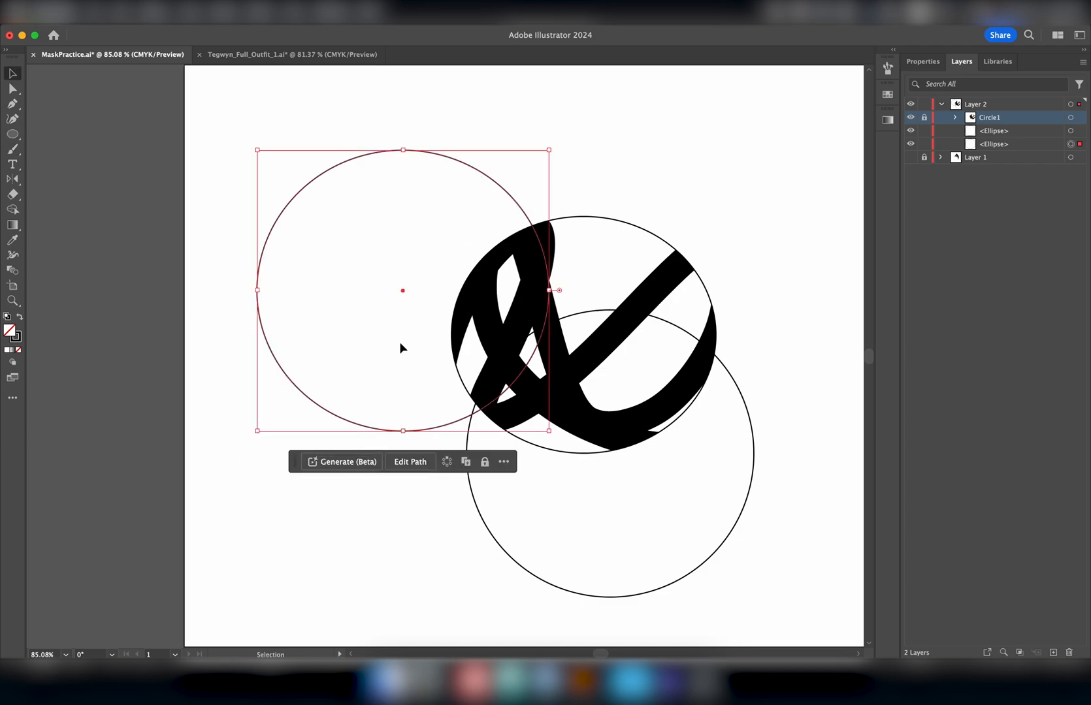
click(14, 362)
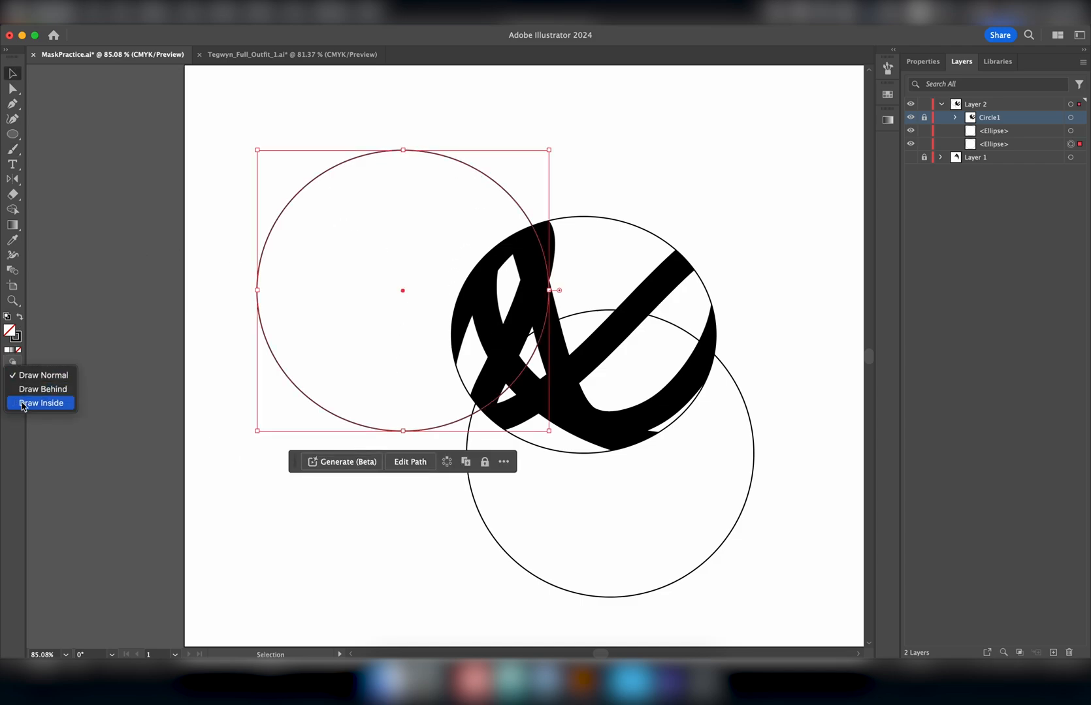
click(27, 403)
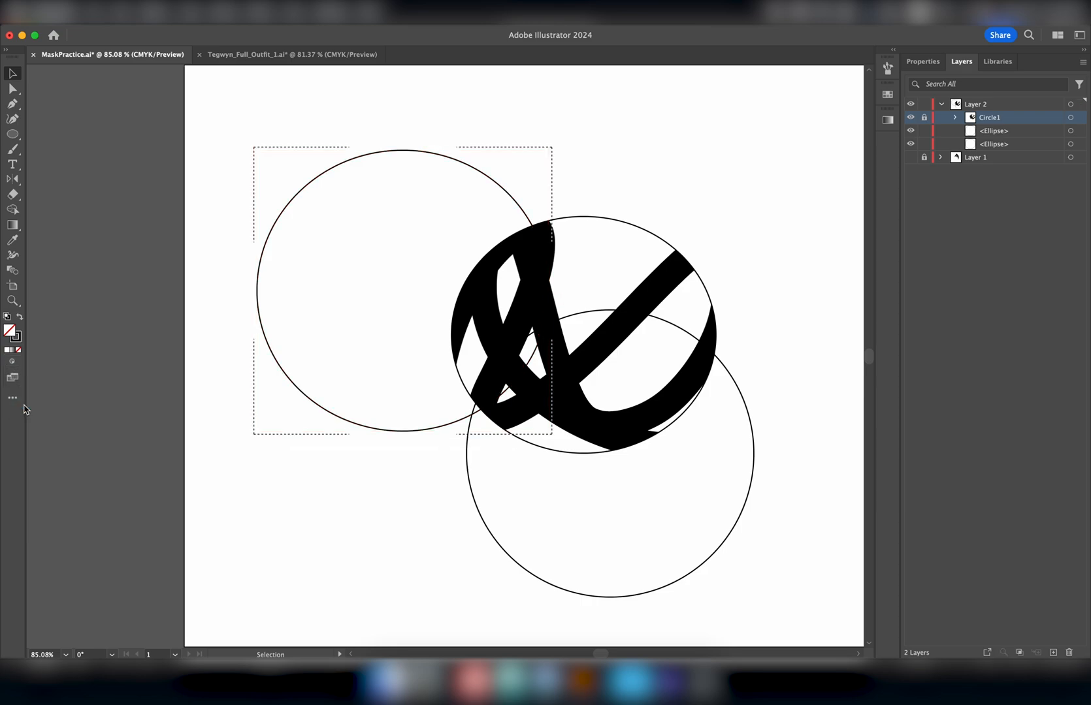
key(b)
mouse_move(340, 450)
mouse_down()
mouse_move(345, 171)
mouse_move(370, 431)
mouse_move(503, 256)
mouse_move(498, 160)
mouse_move(325, 325)
mouse_move(219, 329)
mouse_move(462, 356)
mouse_move(526, 412)
mouse_up()
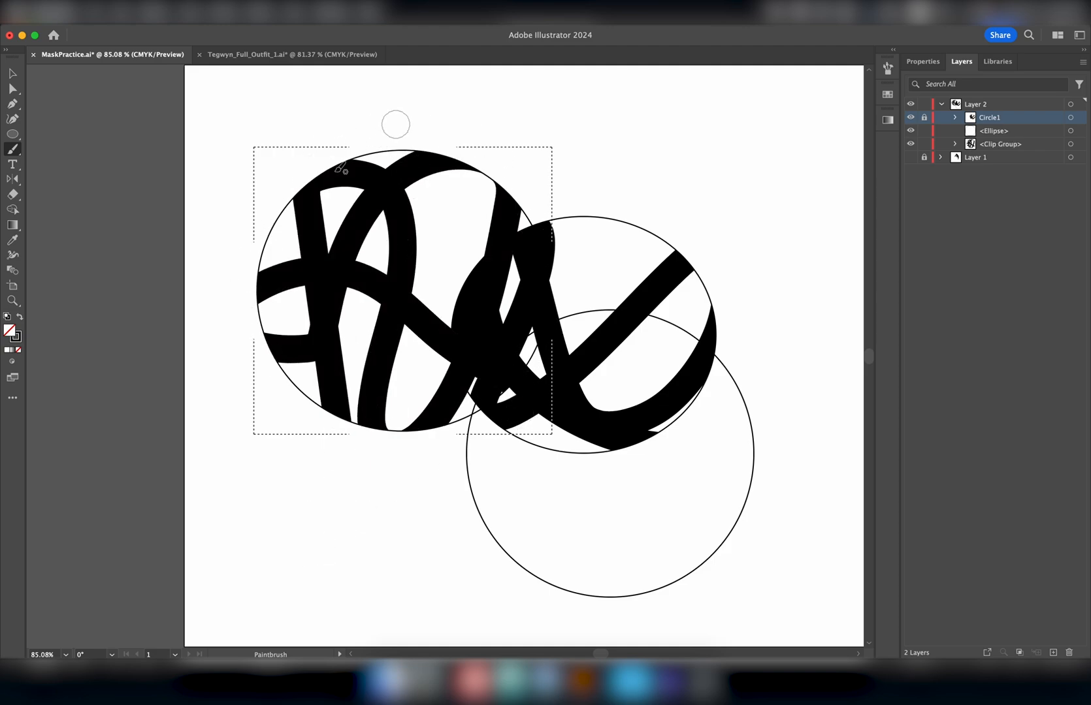
Step: Rename the upper-left circle's clip group to Circle2 and lock it
double_click(1003, 145)
text(Circle2)
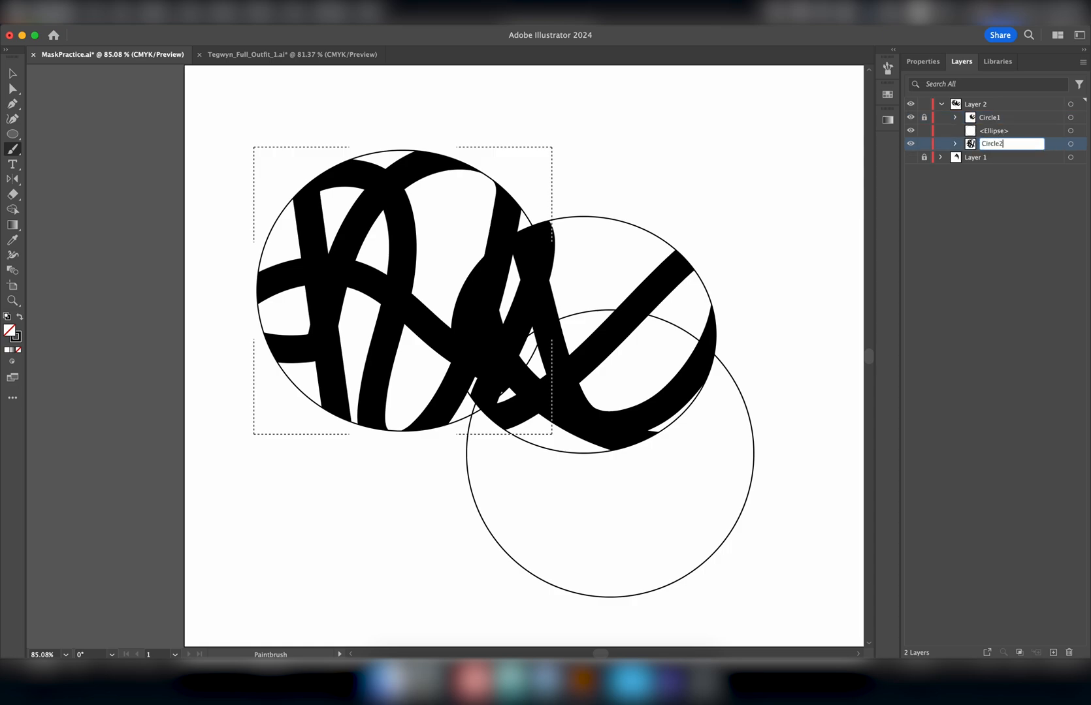
key(Return)
key(v)
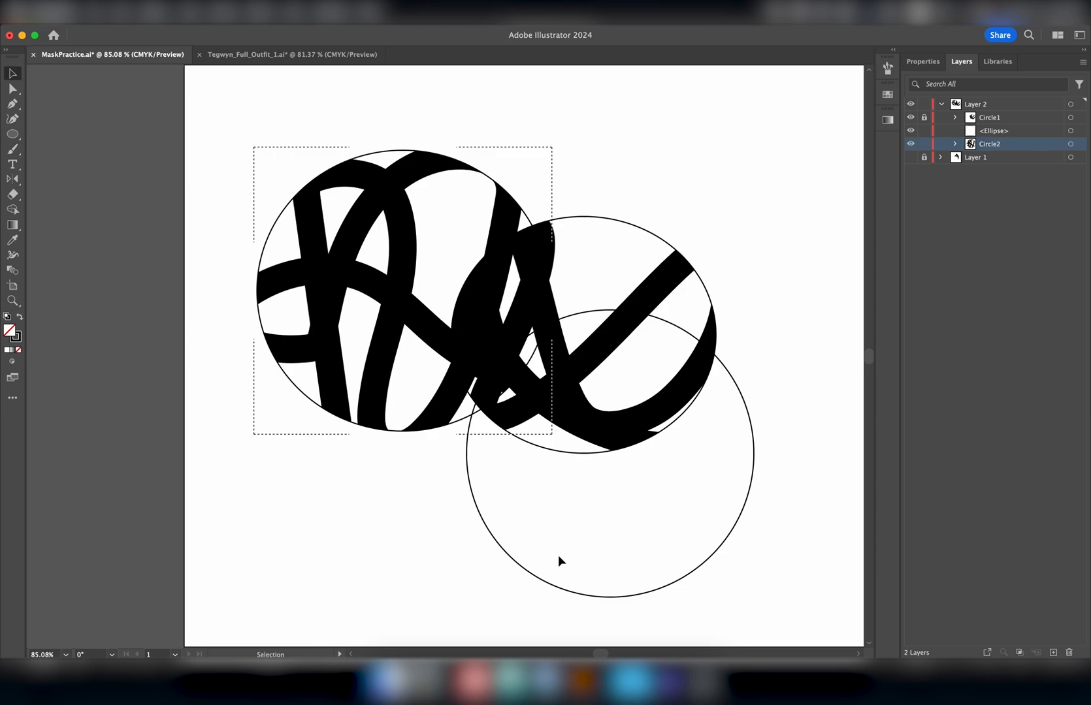
click(923, 144)
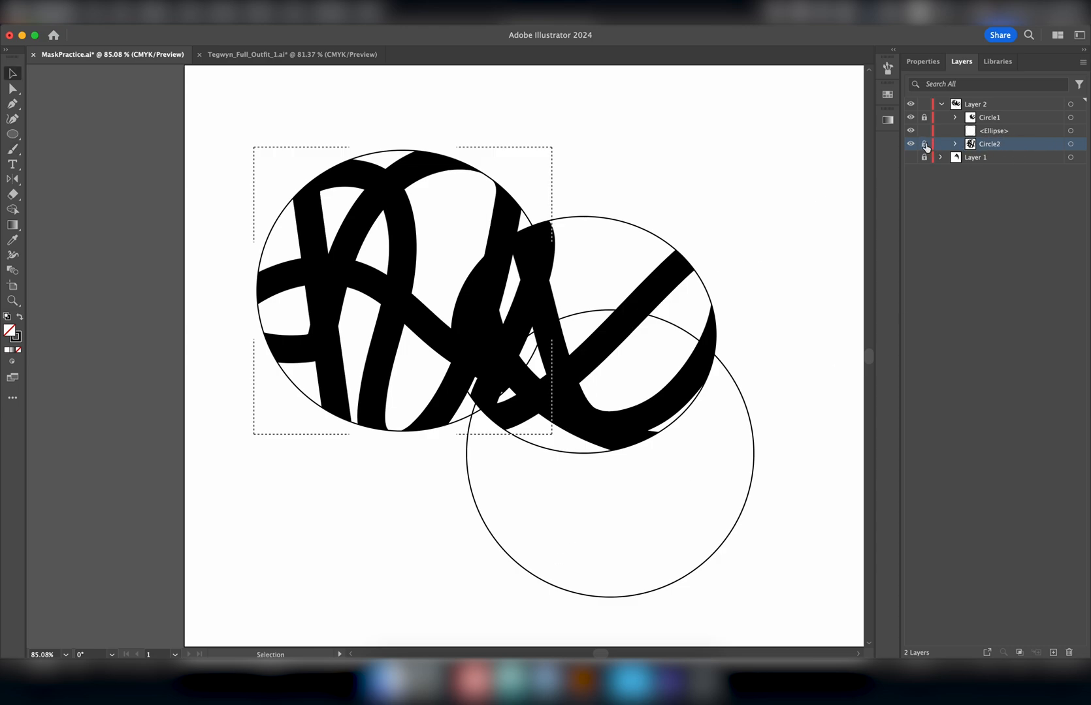
Step: Turn on Draw Inside for the lower-right circle and paint looping black brush strokes across it
click(745, 475)
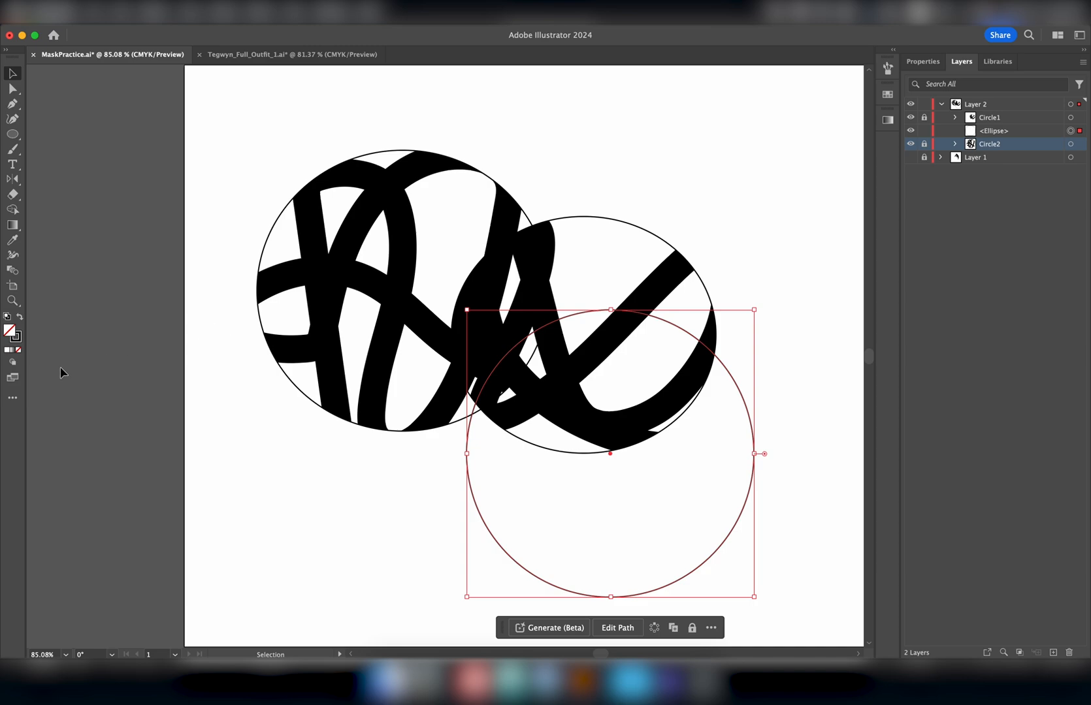
click(13, 362)
click(36, 406)
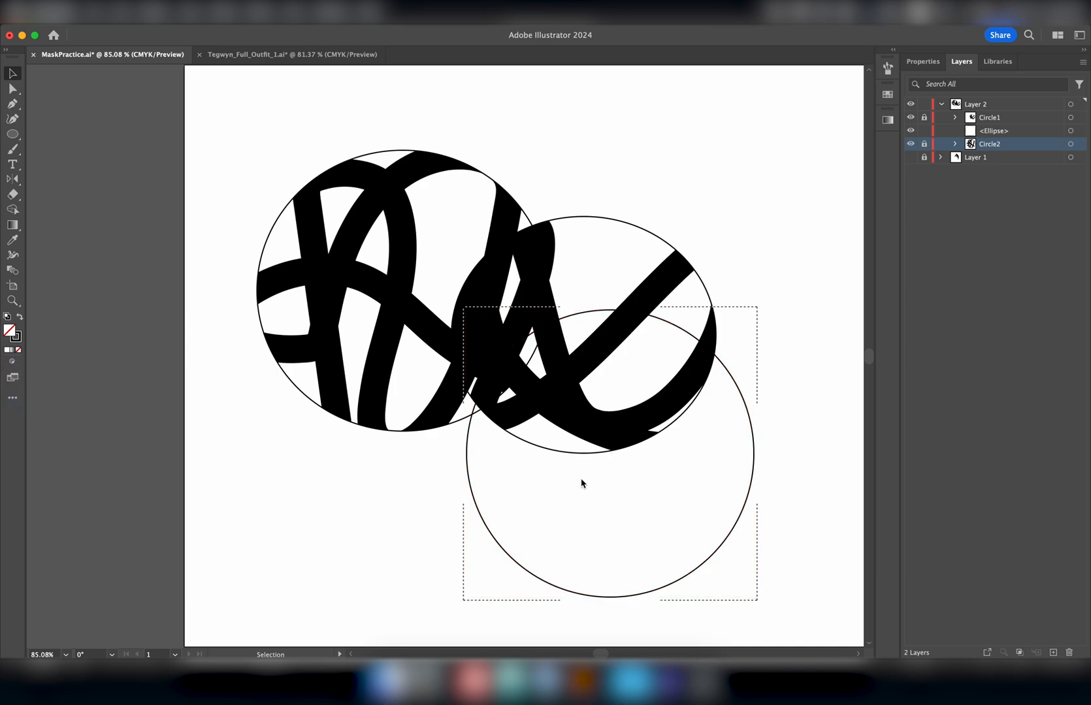
key(b)
mouse_move(531, 369)
mouse_down()
mouse_move(480, 523)
mouse_move(561, 429)
mouse_move(605, 608)
mouse_move(656, 470)
mouse_up()
Step: Rename the lower-right circle's clip group to Circle3 and lock it
key(a)
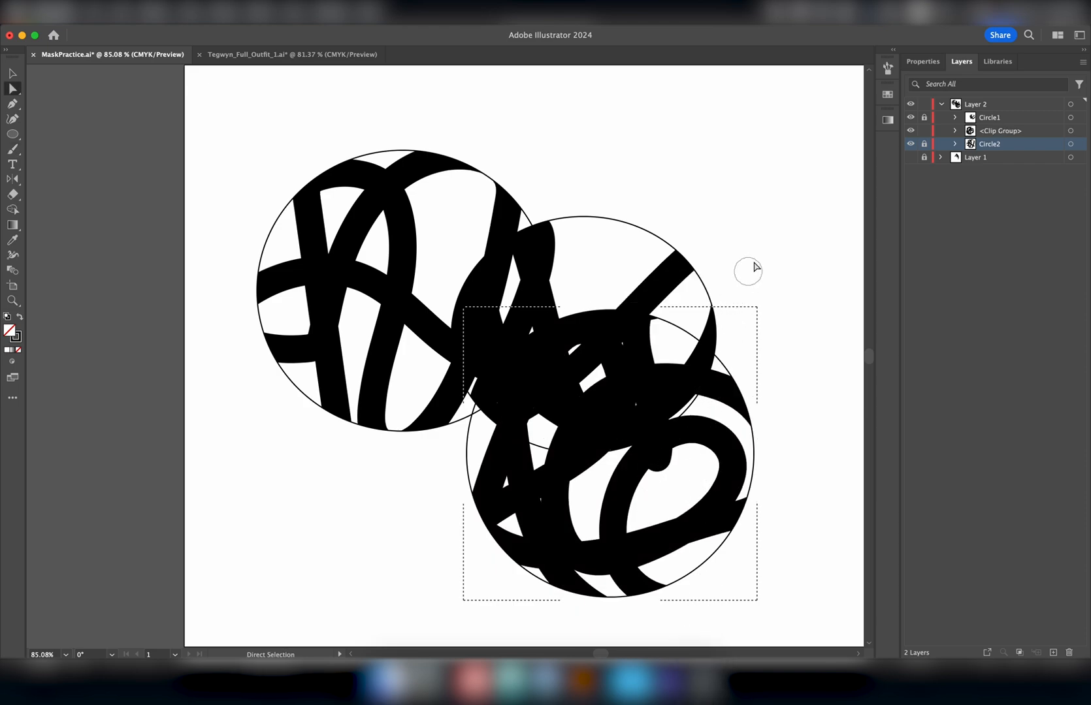
click(1003, 129)
double_click(1003, 129)
text(C)
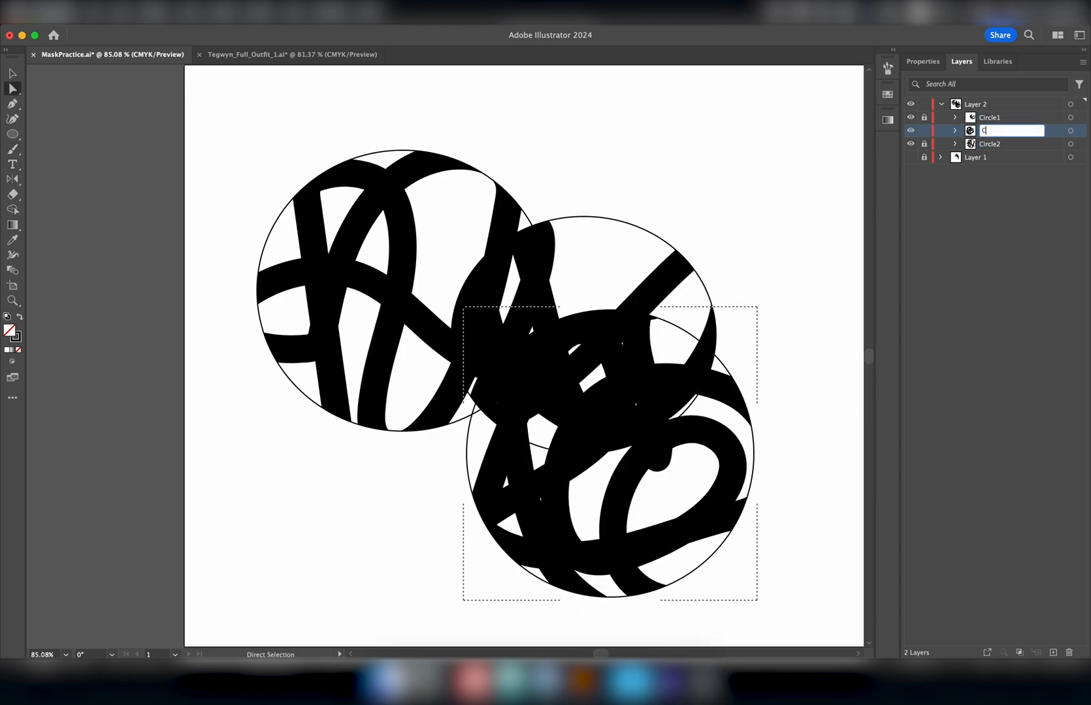
text(ircle3)
key(Return)
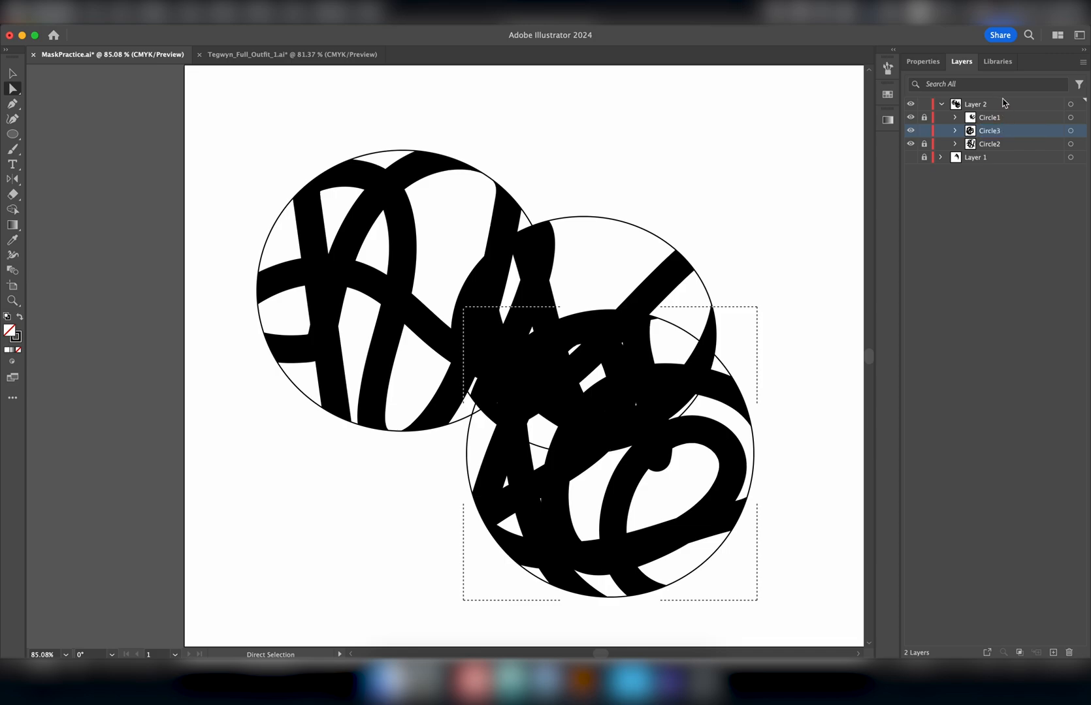
click(923, 131)
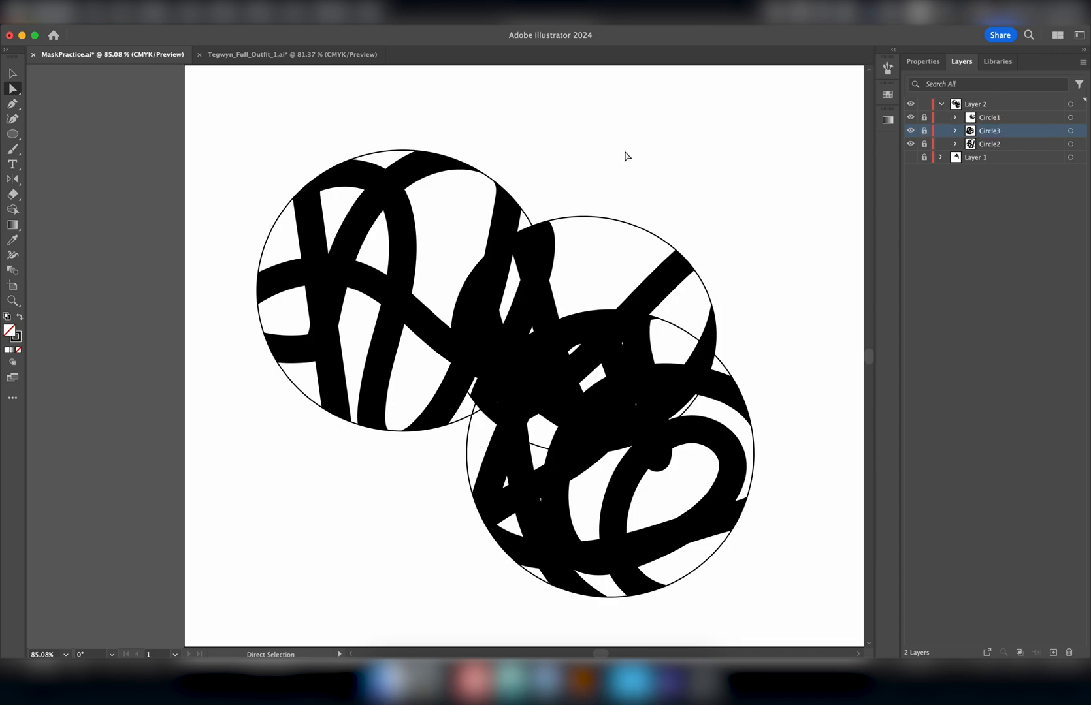
Step: Unlock Circle1 and fill its clipping ellipse with white so it covers the artwork behind it
click(995, 117)
click(955, 119)
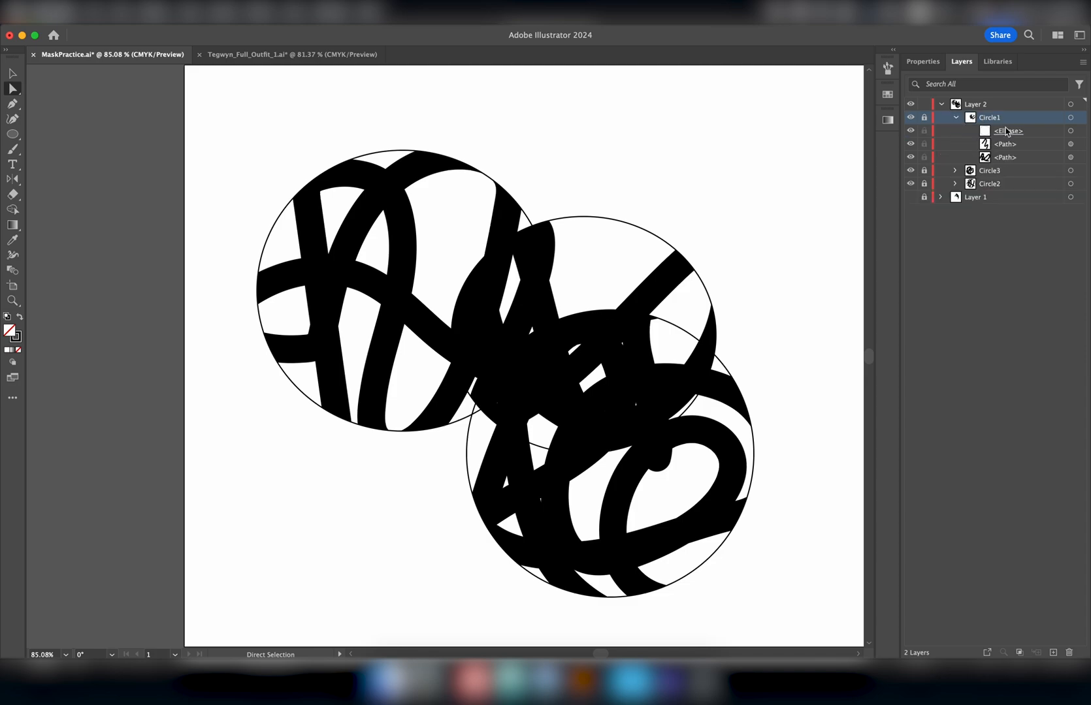
click(924, 117)
click(1076, 131)
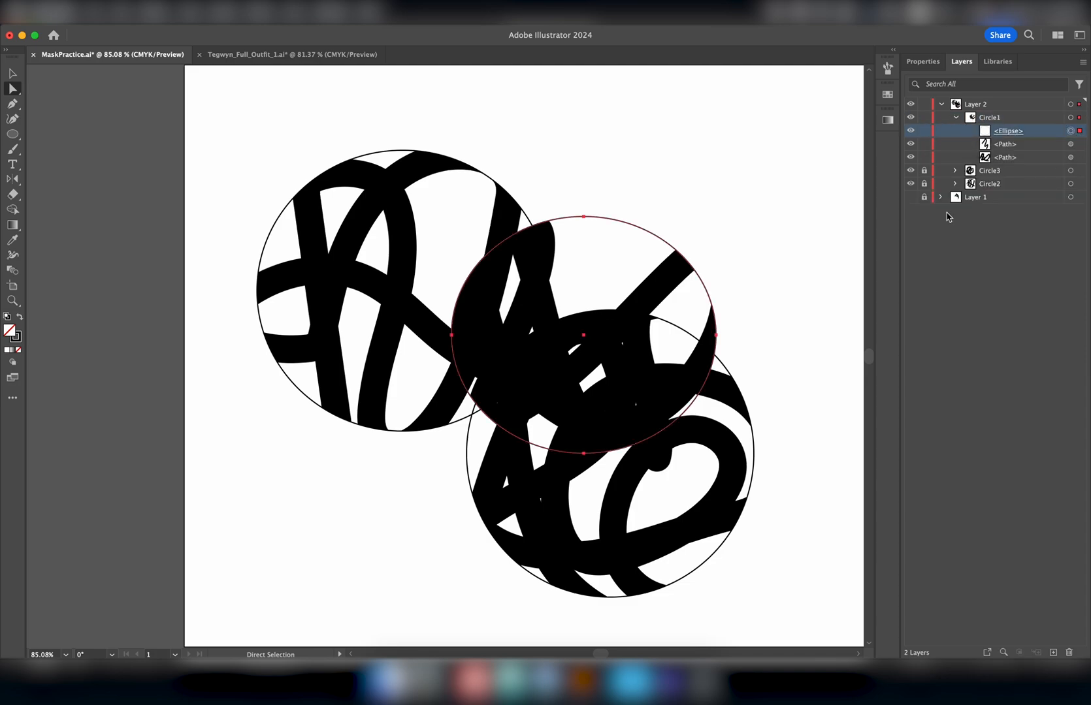
click(920, 61)
click(944, 226)
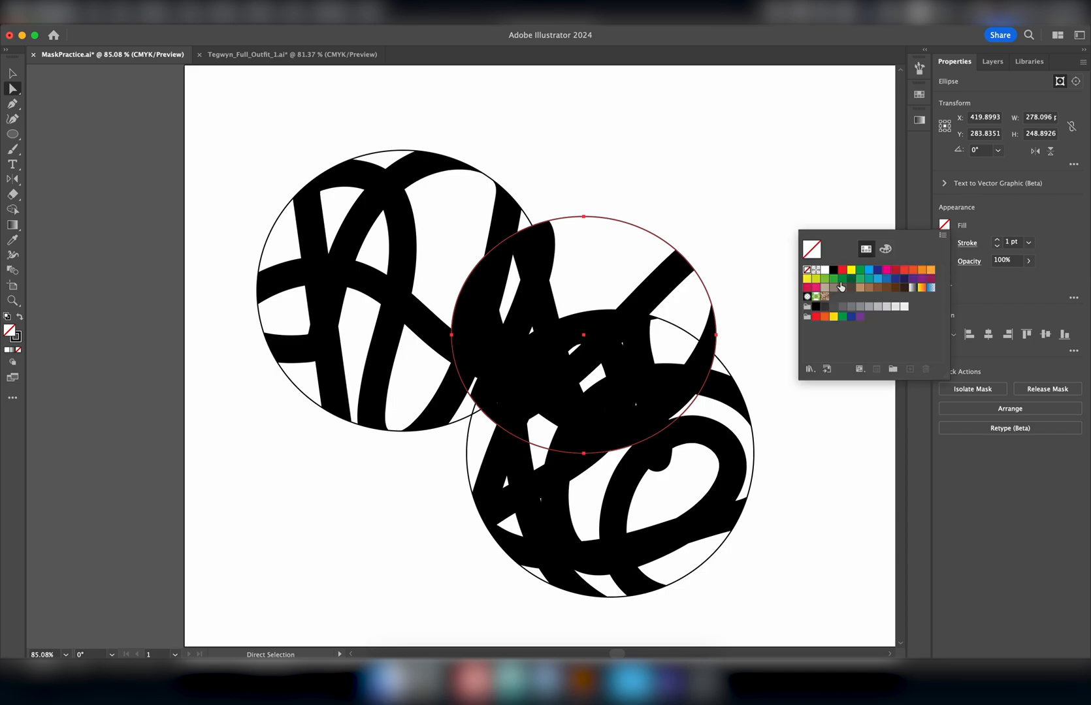
click(825, 270)
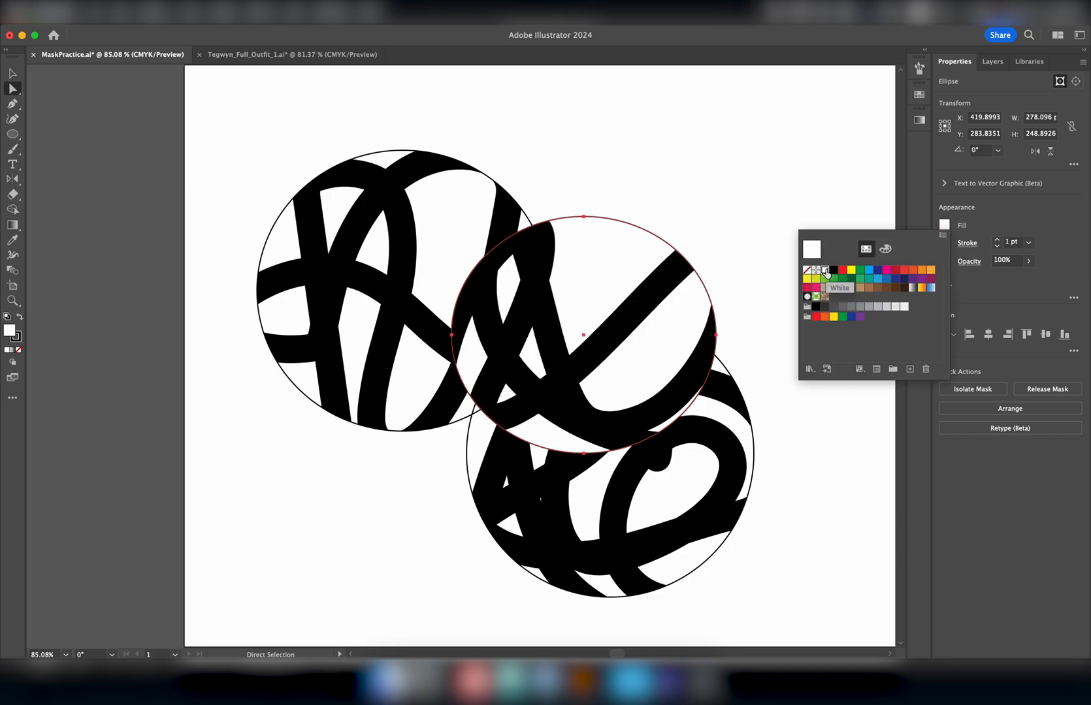
click(739, 206)
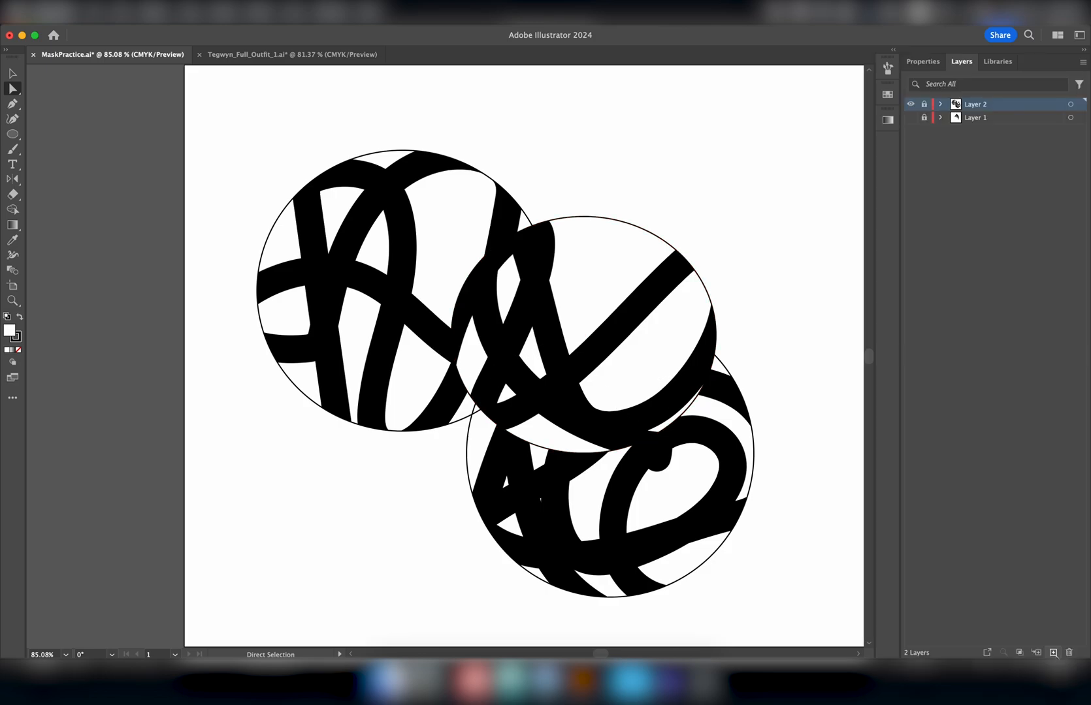
Step: On a new layer with Layer 2 hidden, draw three overlapping white-filled ellipses, the last one about 274 × 248 pt
click(1053, 652)
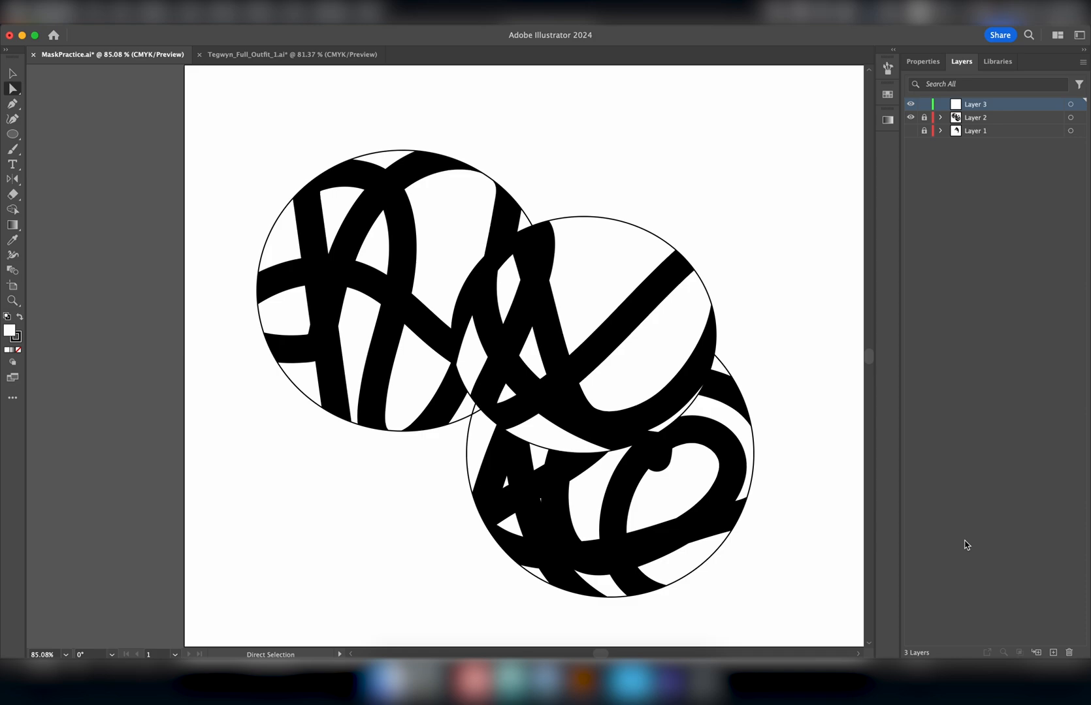
click(910, 118)
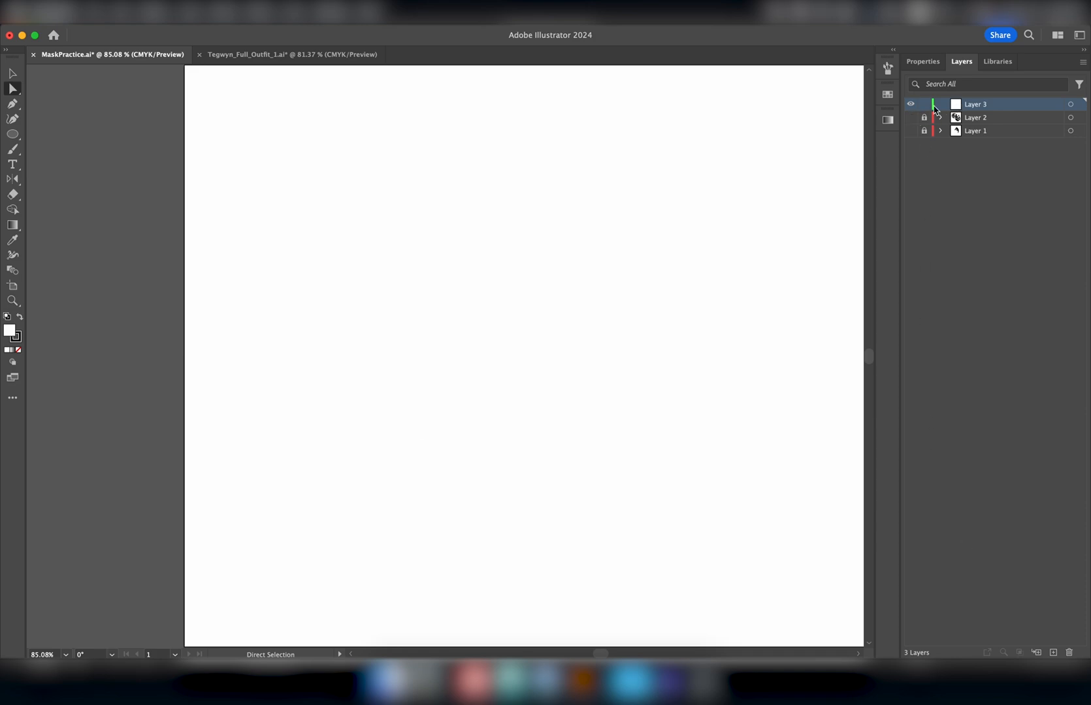
key(l)
drag(248, 132, 594, 491)
drag(481, 284, 775, 603)
drag(470, 190, 730, 425)
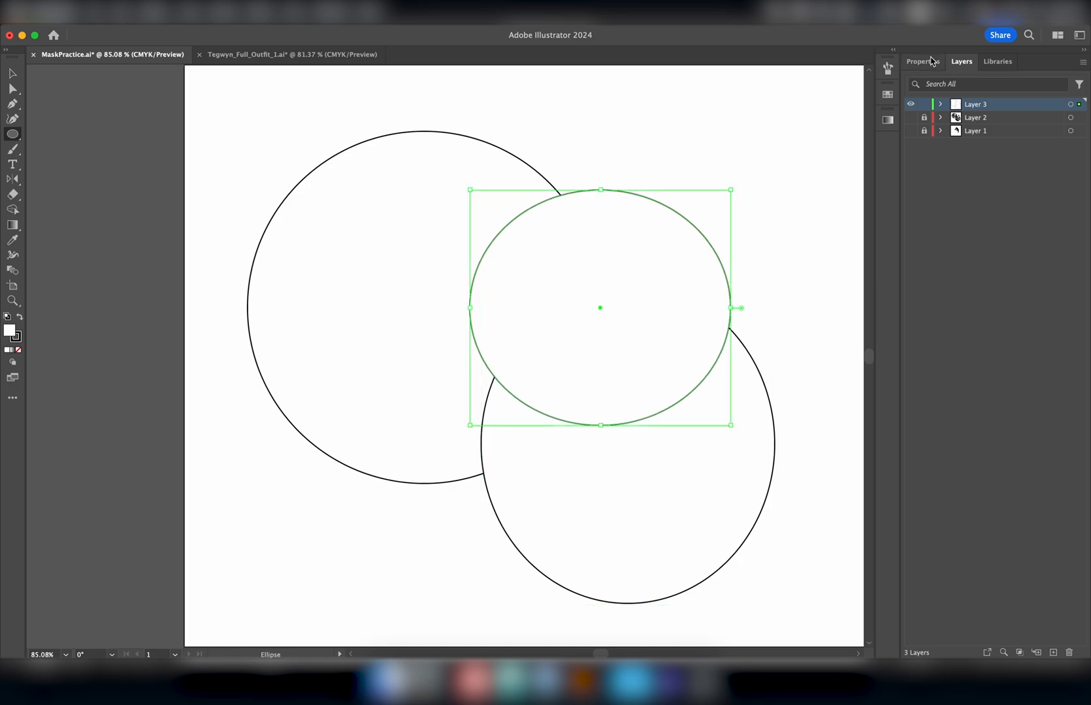
Step: Remove the fill from all three new ellipses, keeping the black 1 pt stroke, and deselect them
click(931, 61)
key(super+a)
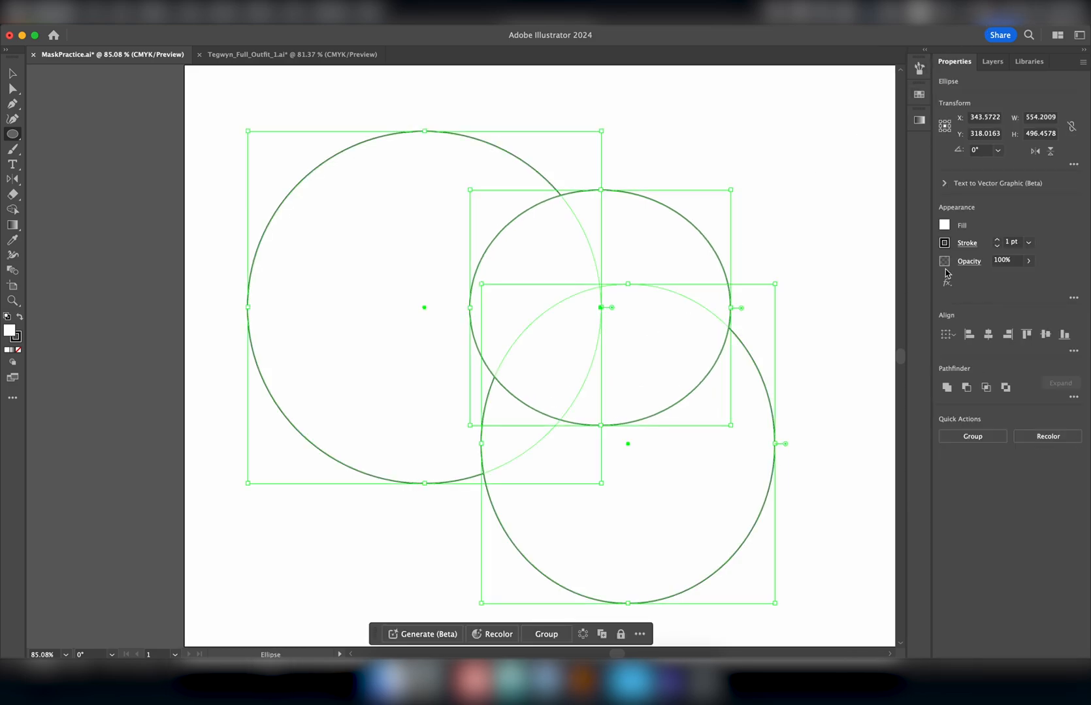
click(944, 227)
click(807, 270)
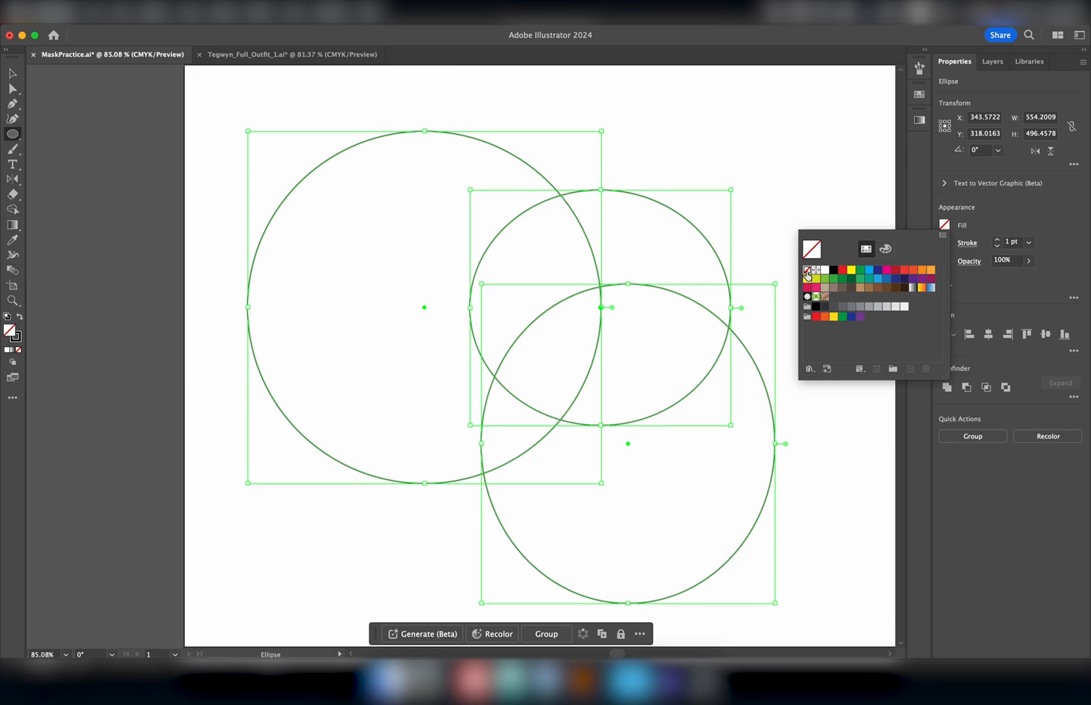
click(789, 142)
click(785, 204)
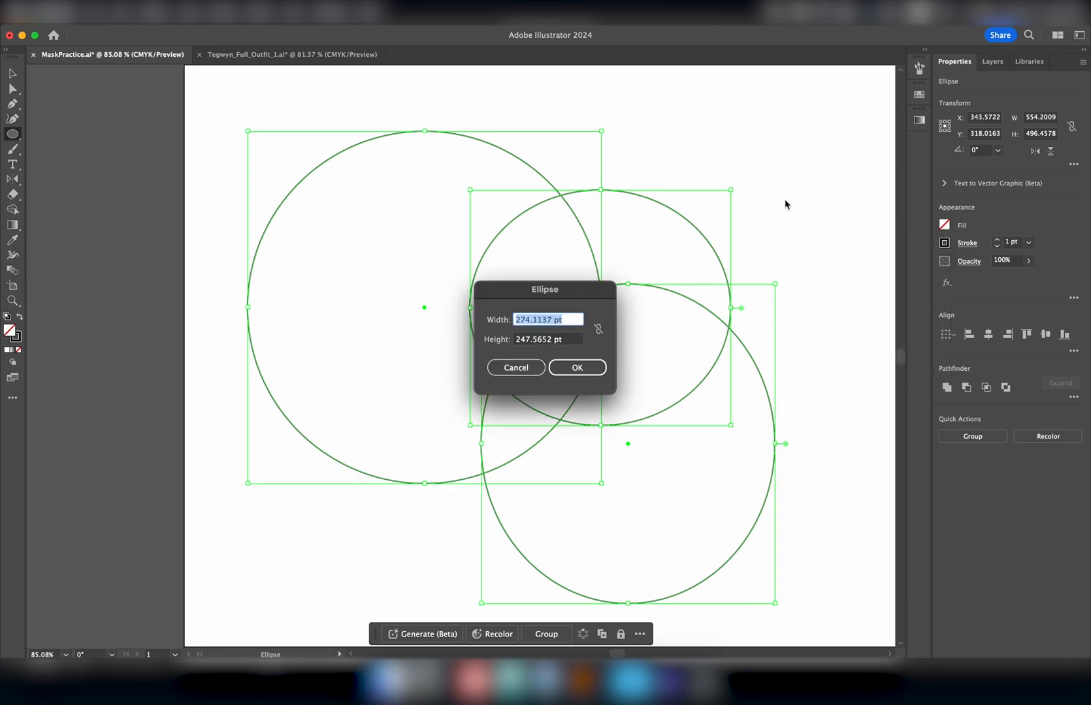
click(542, 366)
key(v)
click(801, 261)
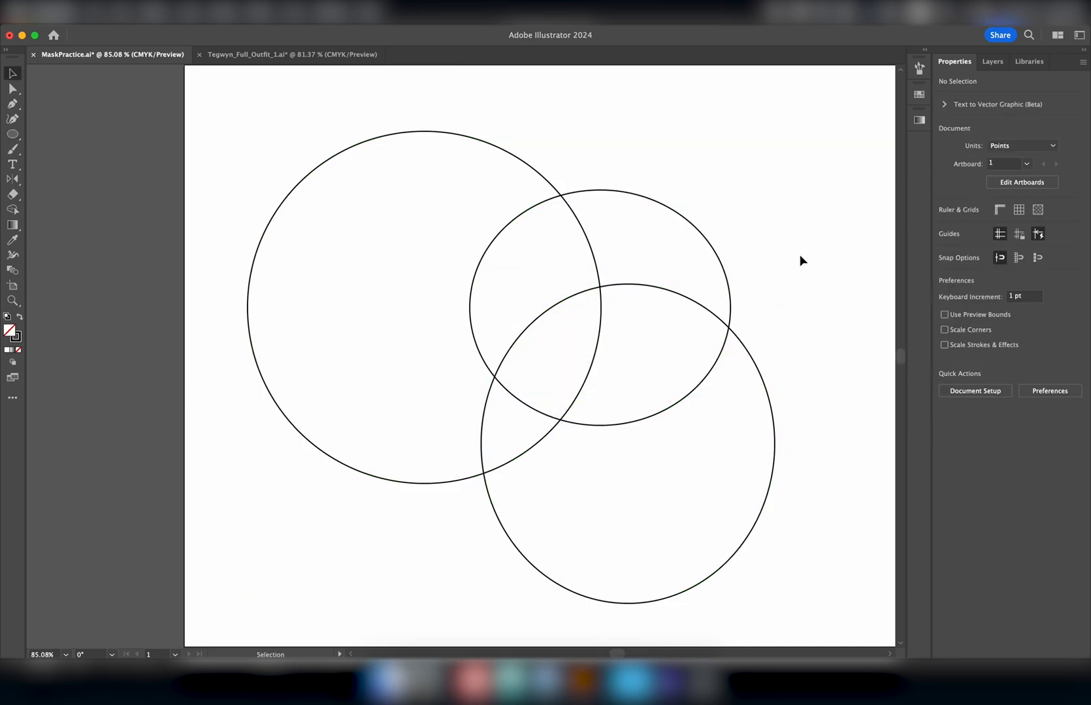
Step: Select all three overlapping ellipses, split them into separate regions with the Shape Builder, and deselect everything
scroll(821, 310, down, 2)
scroll(820, 310, down, 3)
scroll(821, 310, up, 2)
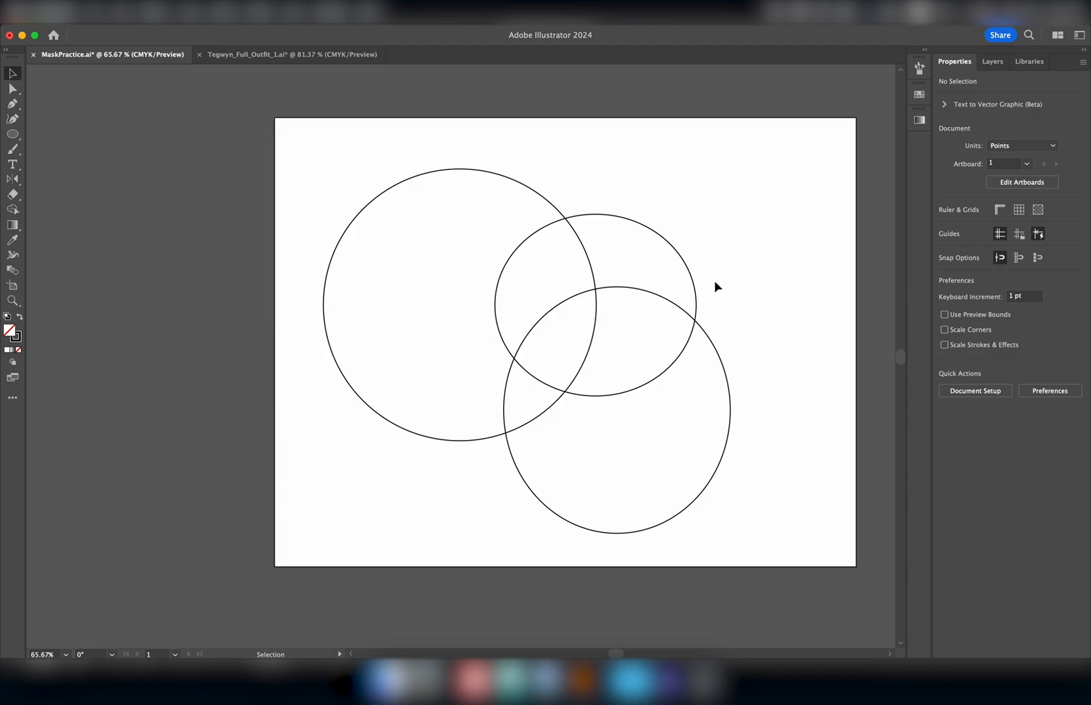
key(super+a)
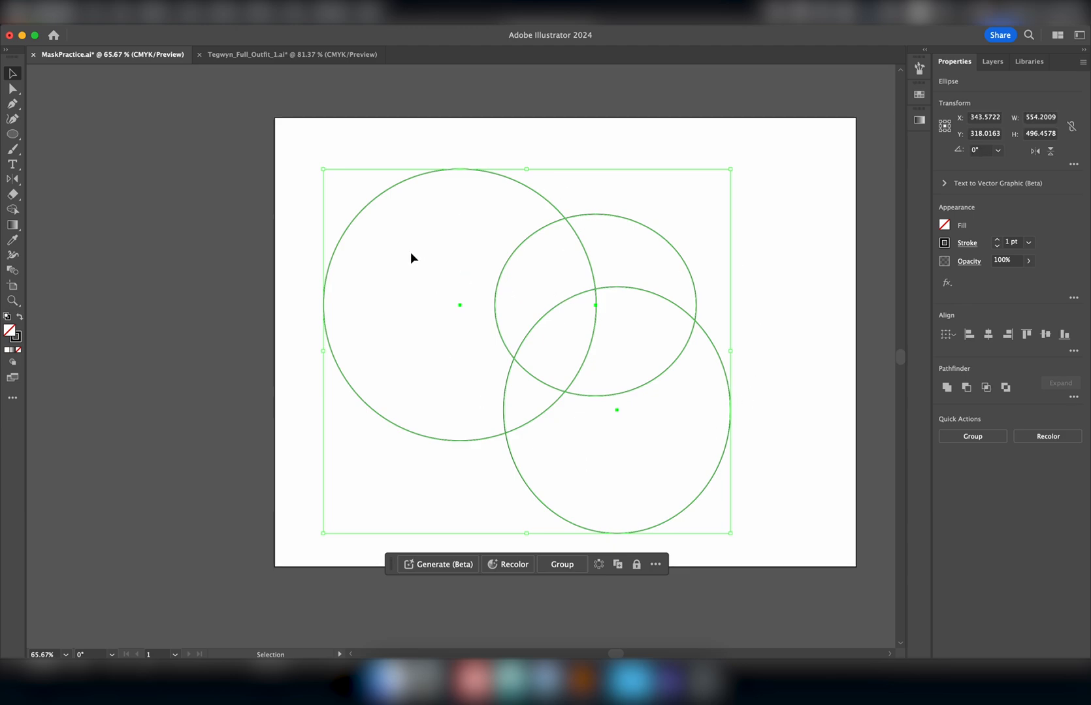
key(shift+m)
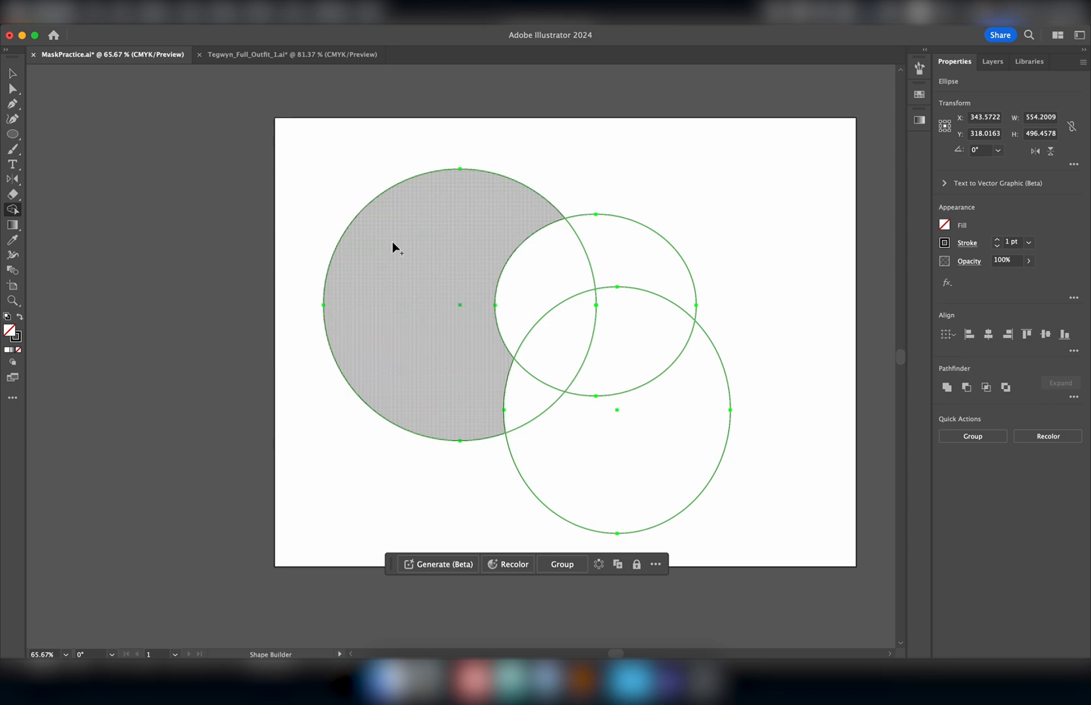
click(392, 241)
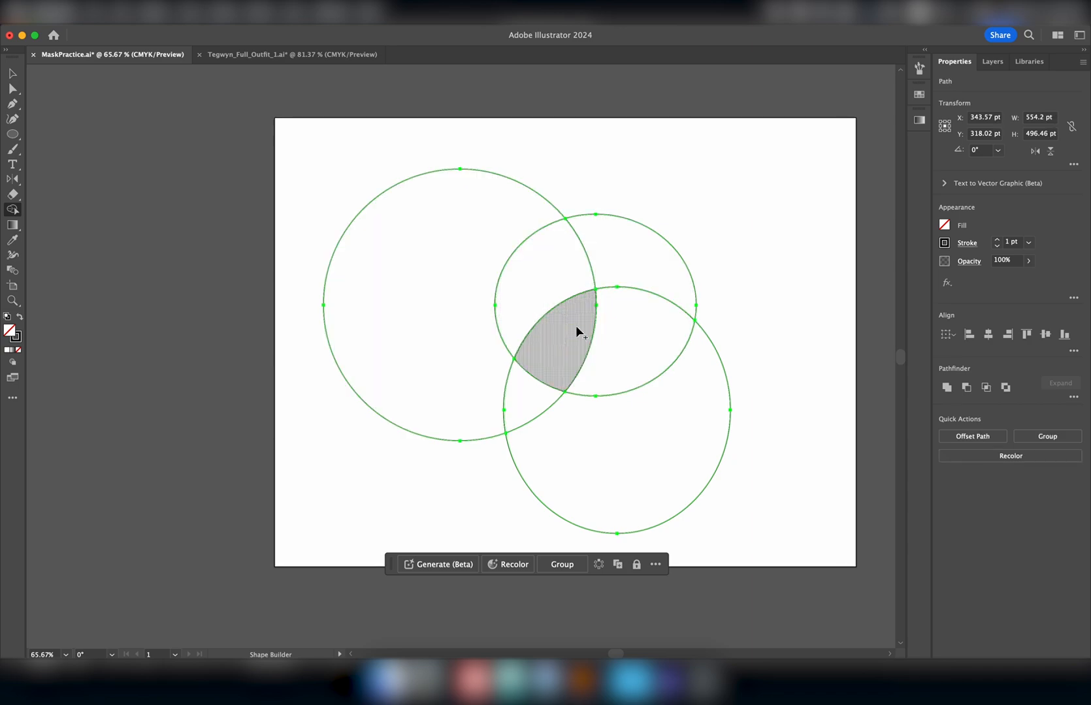
key(a)
click(777, 389)
key(v)
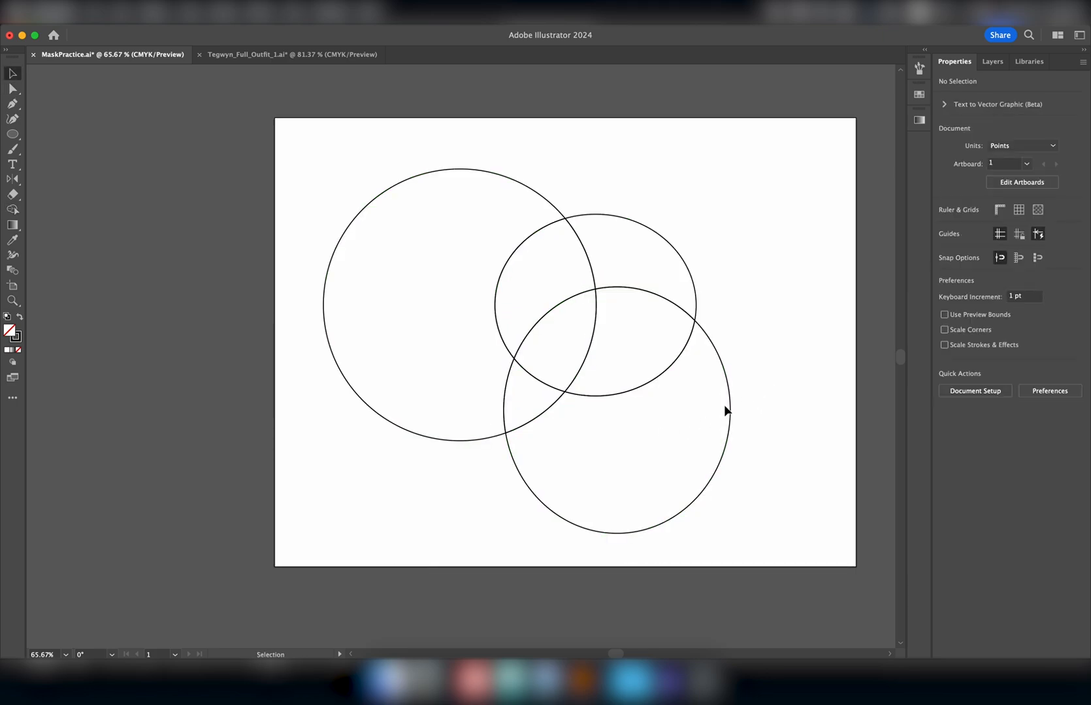
Step: Test the split by moving the lower-right region and the central overlap region away from the other shapes, undoing each move
click(730, 403)
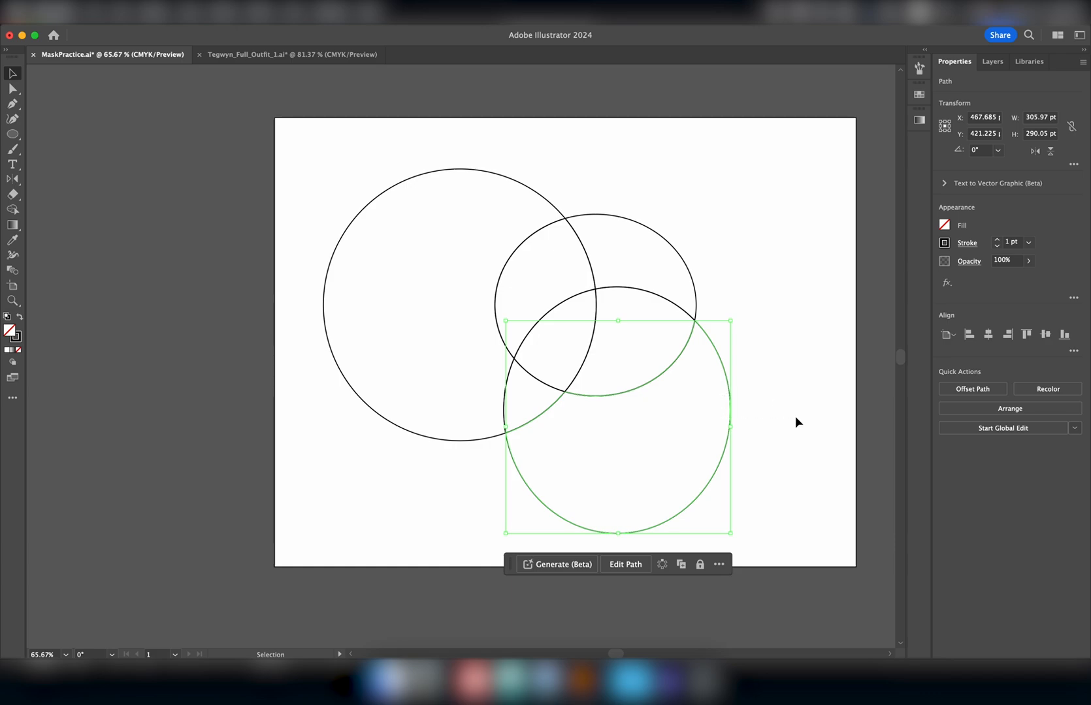
drag(719, 471, 836, 487)
key(cmd+z)
click(570, 369)
click(594, 308)
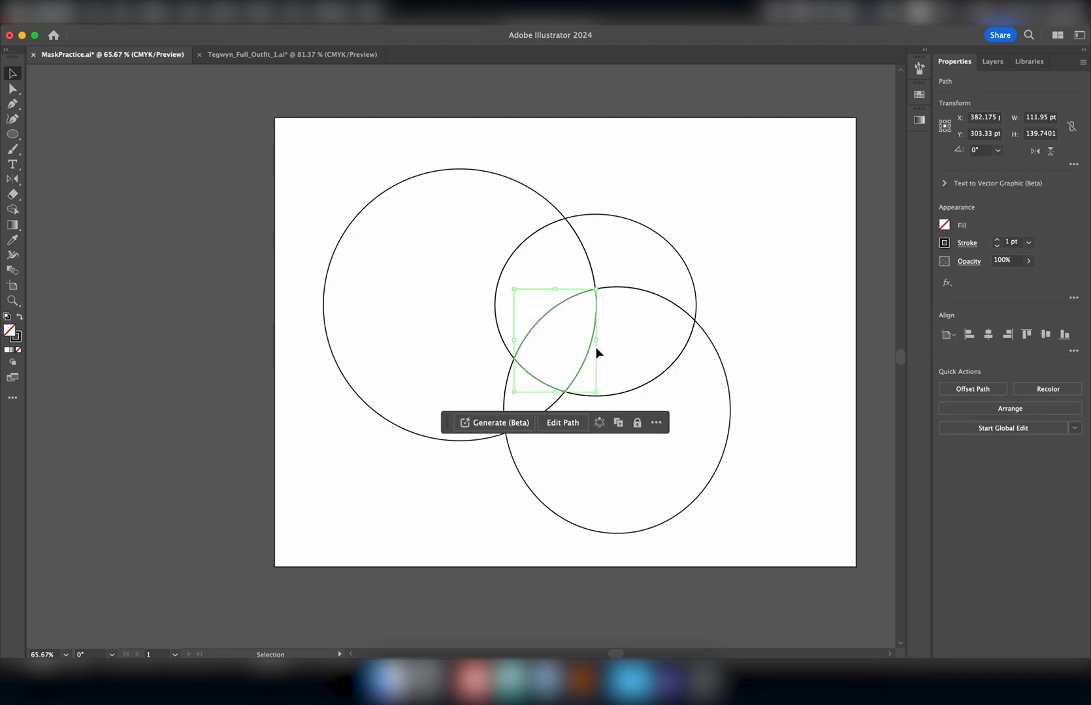
drag(590, 346, 817, 353)
key(cmd+z)
Step: Turn on Draw Inside for the central overlap region and paint black strokes in it with the 5 pt. Round brush
click(13, 363)
click(41, 403)
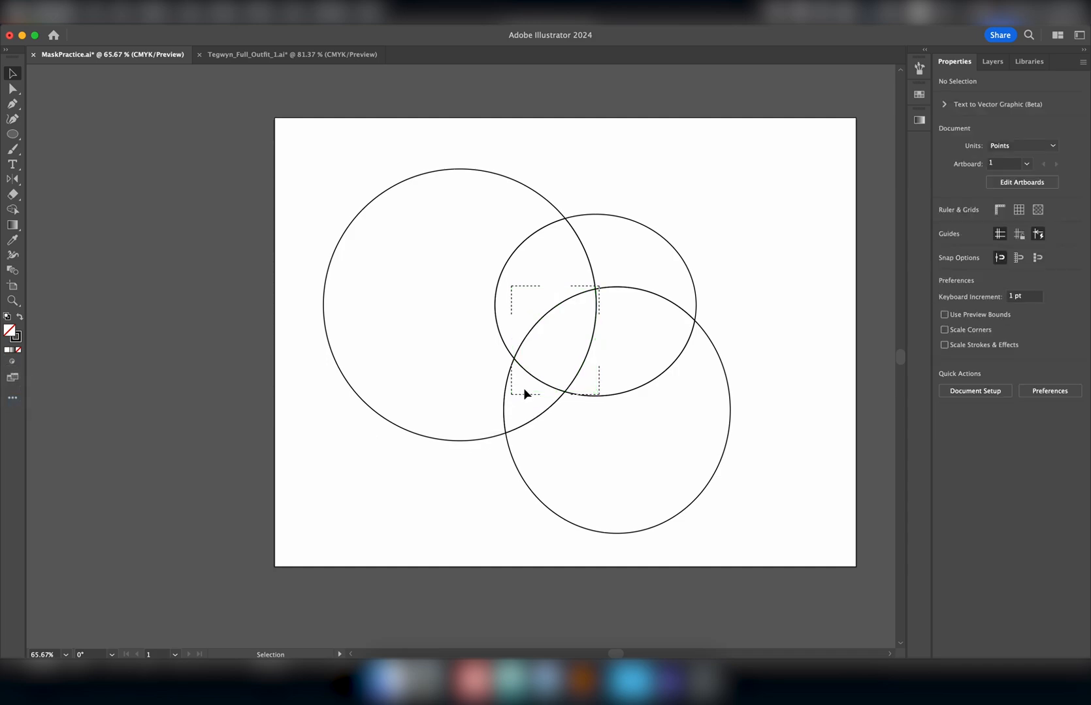
key(b)
drag(535, 373, 616, 324)
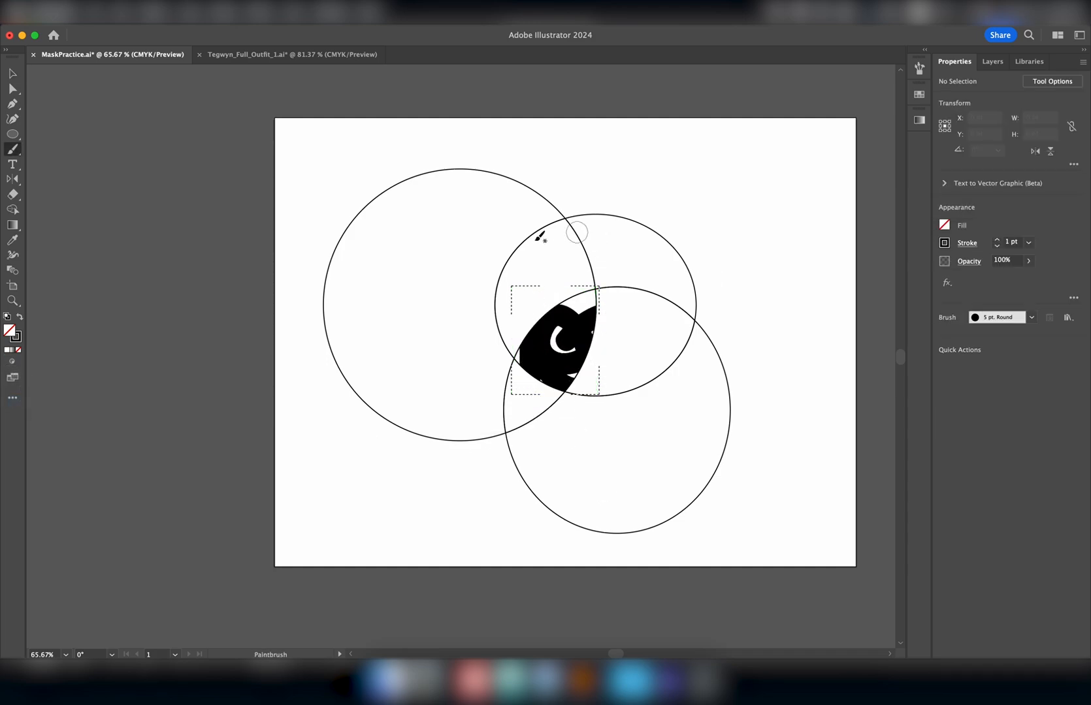
key(a)
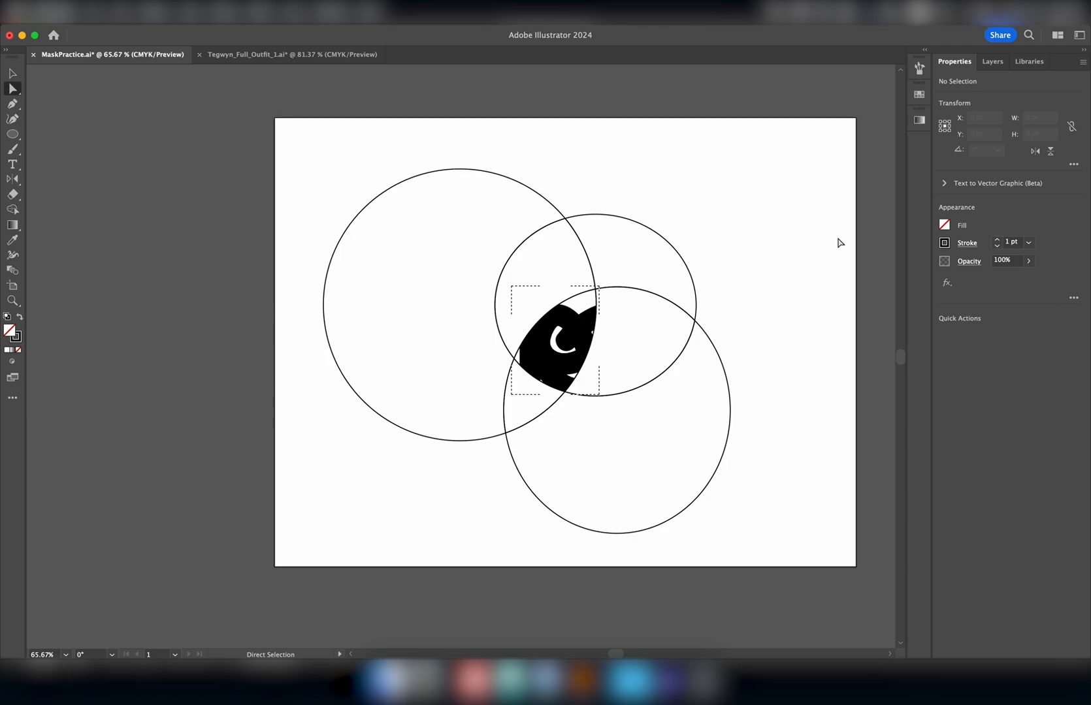
Step: Lock and hide Layer 3 and add a new layer above it
key(F7)
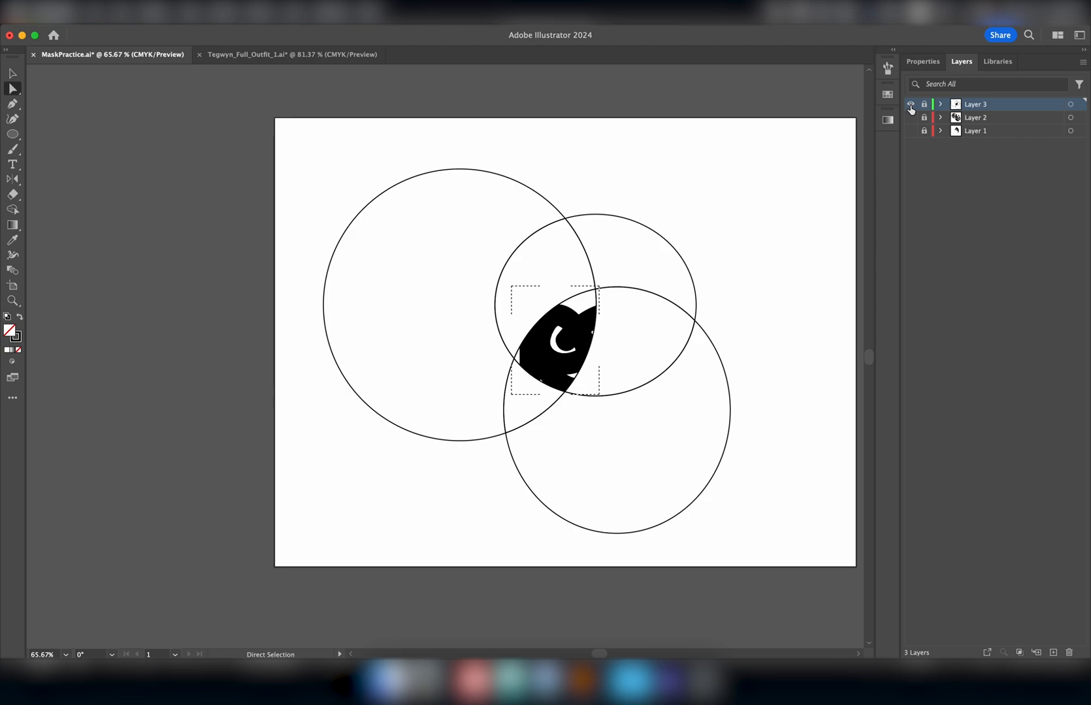
click(911, 104)
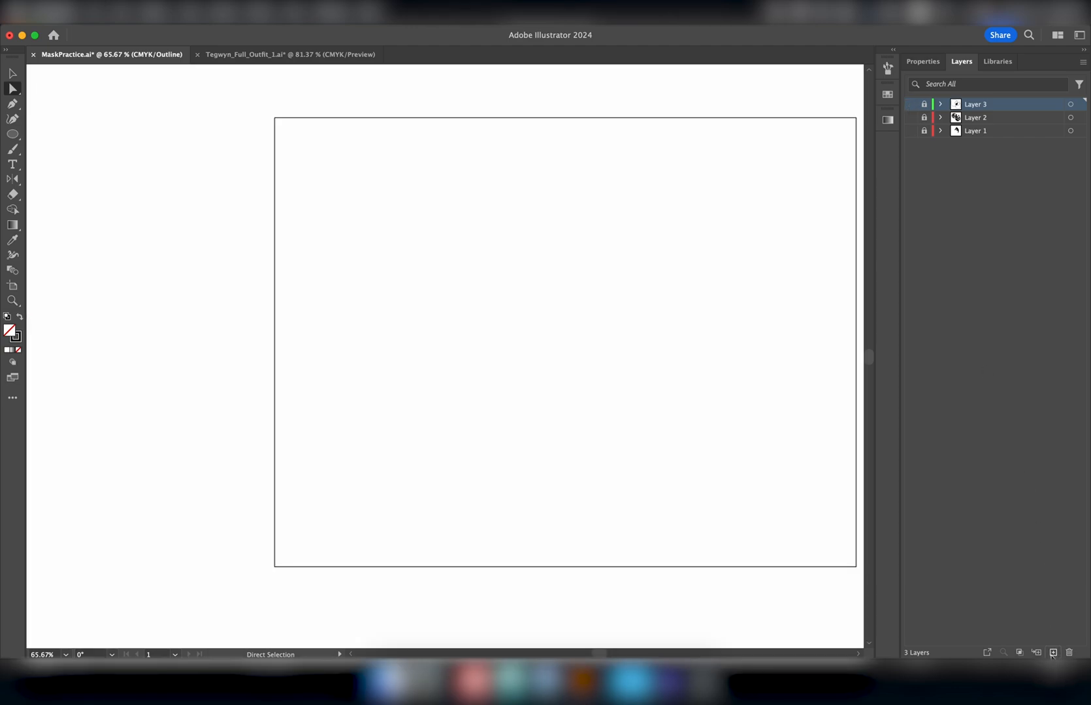
click(1053, 653)
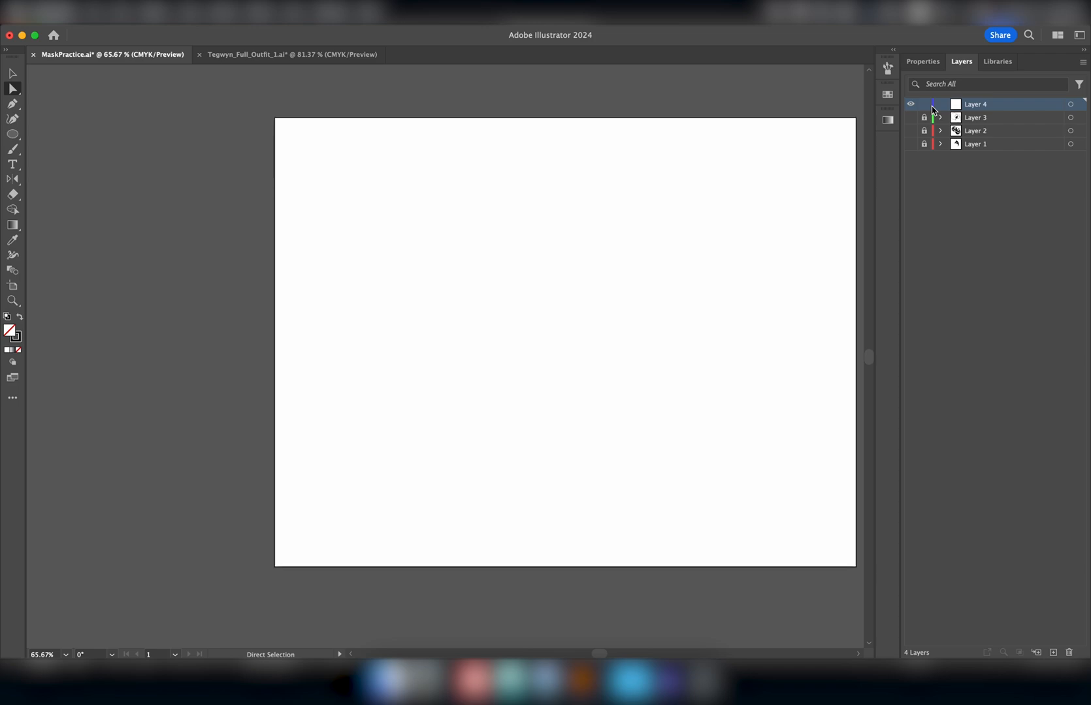
Step: In Tegwyn_Full_Outfit_1.ai, draw a rectangle about 525 × 593 pt behind the character on Layer 14 and fill it black
click(286, 55)
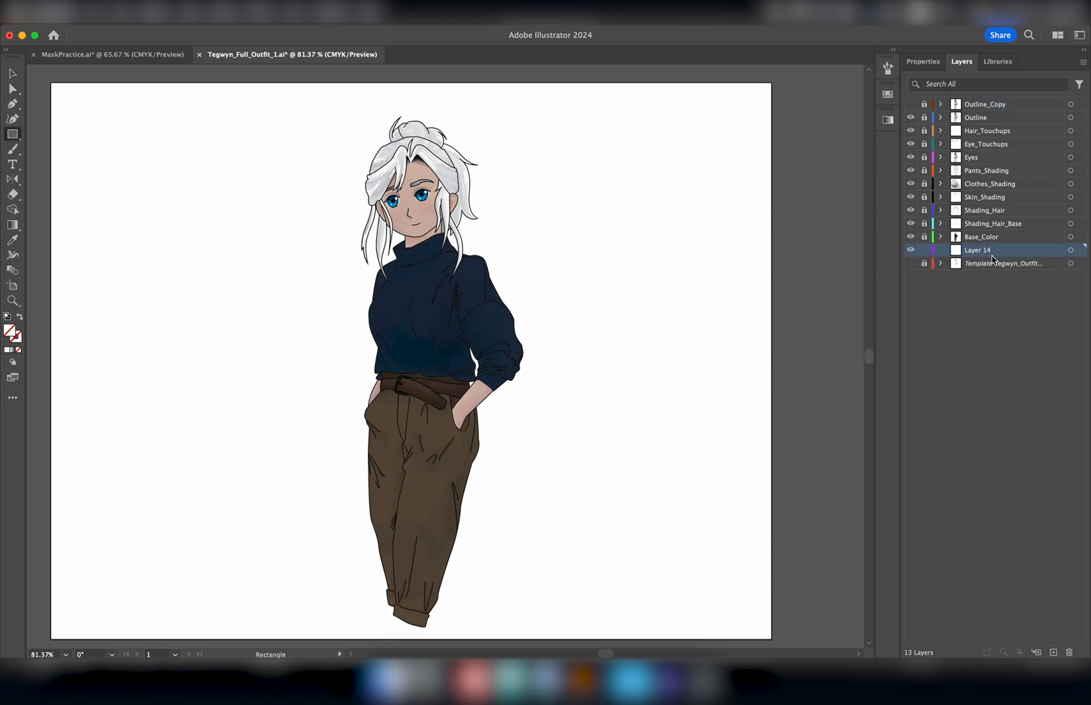
mouse_move(188, 89)
mouse_down()
mouse_move(629, 606)
mouse_move(669, 621)
mouse_move(666, 630)
mouse_up()
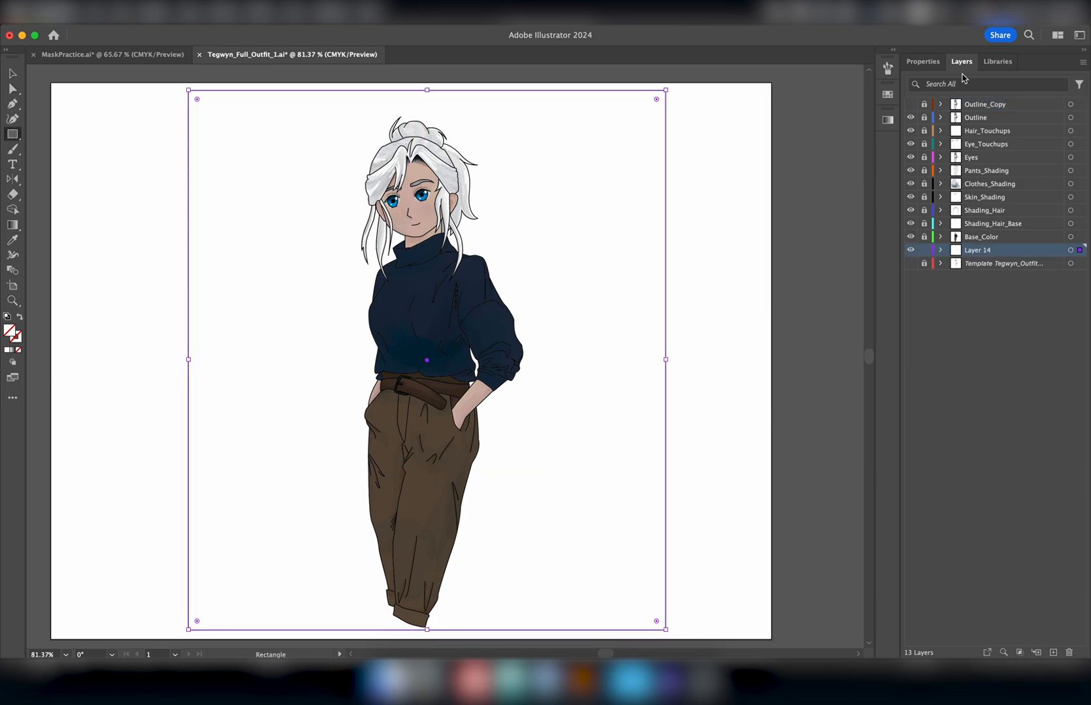
click(922, 61)
click(944, 225)
click(817, 309)
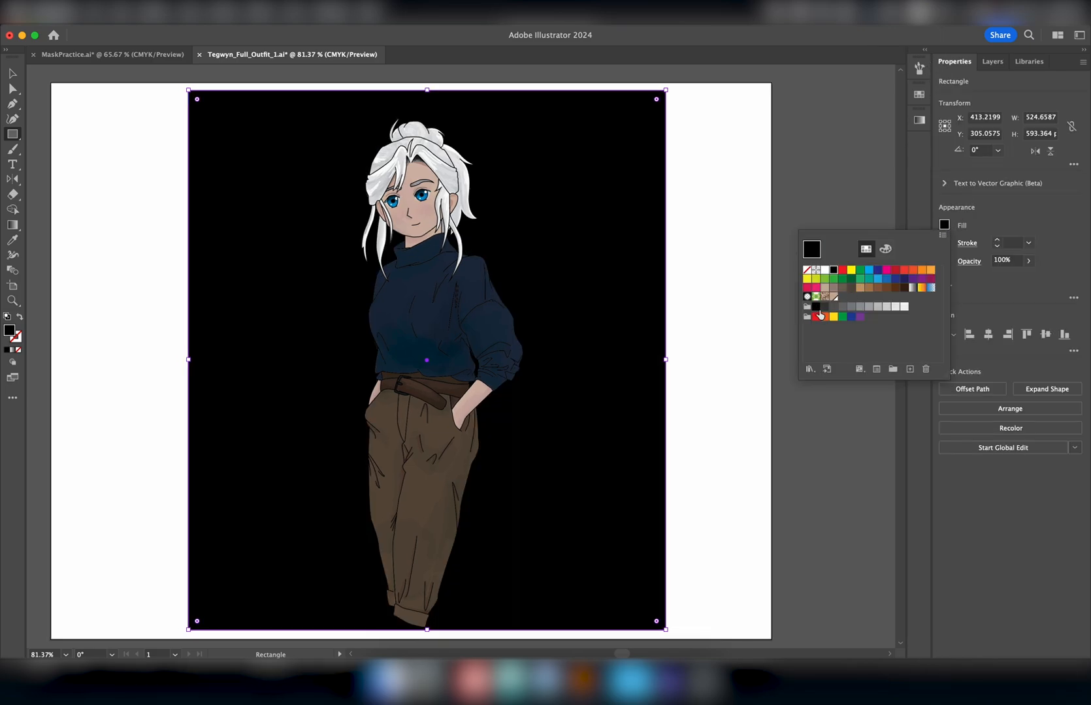
click(552, 216)
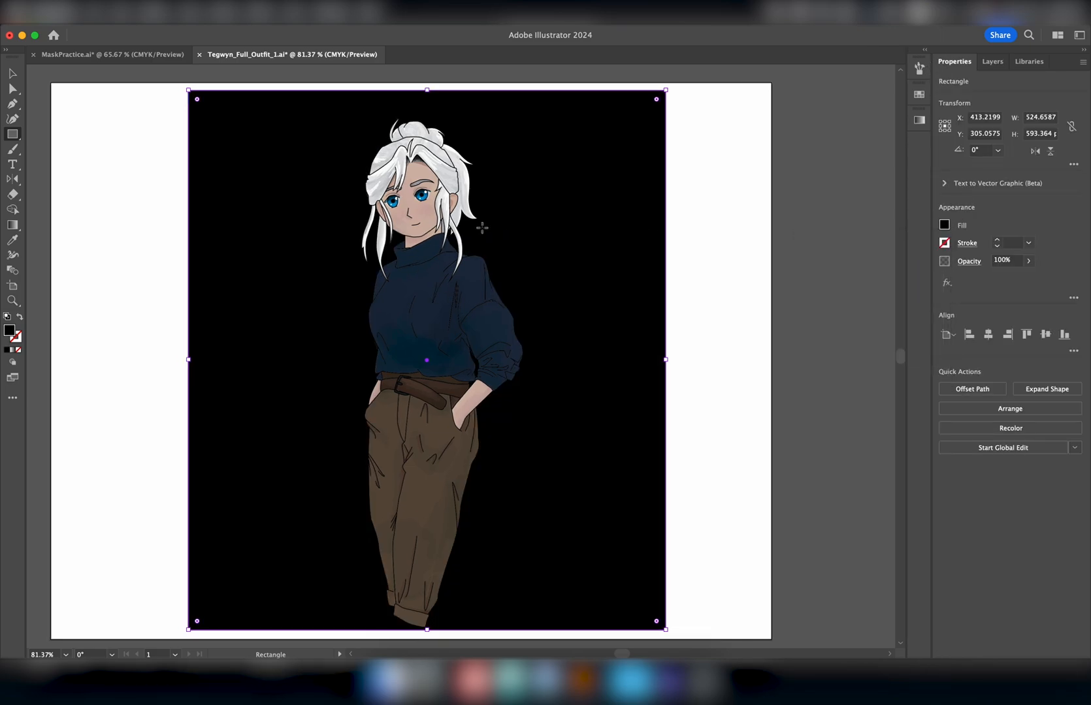
Step: Examine the edges of the hair, jawline and collar up close against the black backdrop for colour outside the outlines
scroll(482, 228, up, 10)
scroll(481, 227, down, 2)
scroll(388, 313, up, 15)
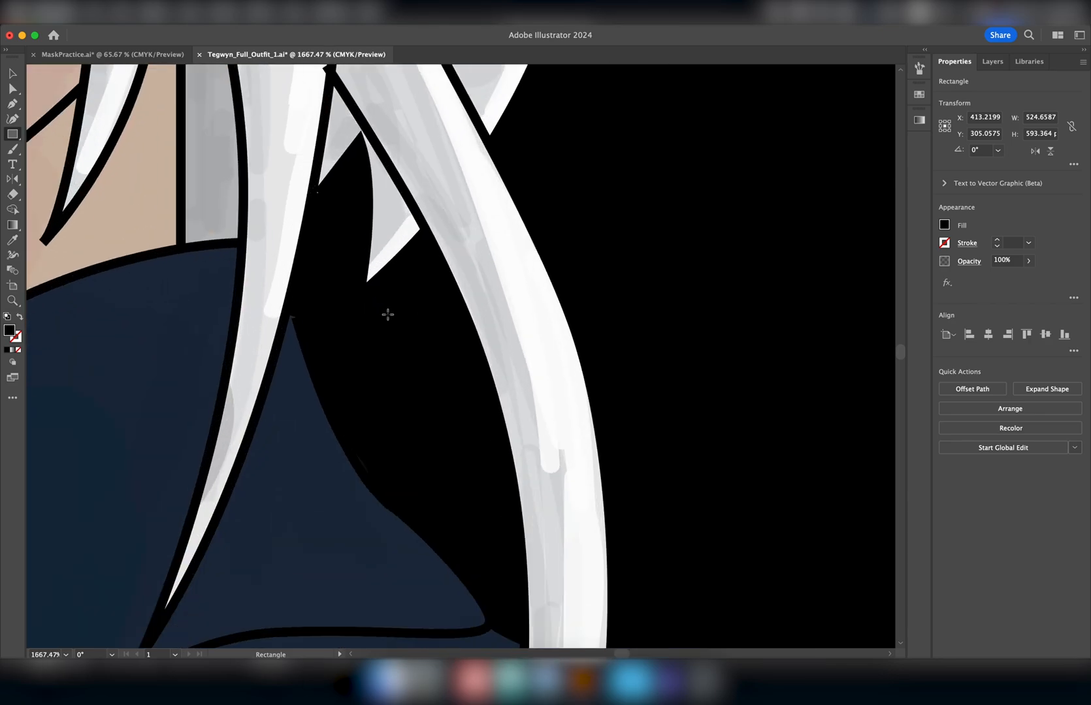
scroll(387, 314, down, 9)
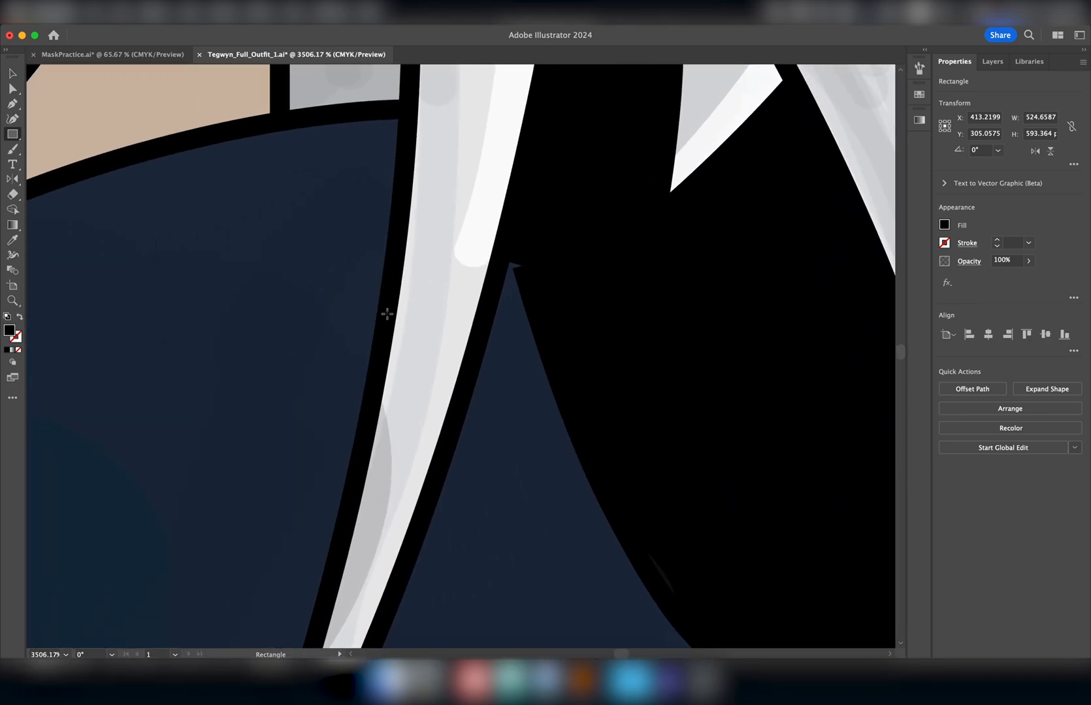
scroll(390, 316, up, 6)
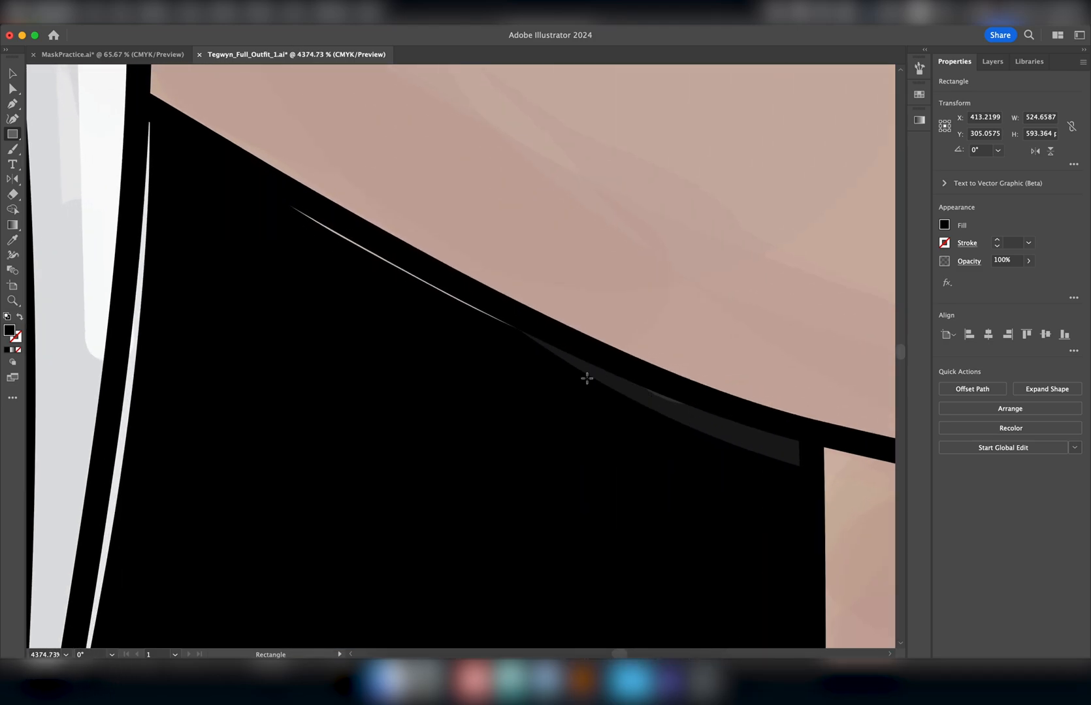
scroll(325, 337, down, 5)
scroll(258, 234, up, 7)
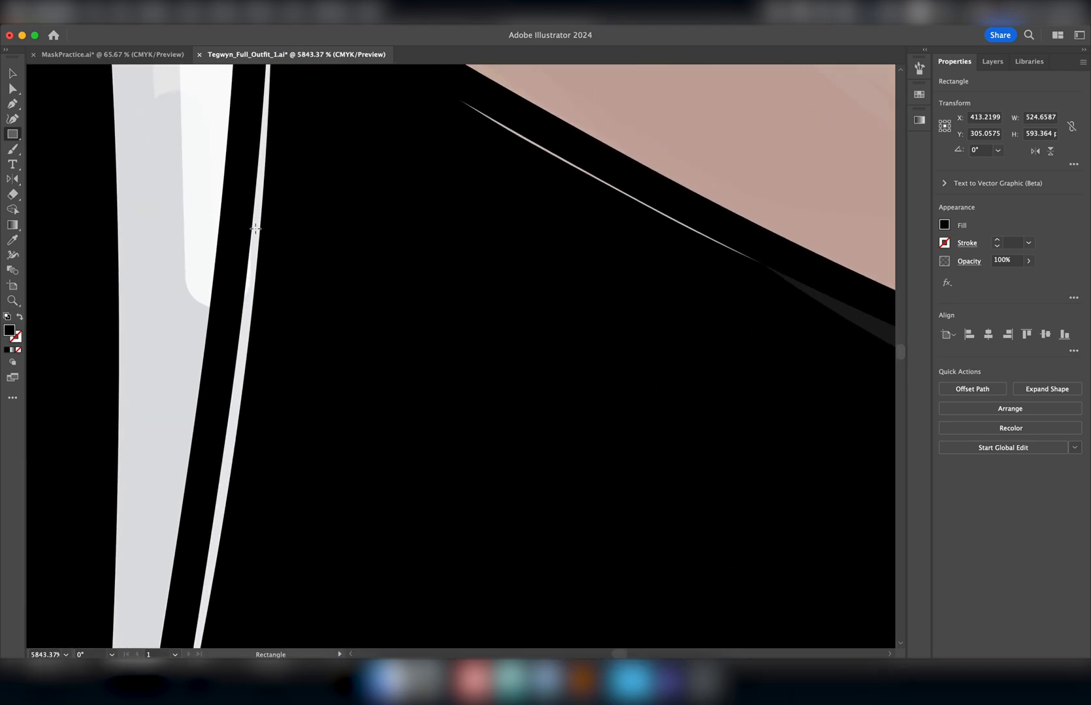
scroll(225, 478, down, 8)
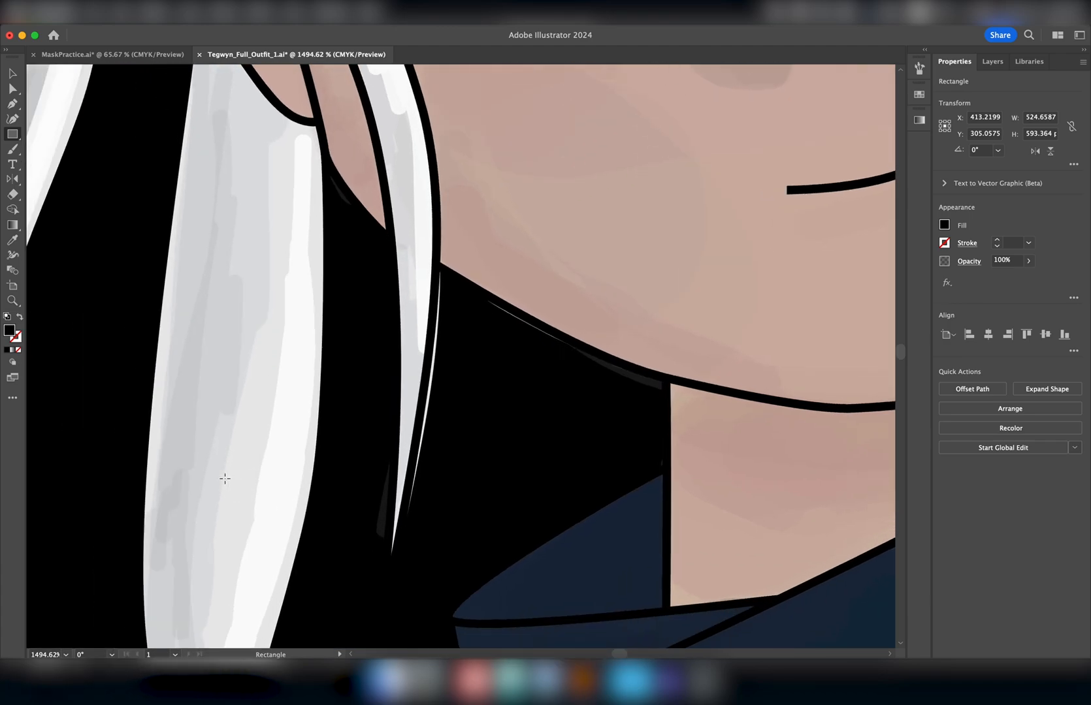
scroll(221, 464, down, 5)
scroll(221, 464, left, 2)
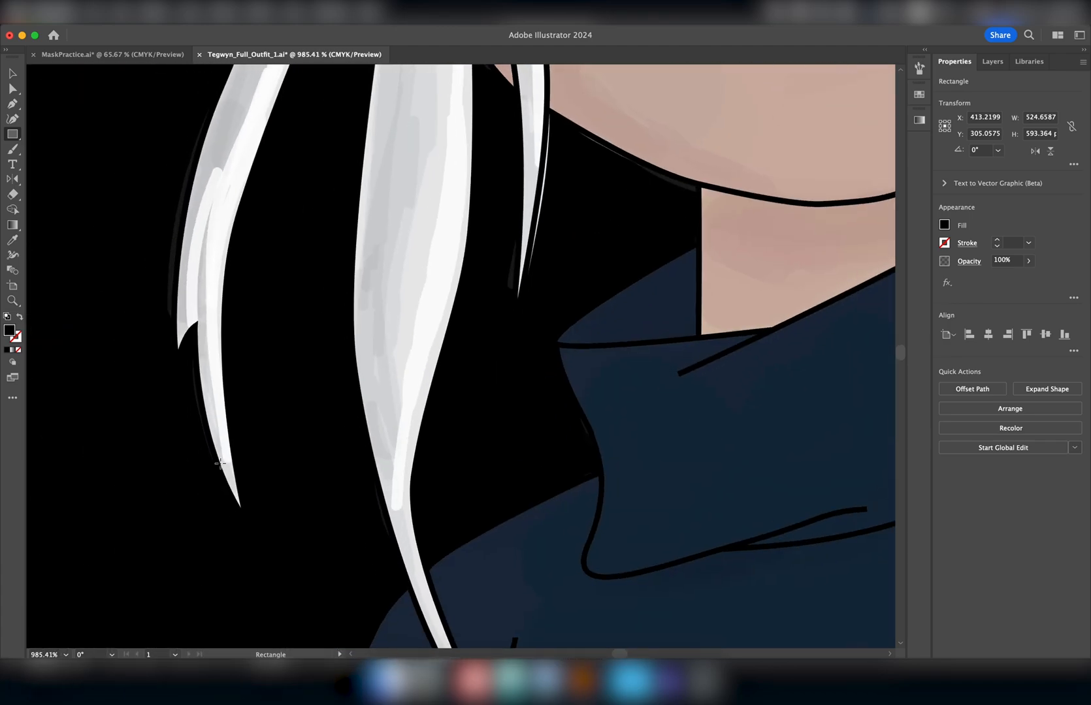
scroll(220, 464, up, 15)
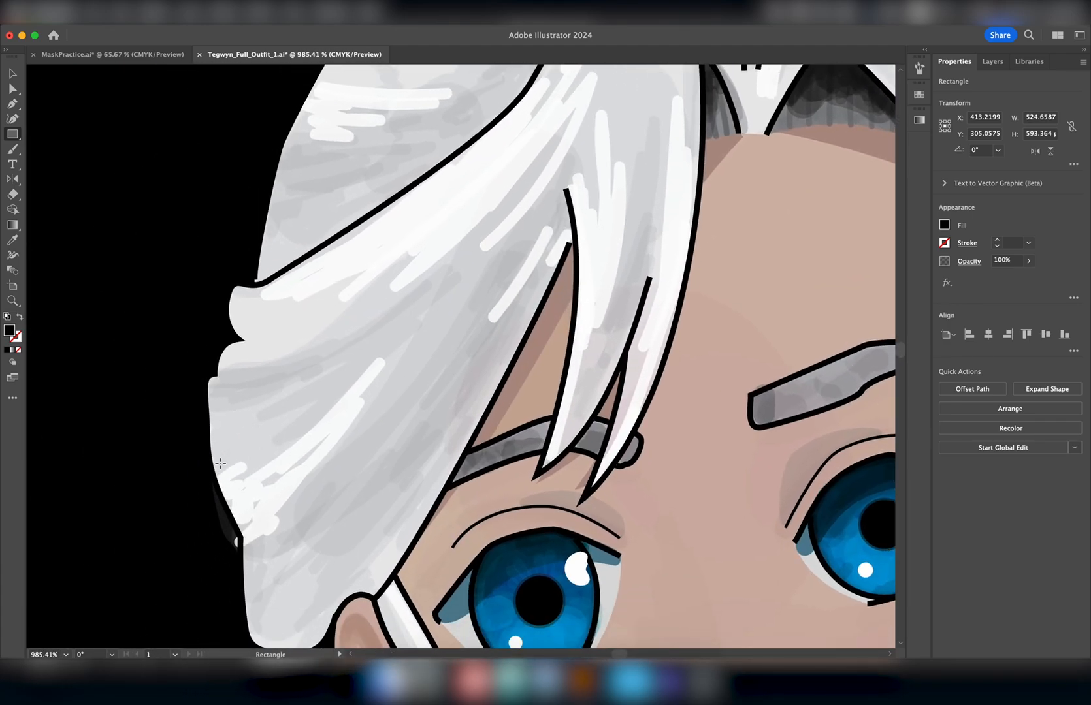
scroll(220, 463, up, 6)
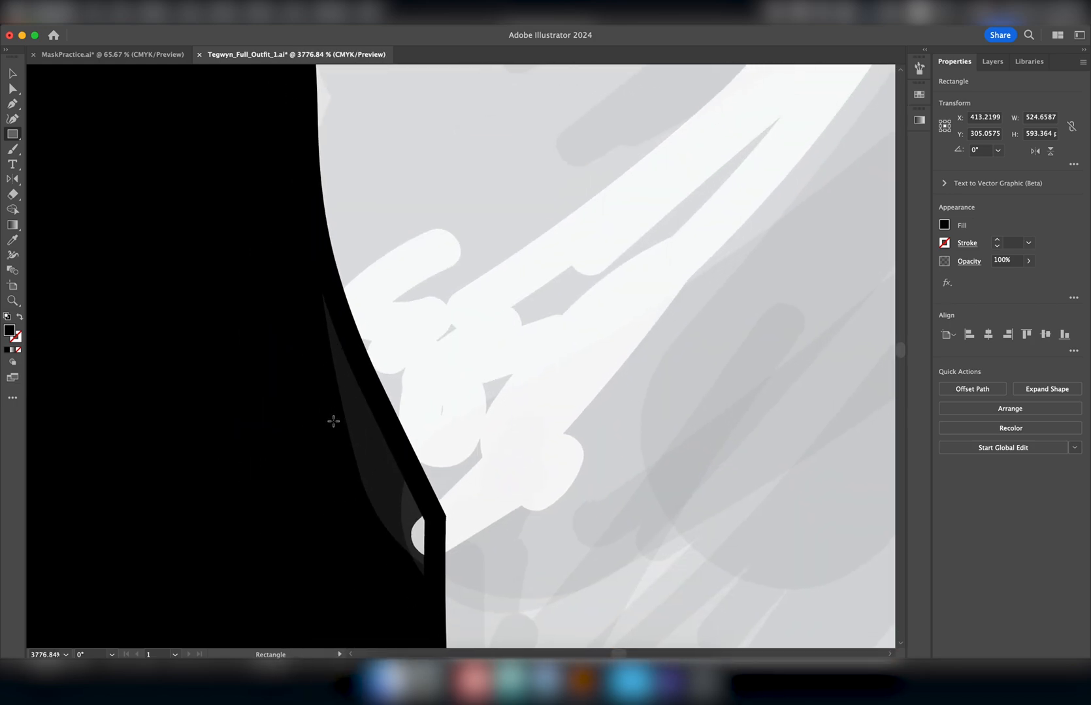
scroll(351, 409, down, 15)
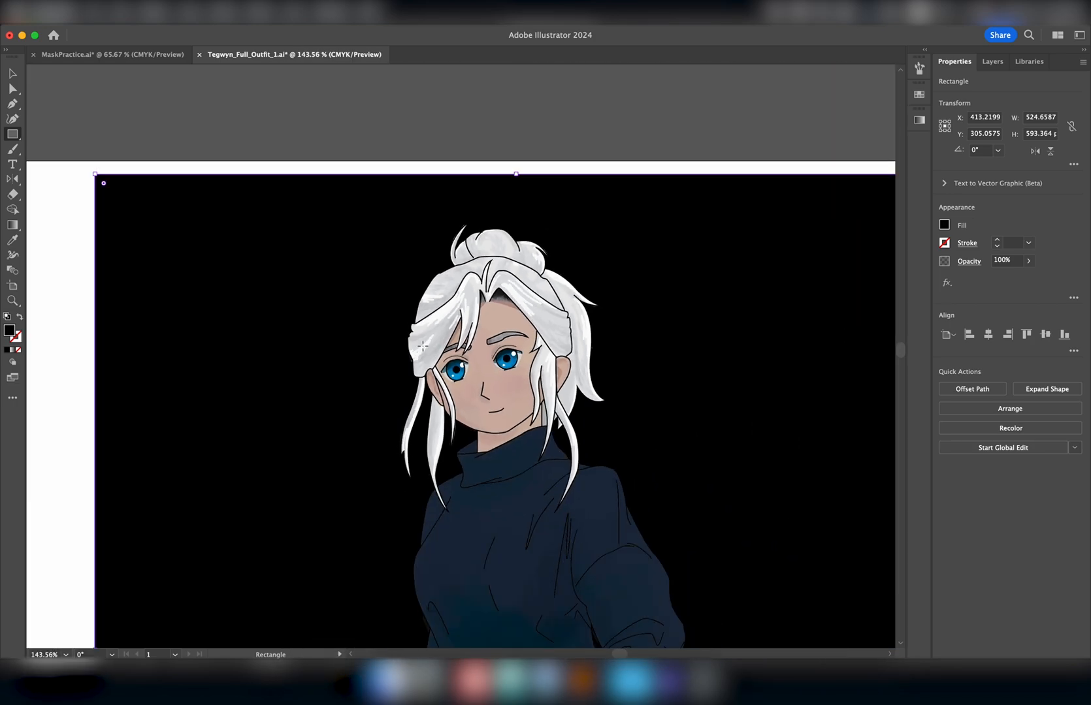
scroll(421, 346, up, 2)
scroll(422, 345, down, 4)
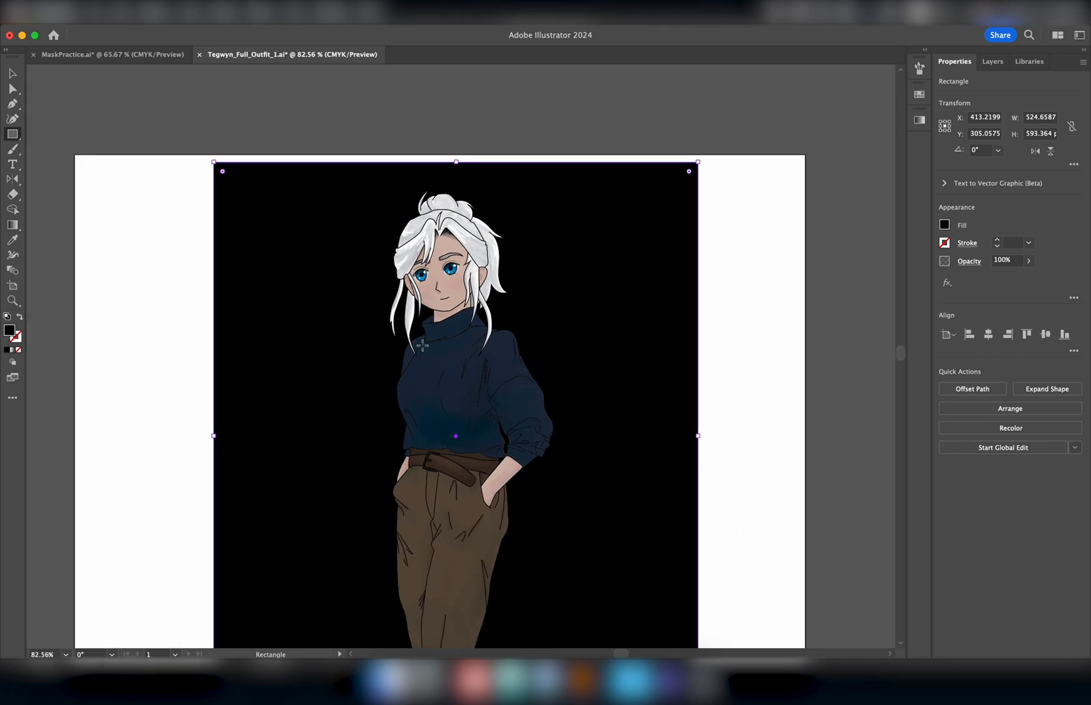
Step: Delete Layer 14 together with its black rectangle
click(992, 61)
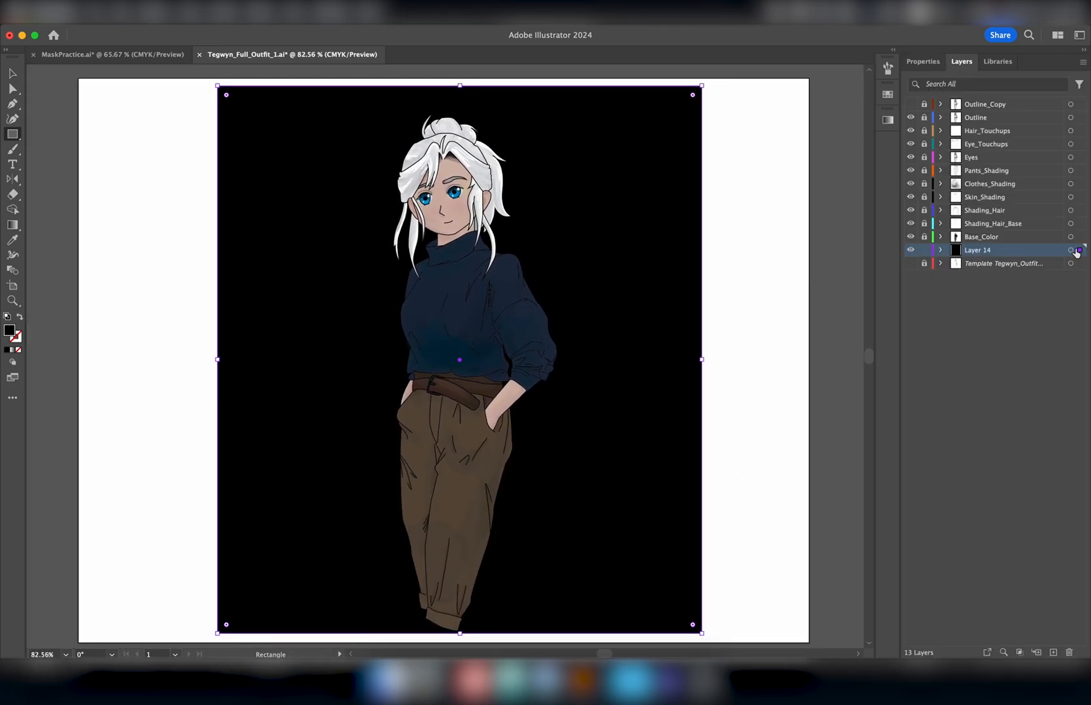
click(1071, 654)
click(657, 367)
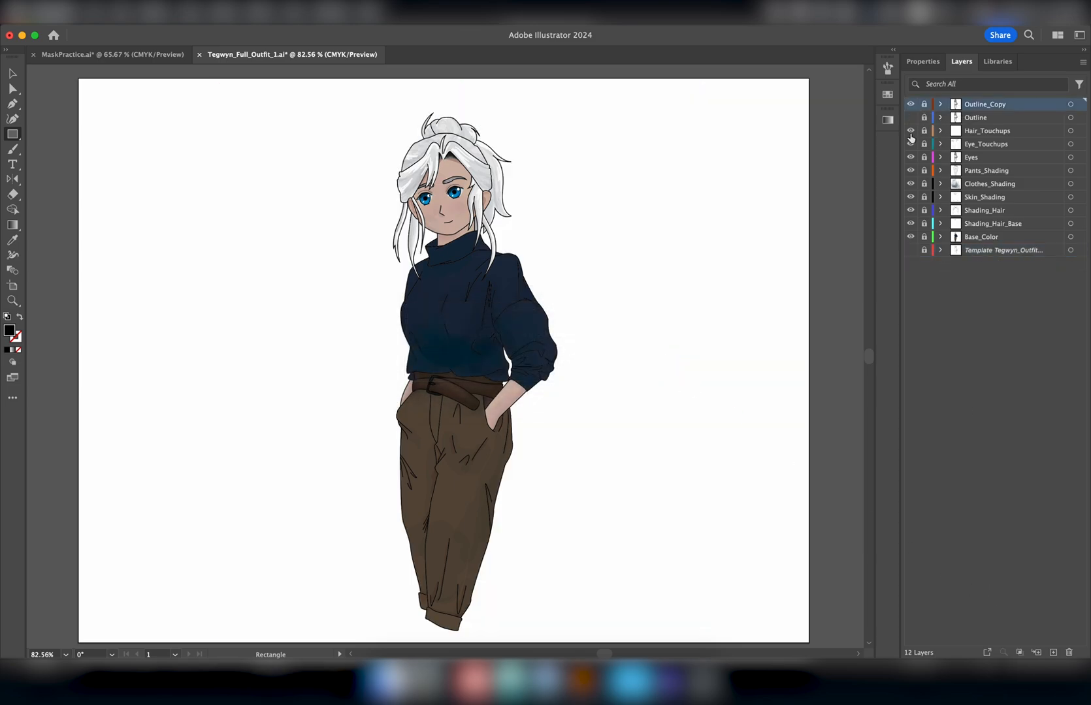
Step: Show the Outline_Copy layer and hide all other layers, from Outline down to Base_Color
click(911, 132)
click(910, 144)
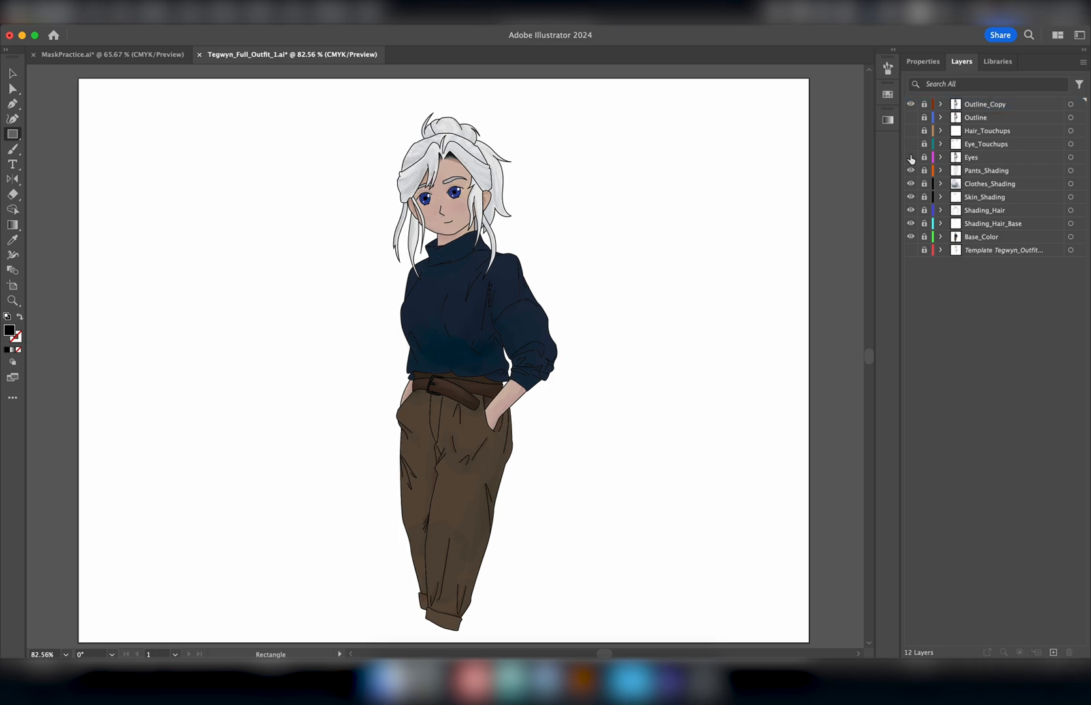
click(910, 171)
click(910, 184)
click(910, 197)
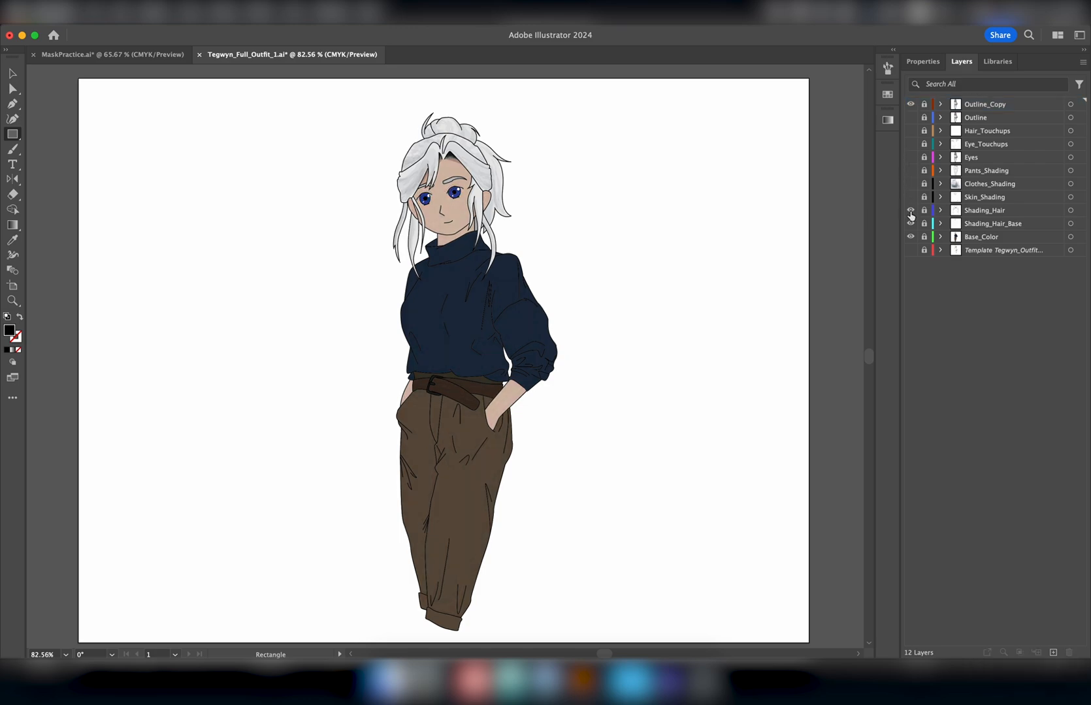
click(910, 210)
click(911, 237)
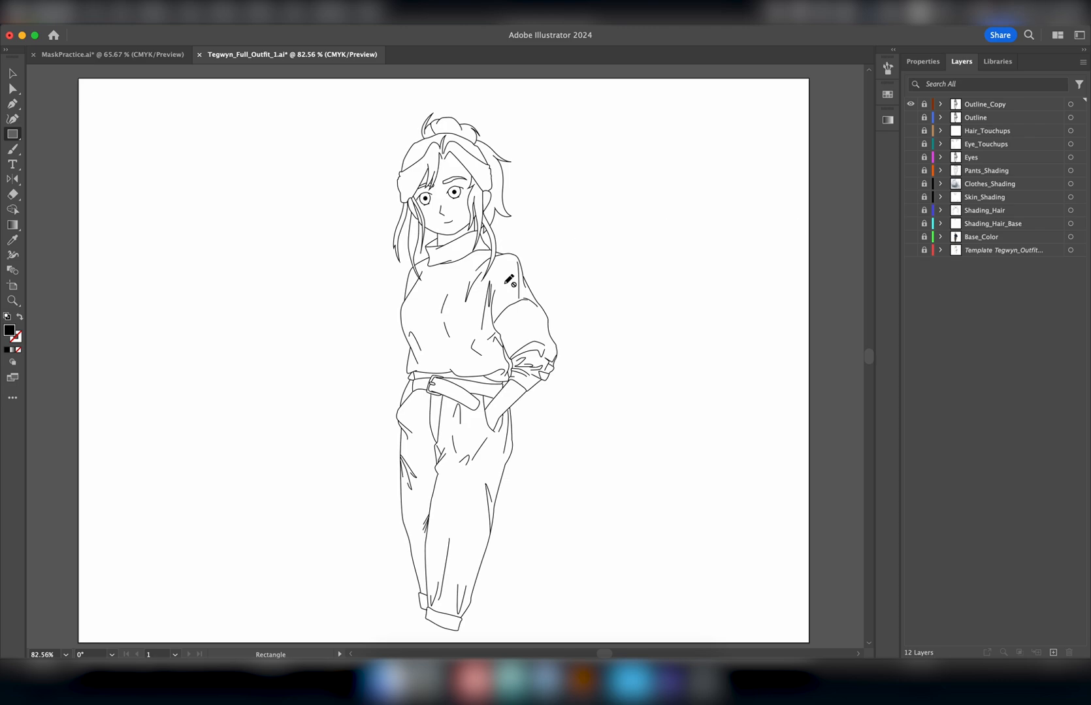
Step: Unlock Outline_Copy, copy all of its line art, and paste it onto Layer 4 of MaskPractice.ai
scroll(509, 281, left, 4)
scroll(510, 281, down, 2)
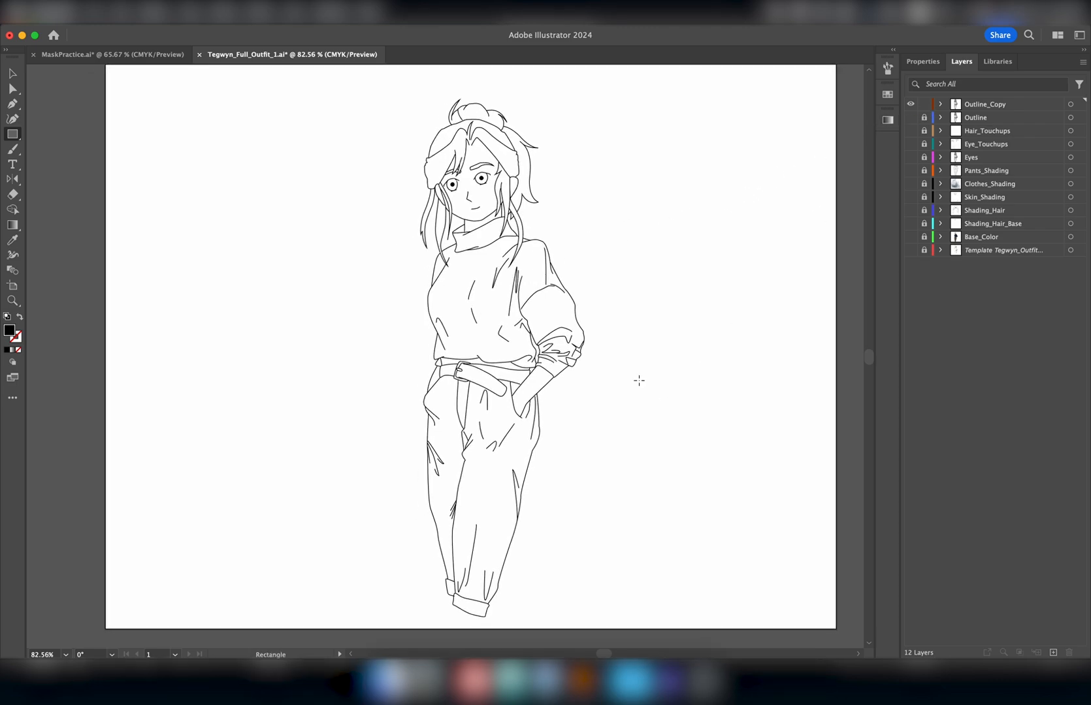
key(super+a)
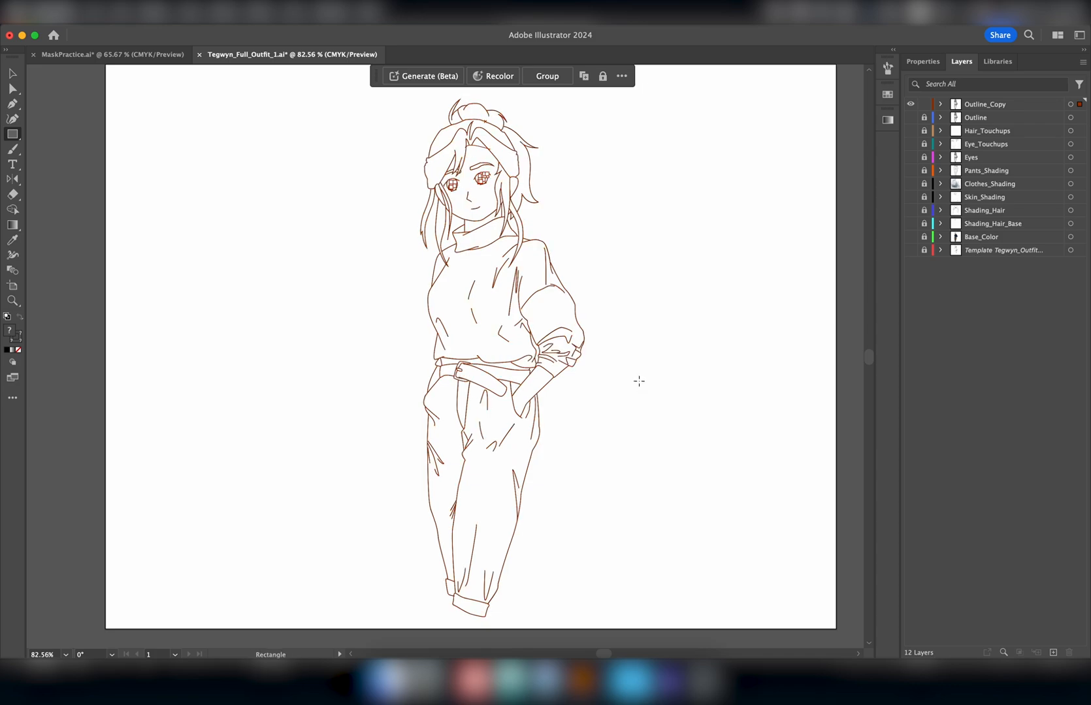
click(124, 54)
scroll(450, 324, right, 10)
scroll(450, 325, down, 4)
key(super+v)
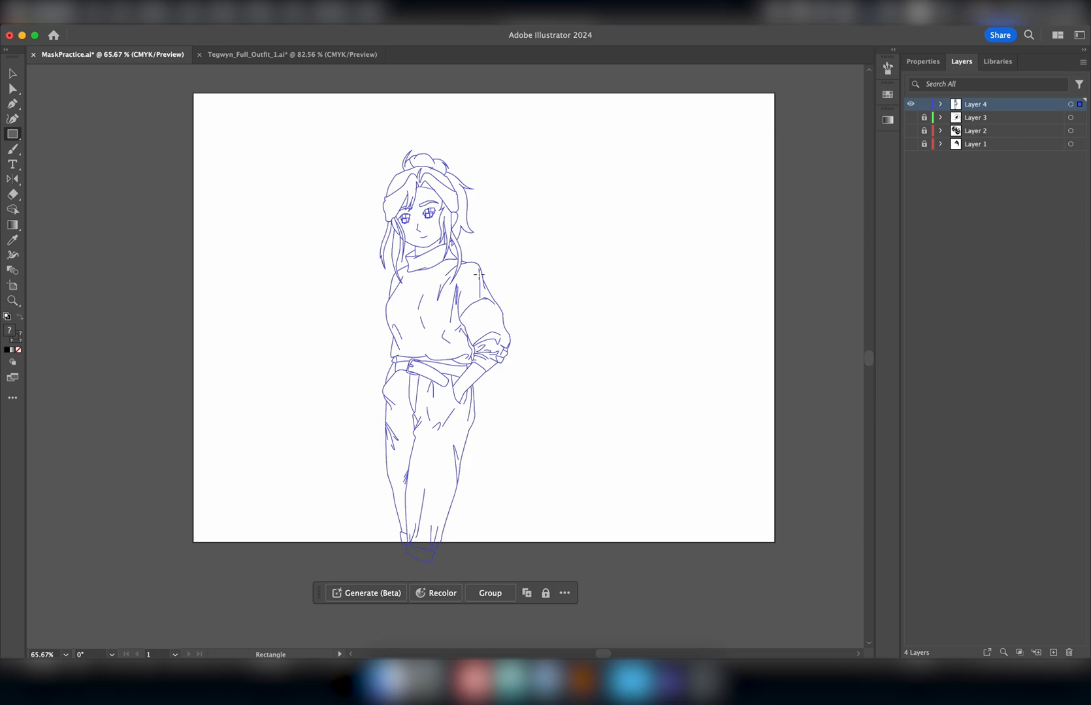
Step: Move the pasted character outline up so the whole figure fits within the artboard
key(v)
drag(463, 446, 510, 405)
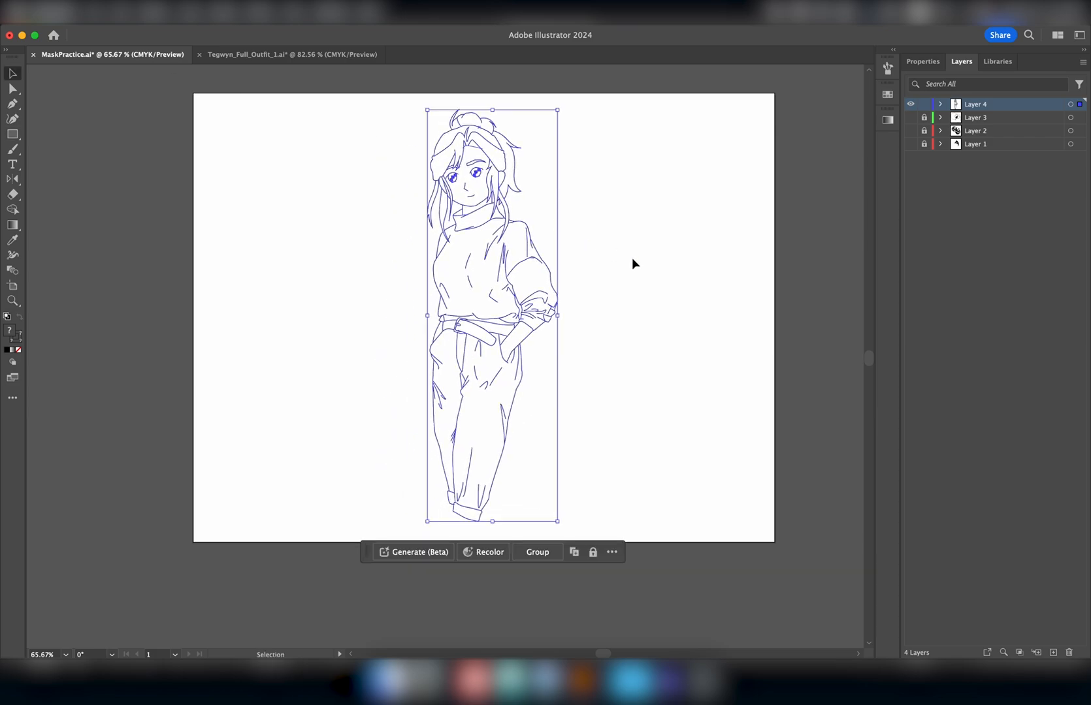
scroll(629, 259, left, 3)
scroll(628, 259, up, 1)
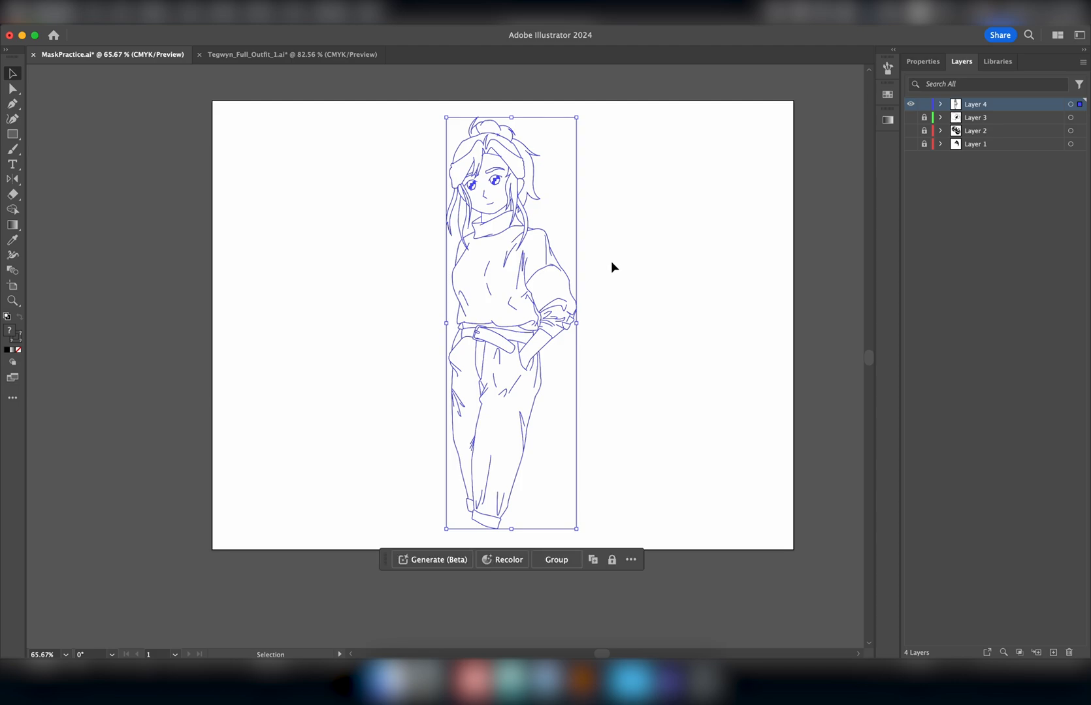
scroll(611, 260, up, 4)
scroll(611, 261, left, 1)
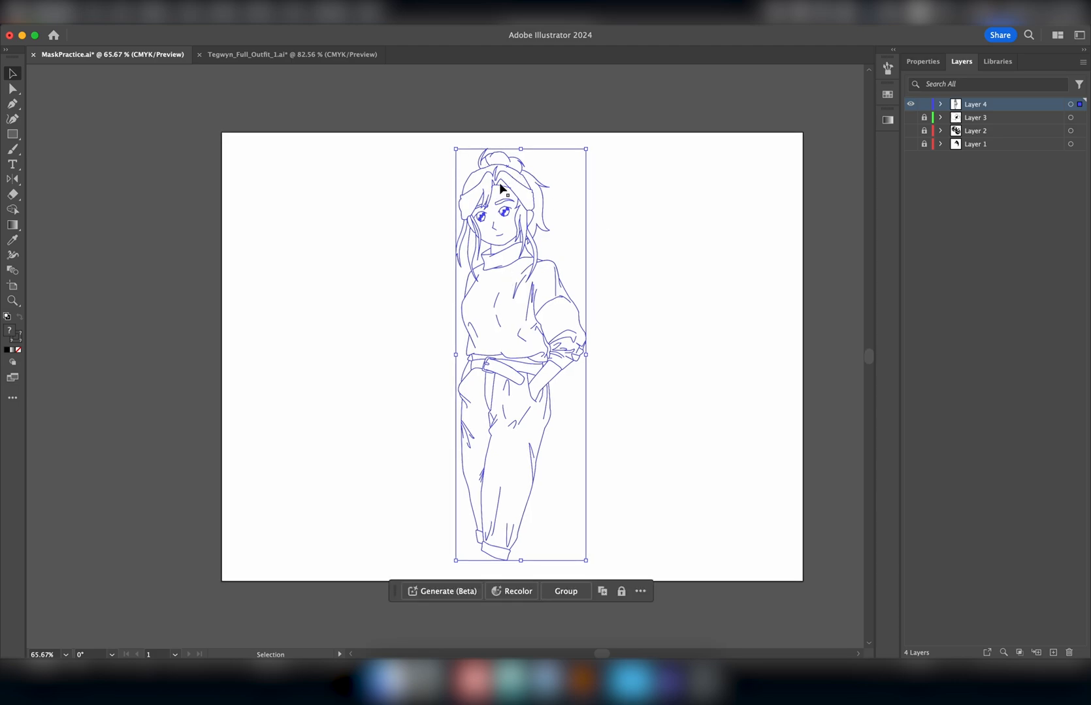
Step: Use Shape Builder to join the crown hair into one region and the two halves of the front hair into another
scroll(491, 189, up, 5)
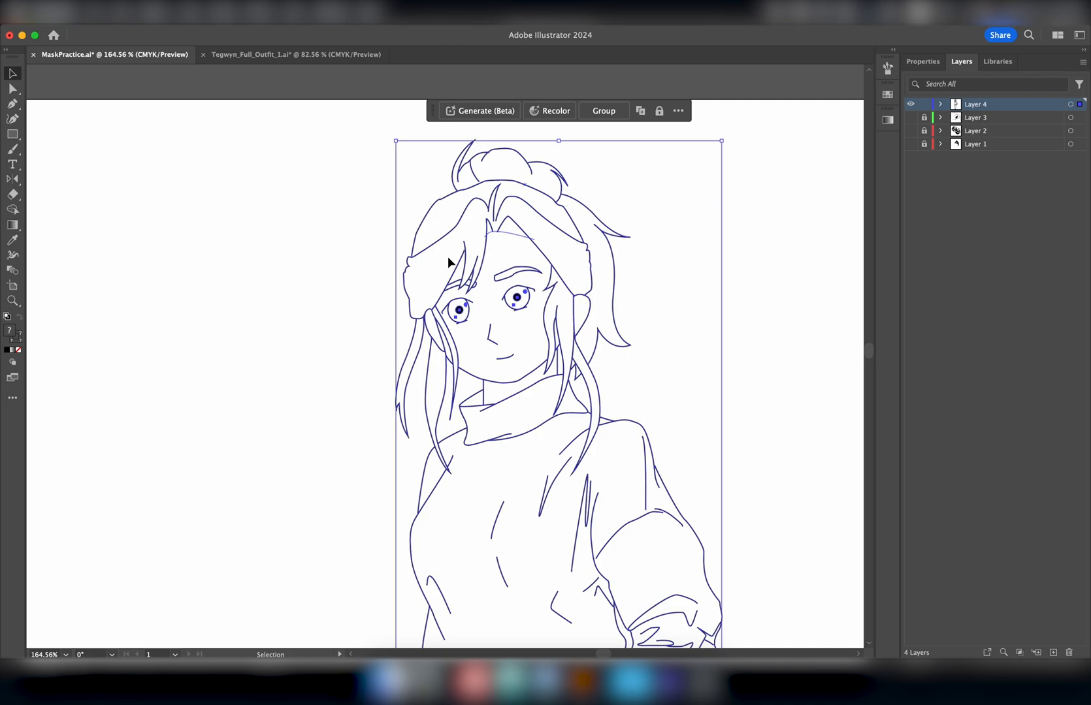
scroll(448, 262, up, 4)
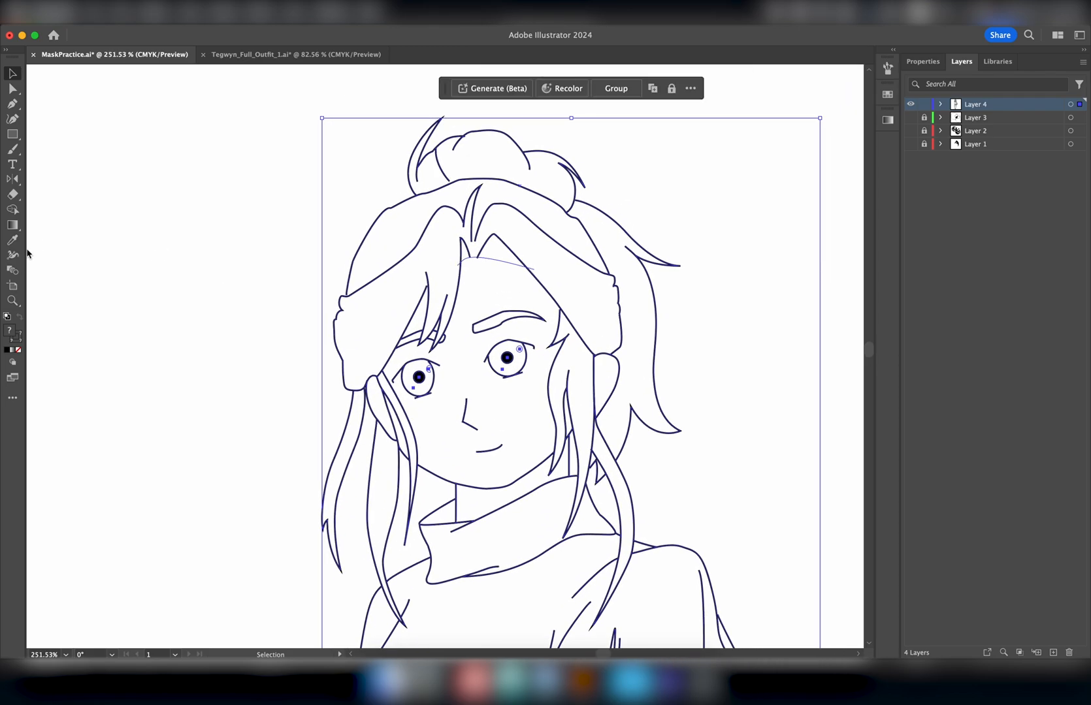
key(shift+m)
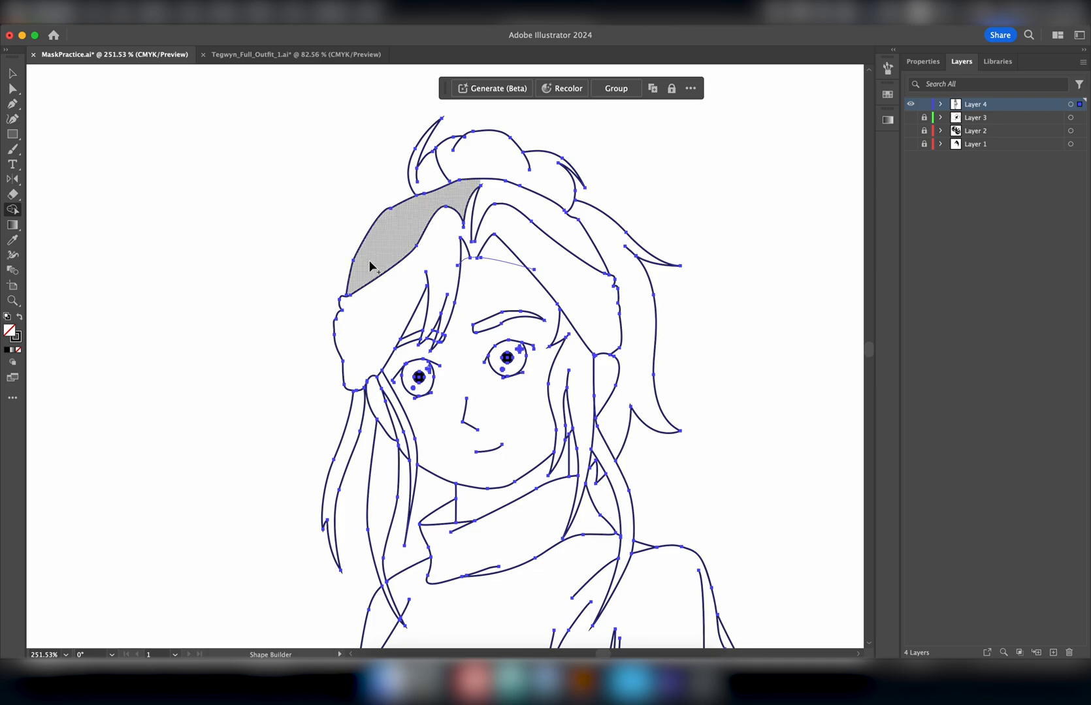
scroll(457, 196, up, 8)
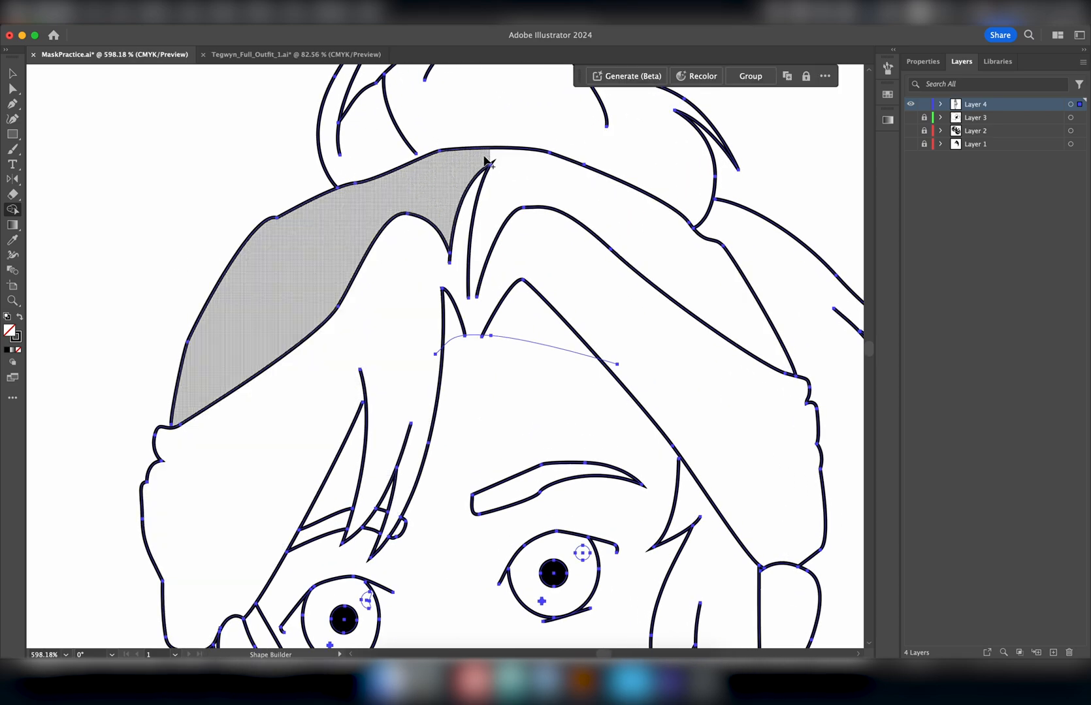
drag(481, 158, 508, 163)
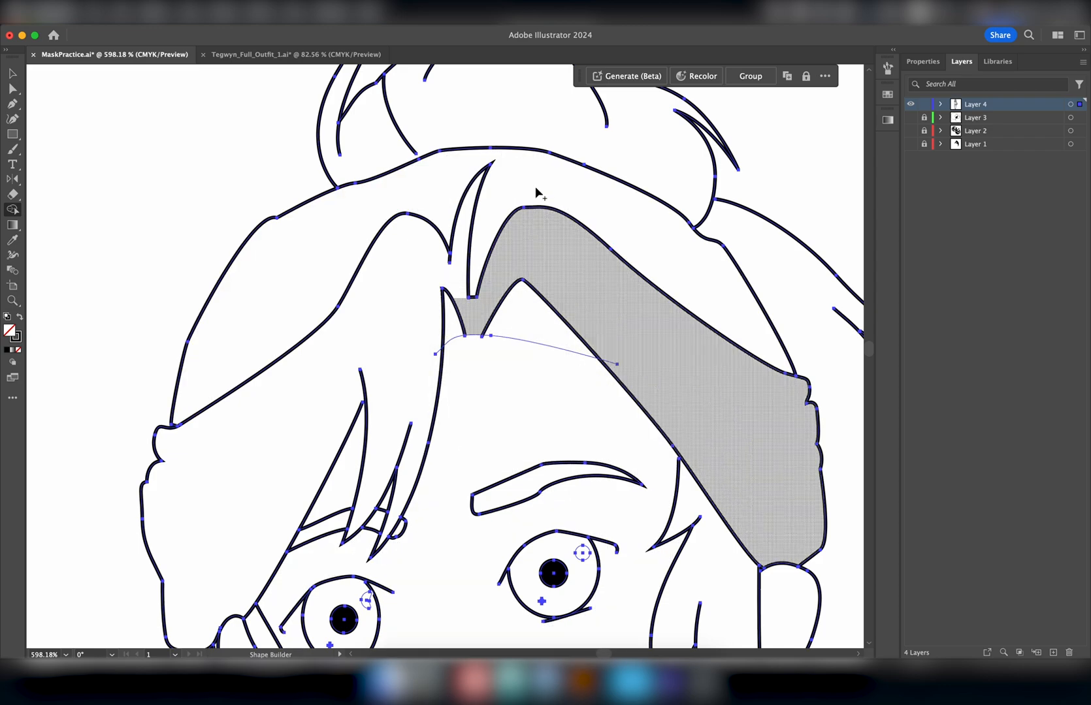
scroll(540, 267, down, 3)
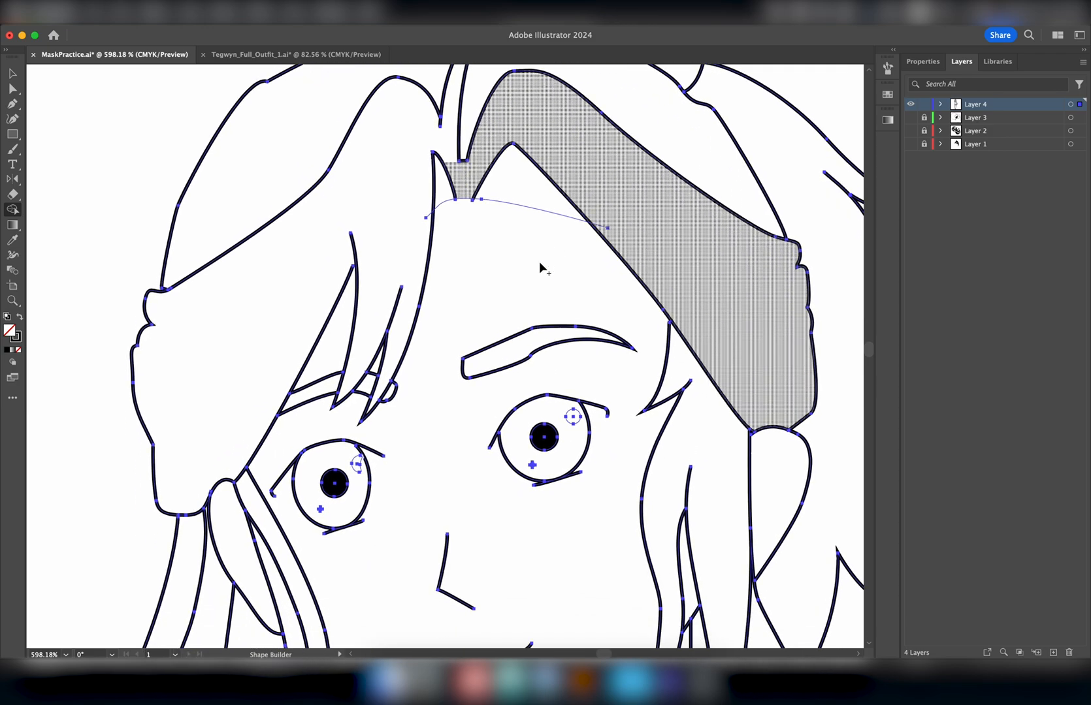
mouse_move(507, 136)
mouse_down()
mouse_move(491, 157)
mouse_move(447, 156)
mouse_up()
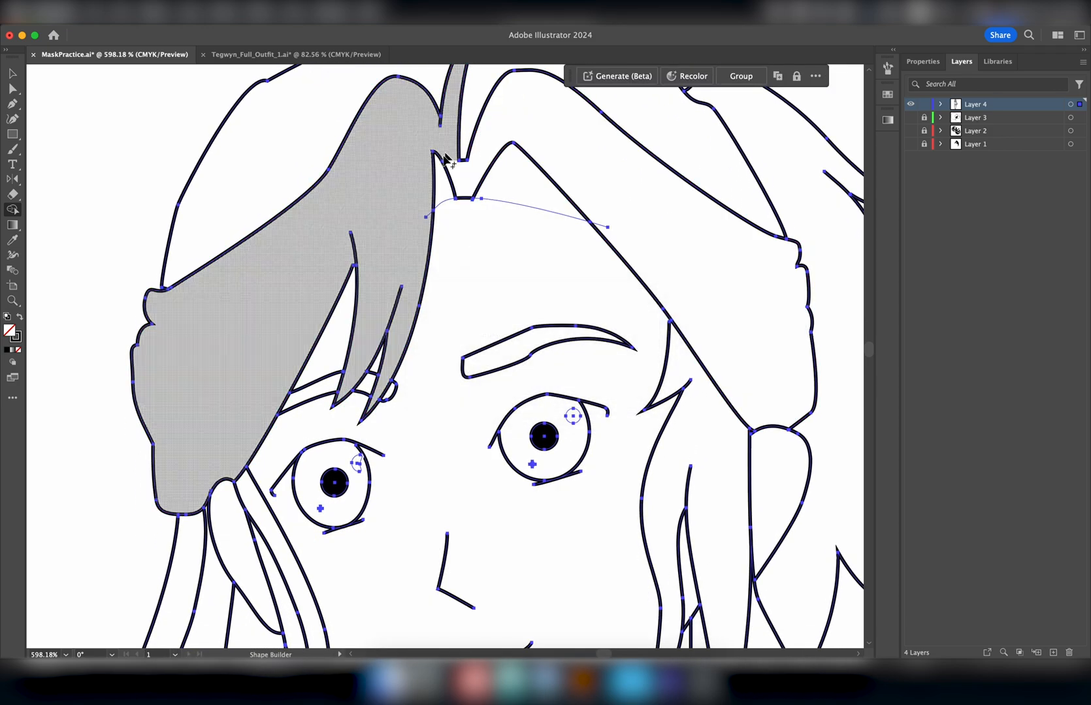
Step: Create Shape Builder regions for the loose hair strands hanging on both sides of the face
scroll(415, 229, down, 4)
scroll(416, 229, left, 2)
scroll(312, 267, down, 3)
scroll(312, 267, left, 1)
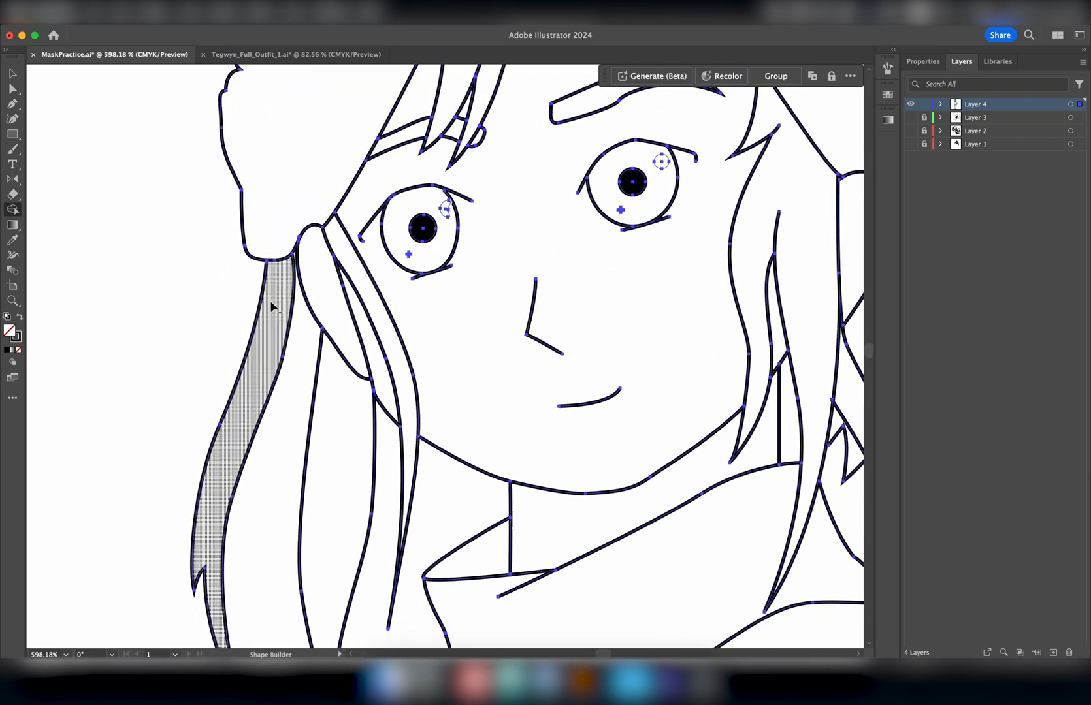
scroll(361, 363, down, 3)
scroll(610, 227, up, 3)
scroll(609, 226, right, 4)
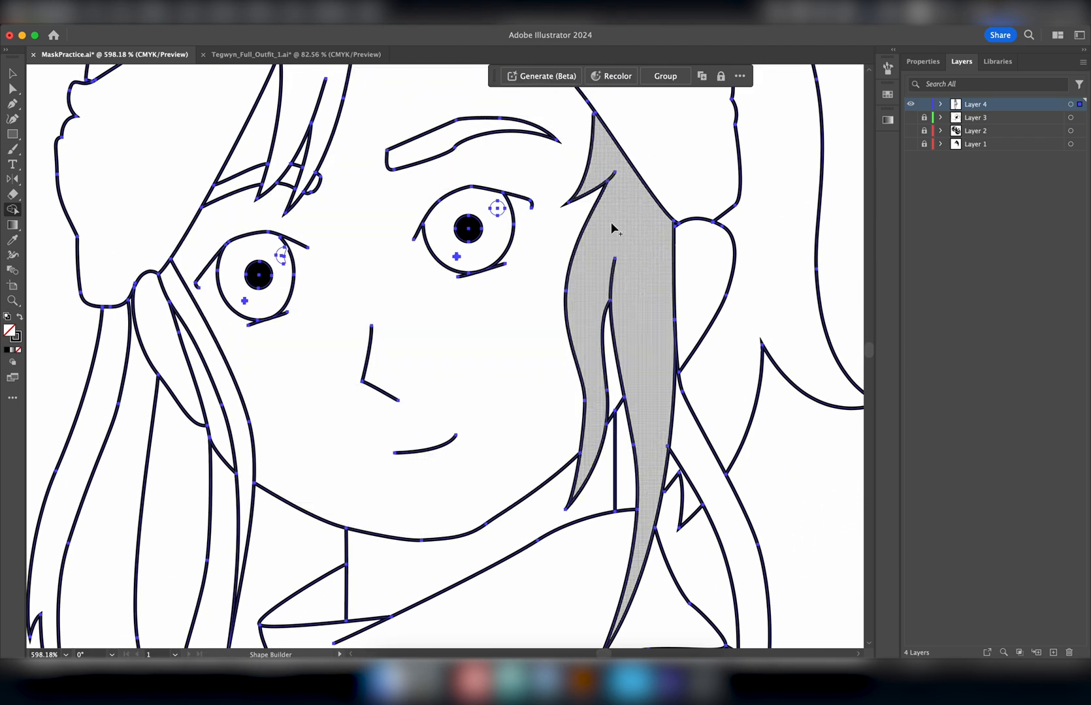
scroll(616, 227, right, 3)
scroll(616, 226, down, 1)
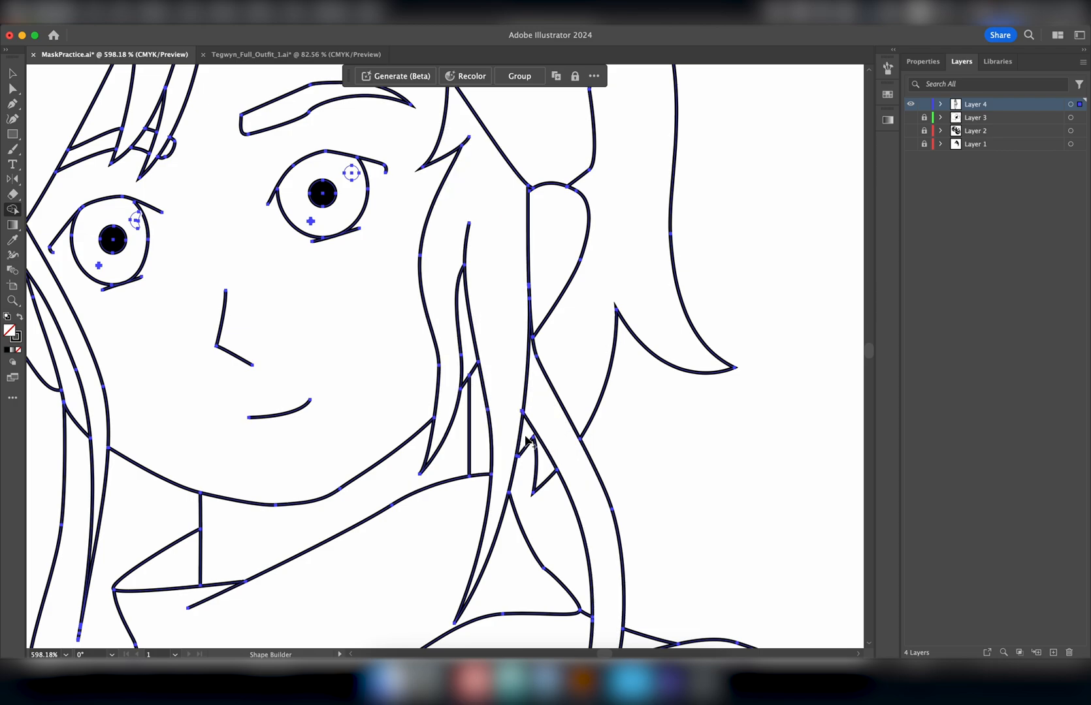
Step: Create Shape Builder regions for the hair bun and ponytail, and deselect the line art
scroll(596, 294, up, 5)
scroll(596, 291, up, 7)
scroll(561, 289, left, 2)
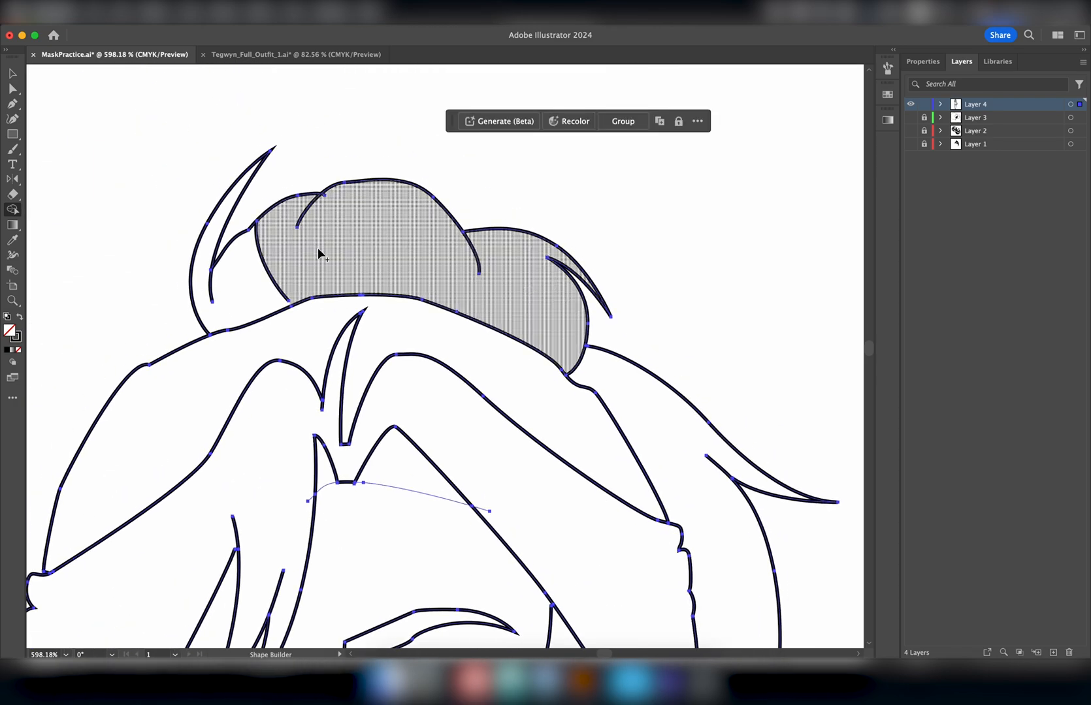
scroll(253, 290, down, 3)
scroll(254, 290, left, 3)
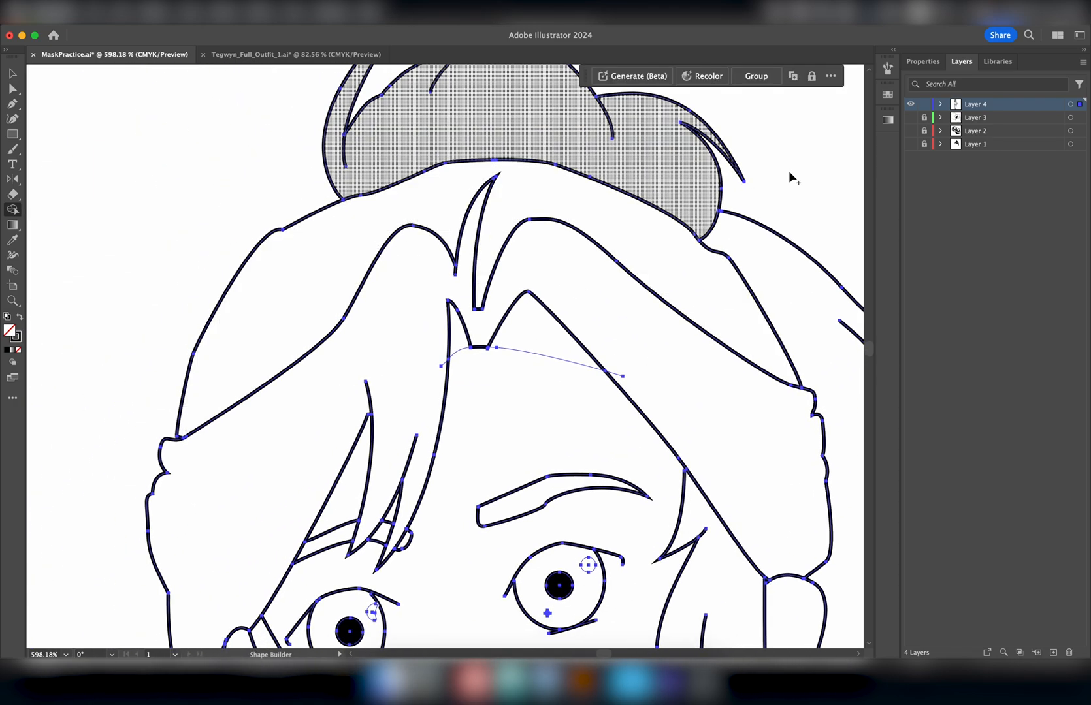
scroll(642, 261, down, 5)
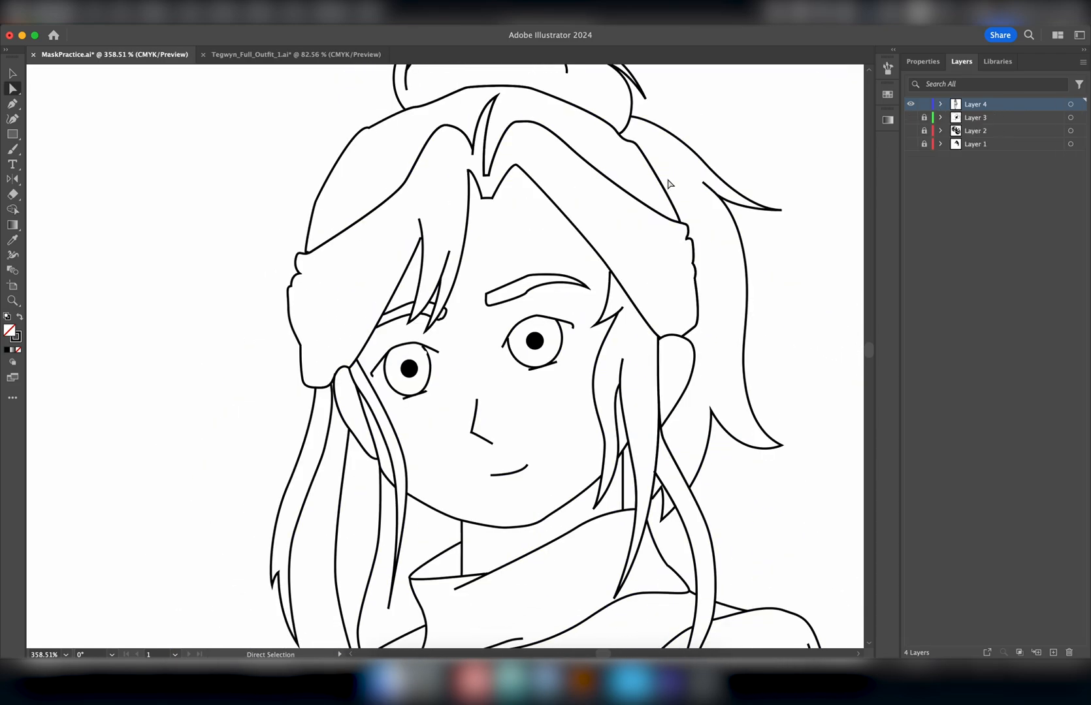
Step: Fill the front hair, crown, bun, ponytail and side strands together with the light grey C=0 M=0 Y=0 K=20 swatch
scroll(566, 283, up, 2)
scroll(566, 283, right, 1)
click(578, 250)
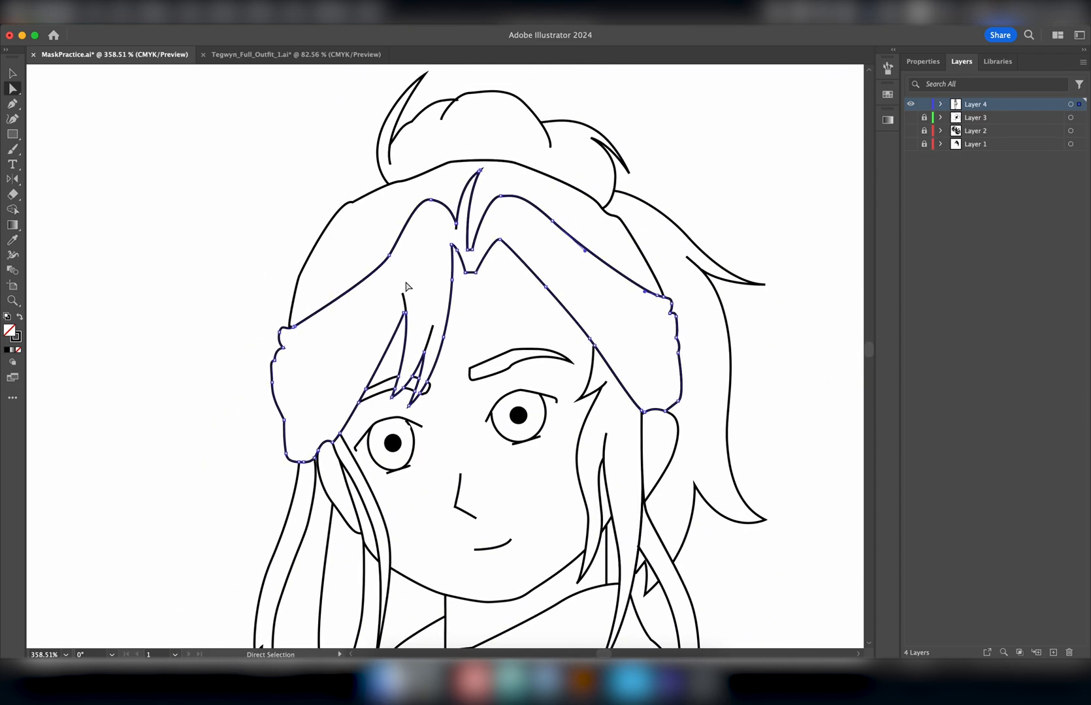
shift+click(358, 556)
shift+click(337, 555)
shift+click(295, 536)
shift+click(578, 465)
shift+click(651, 564)
shift+click(694, 516)
shift+click(578, 191)
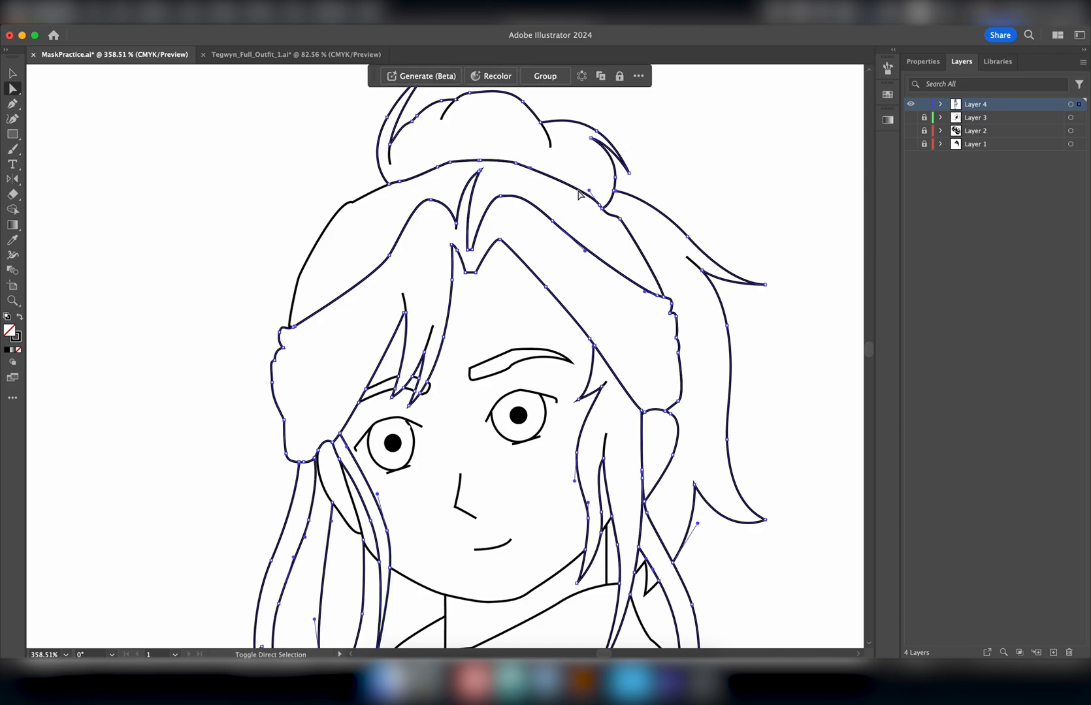
shift+click(382, 193)
click(922, 62)
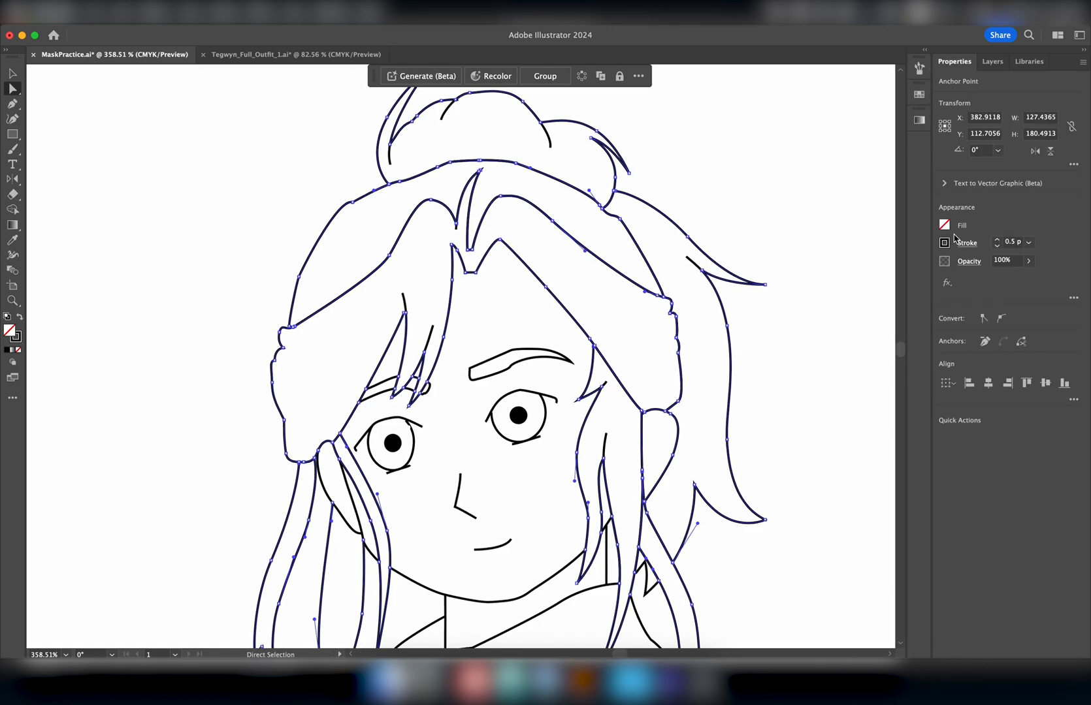
click(944, 225)
click(886, 307)
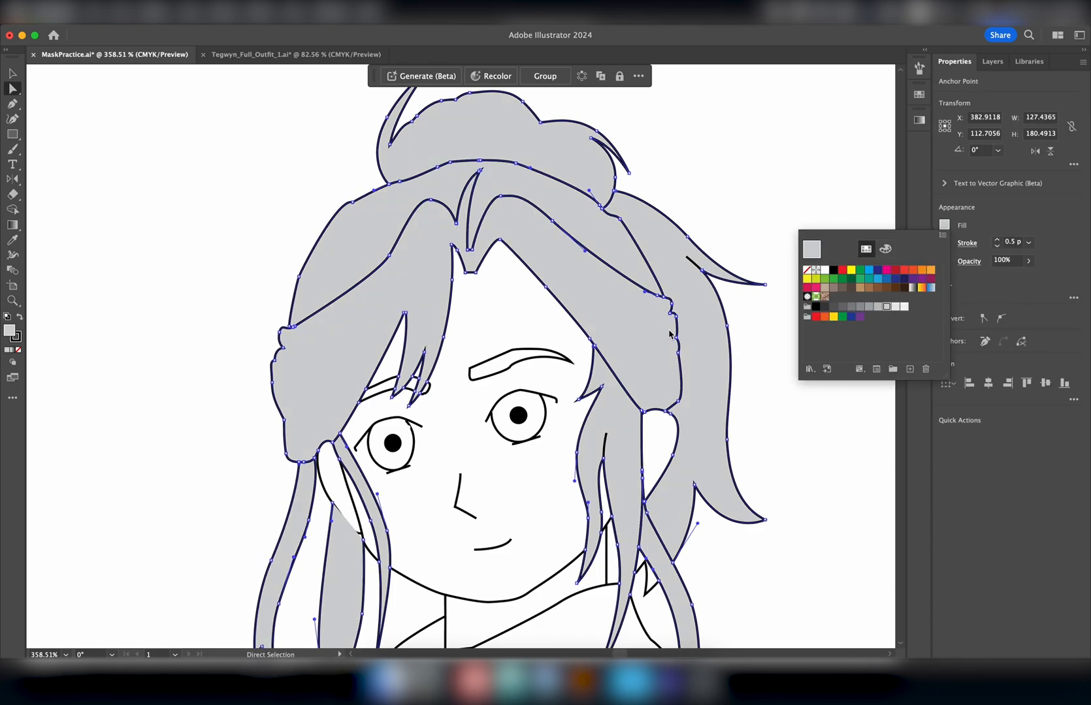
key(Escape)
Step: Fill the two unfilled hair gaps between the strands beside the neck with the C=0 M=0 Y=0 K=20 grey swatch
scroll(491, 347, down, 3)
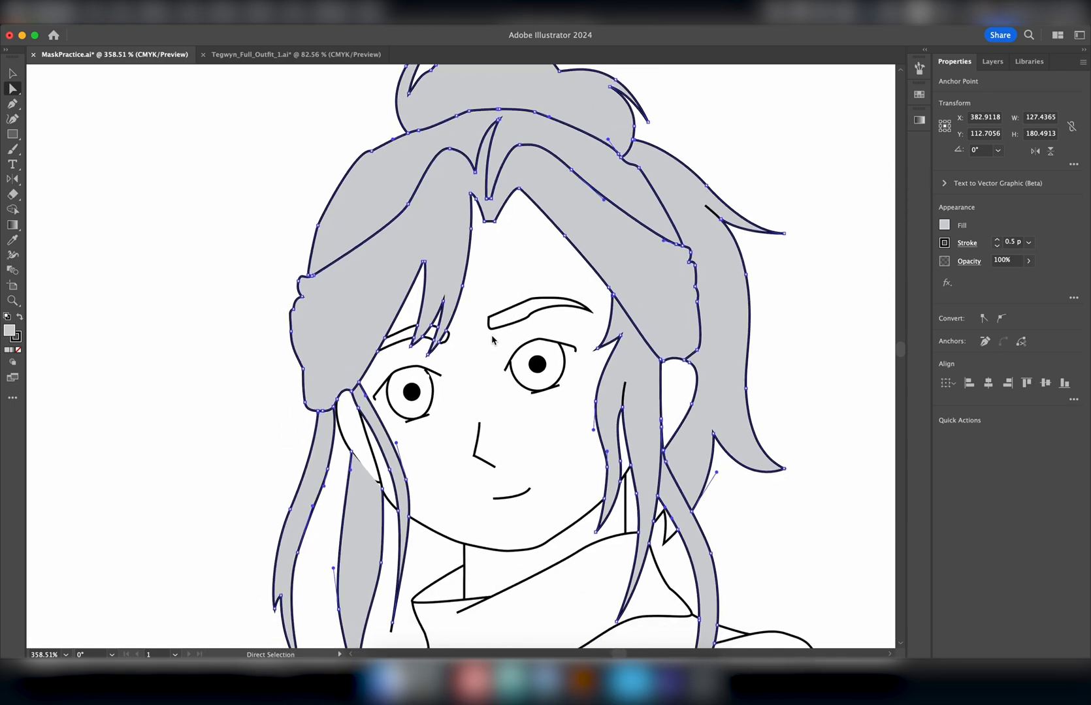
scroll(586, 439, down, 5)
scroll(586, 436, down, 1)
scroll(586, 436, up, 10)
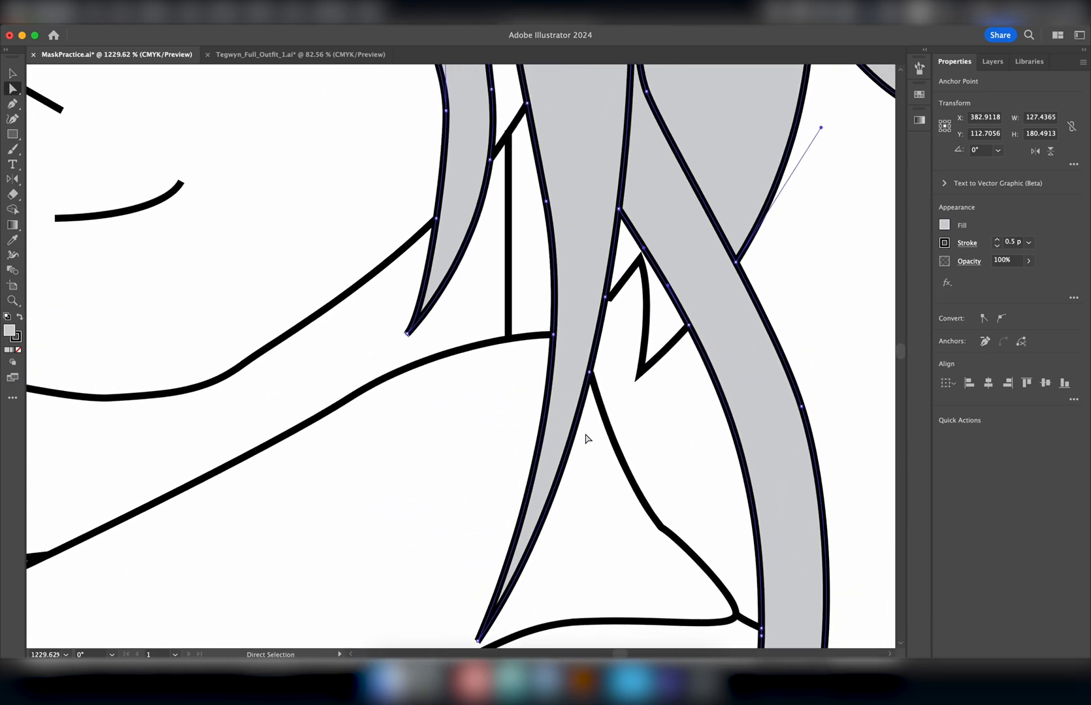
click(628, 276)
click(628, 279)
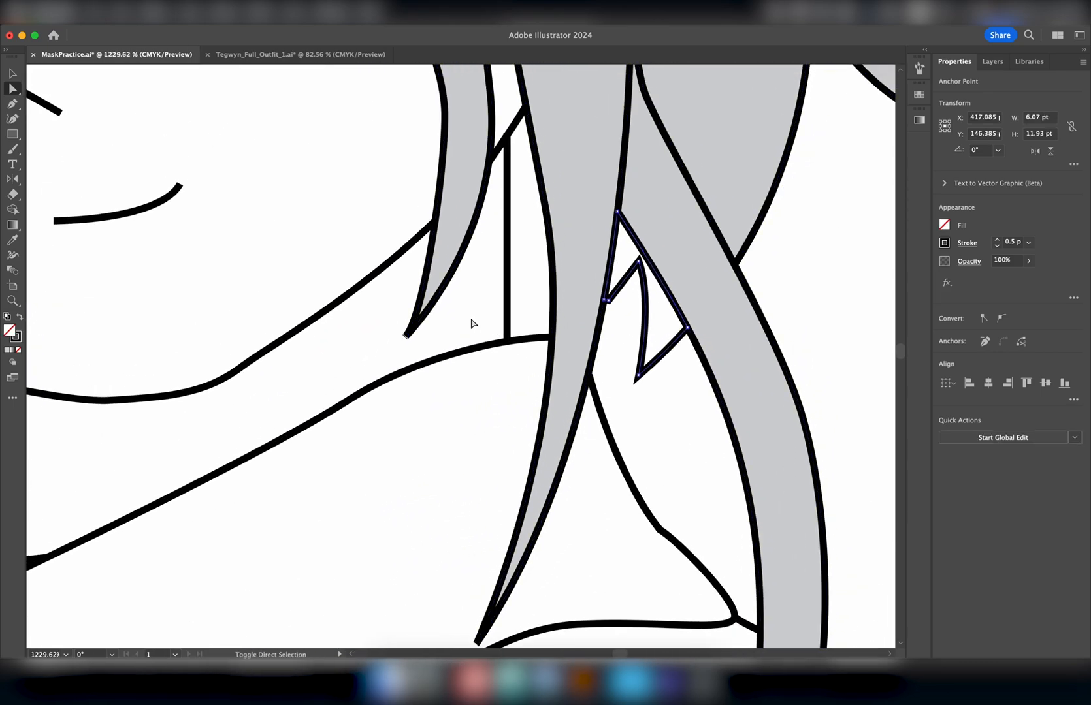
shift+click(510, 330)
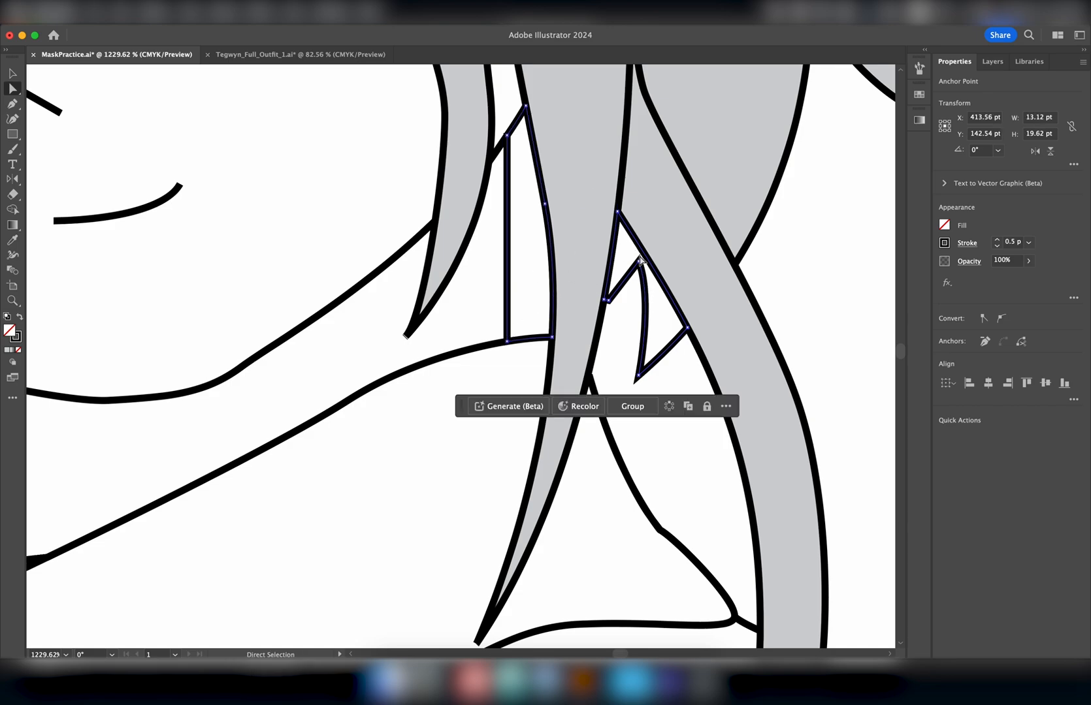
click(945, 225)
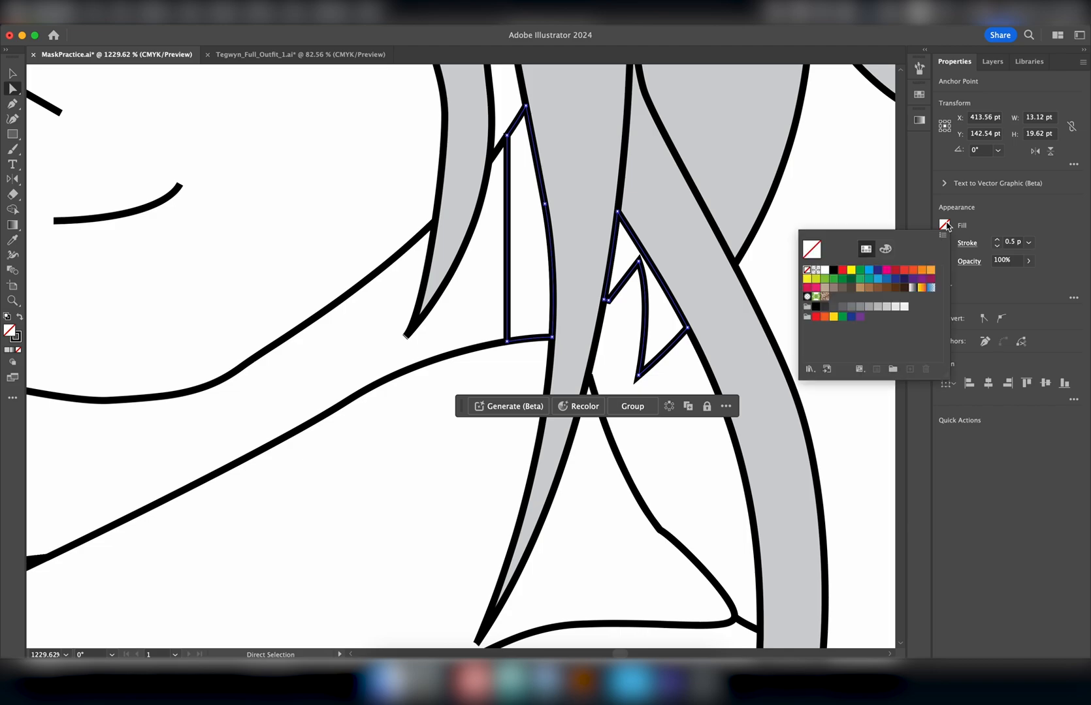
click(887, 310)
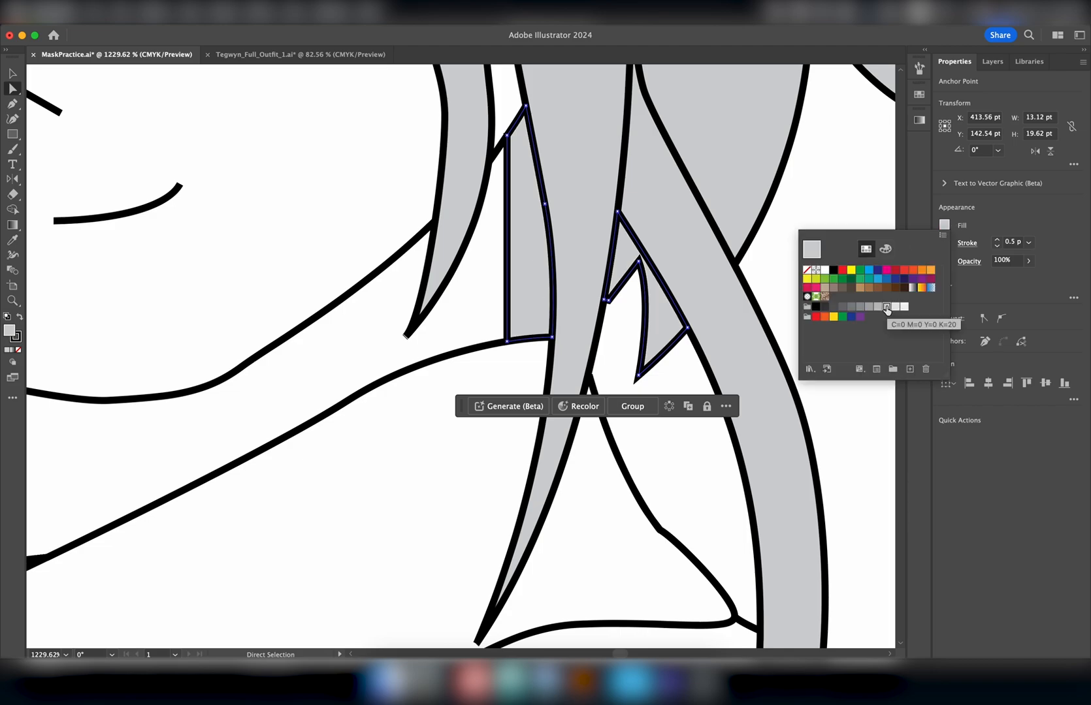
click(811, 273)
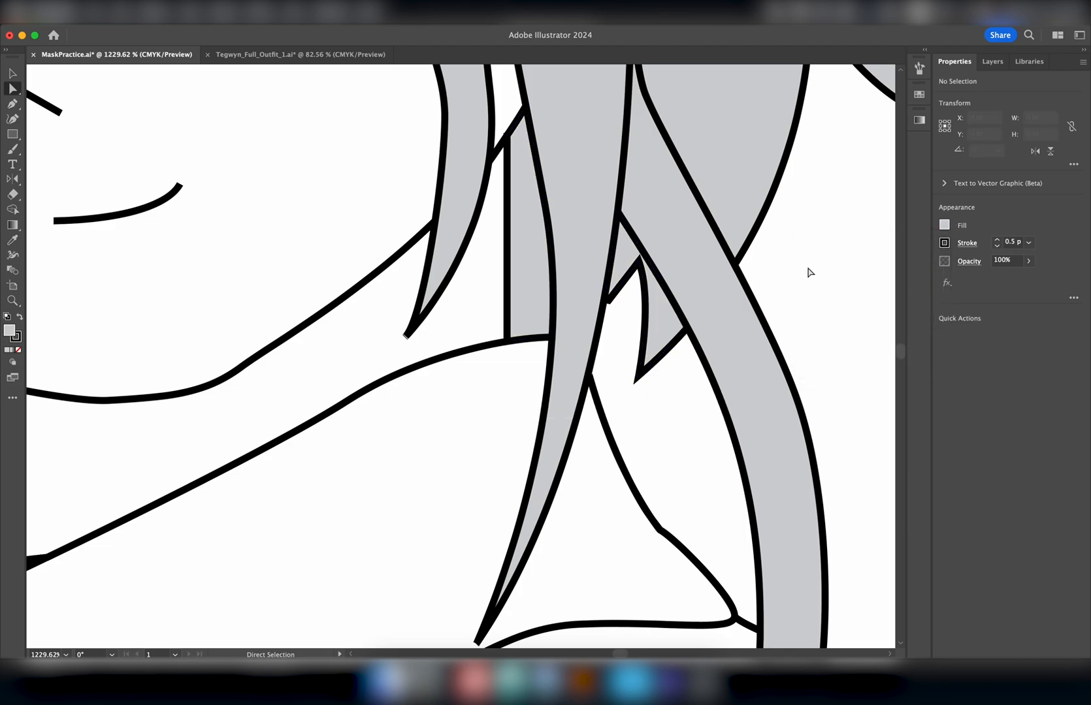
Step: Move the grey front hair shape away from the head and undo the move
scroll(811, 273, down, 5)
scroll(452, 324, up, 3)
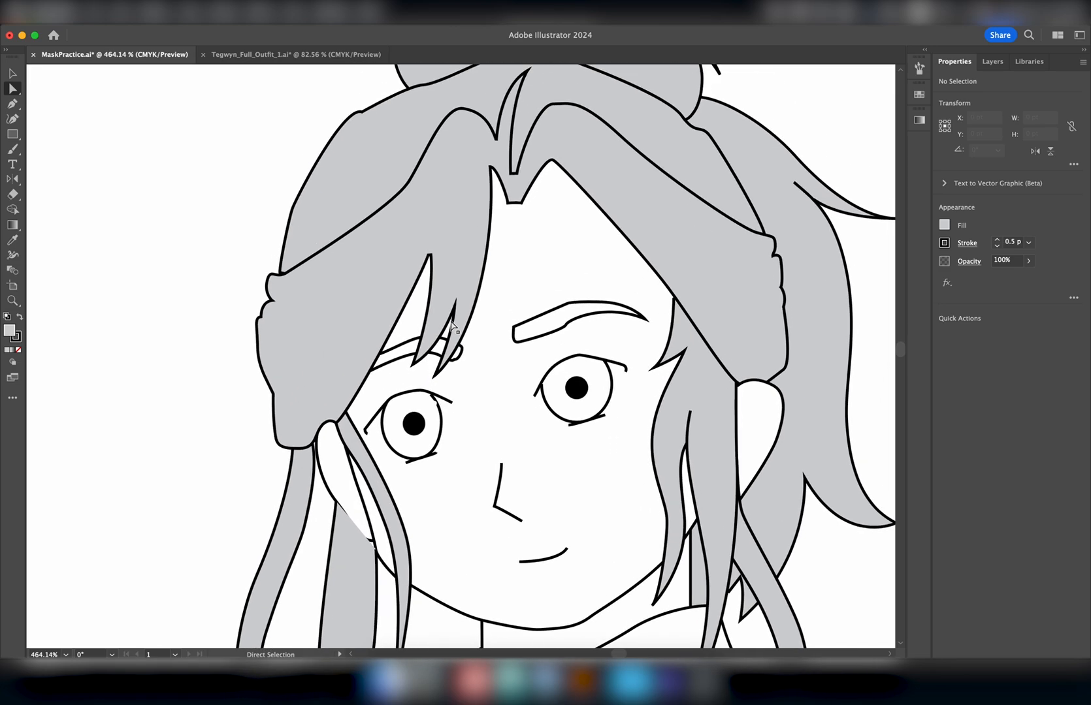
super+click(486, 263)
drag(487, 262, 236, 397)
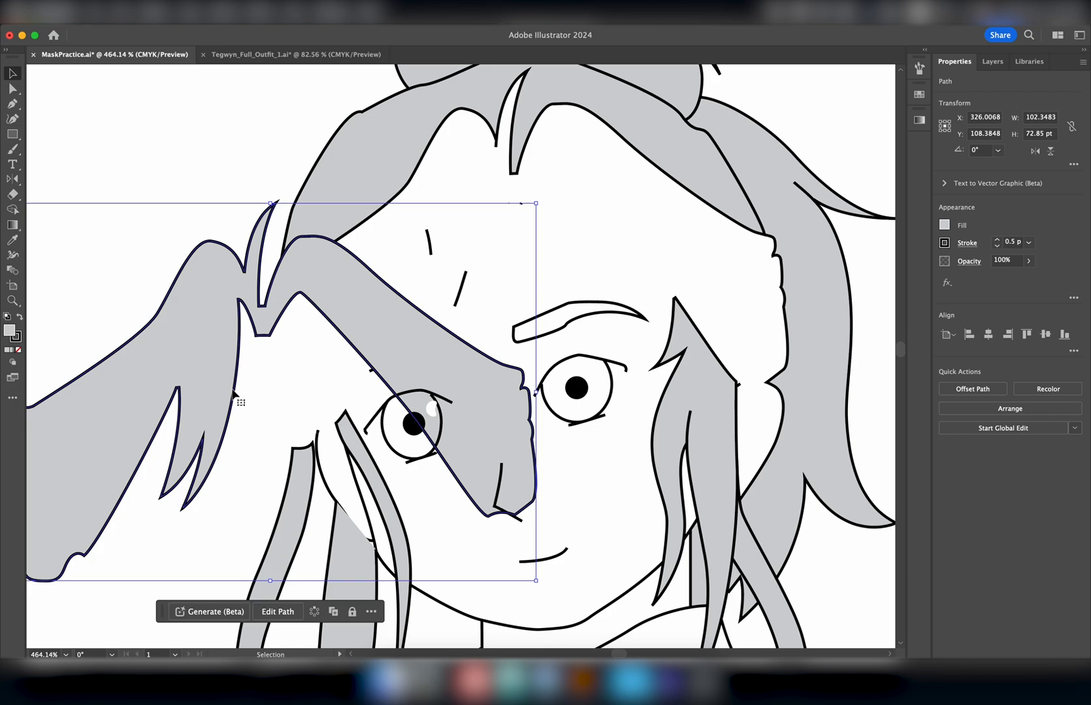
key(super+z)
Step: Turn on Draw Inside for the front hair shape and ready the Paintbrush with no fill
scroll(489, 368, up, 4)
scroll(489, 368, right, 3)
click(989, 63)
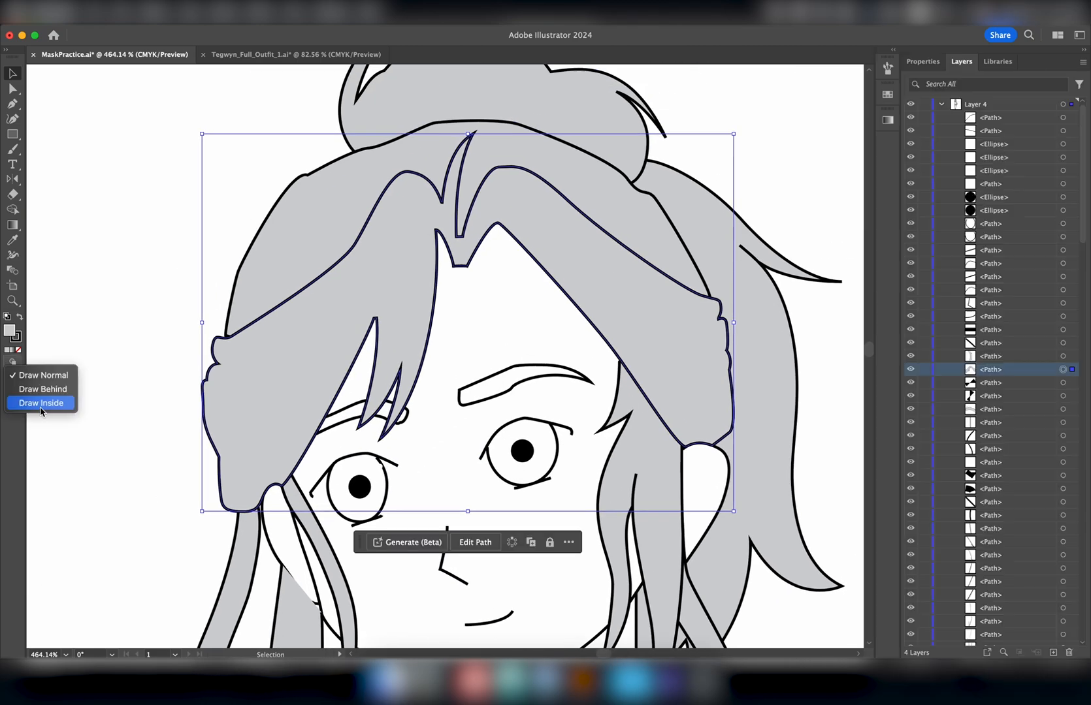
key(b)
key(slash)
Step: Shrink the 5 pt. Round brush and set its stroke opacity to 16%
key(bracketleft)
key(bracketleft)
key(bracketleft)
key(bracketleft)
key(bracketleft)
key(bracketleft)
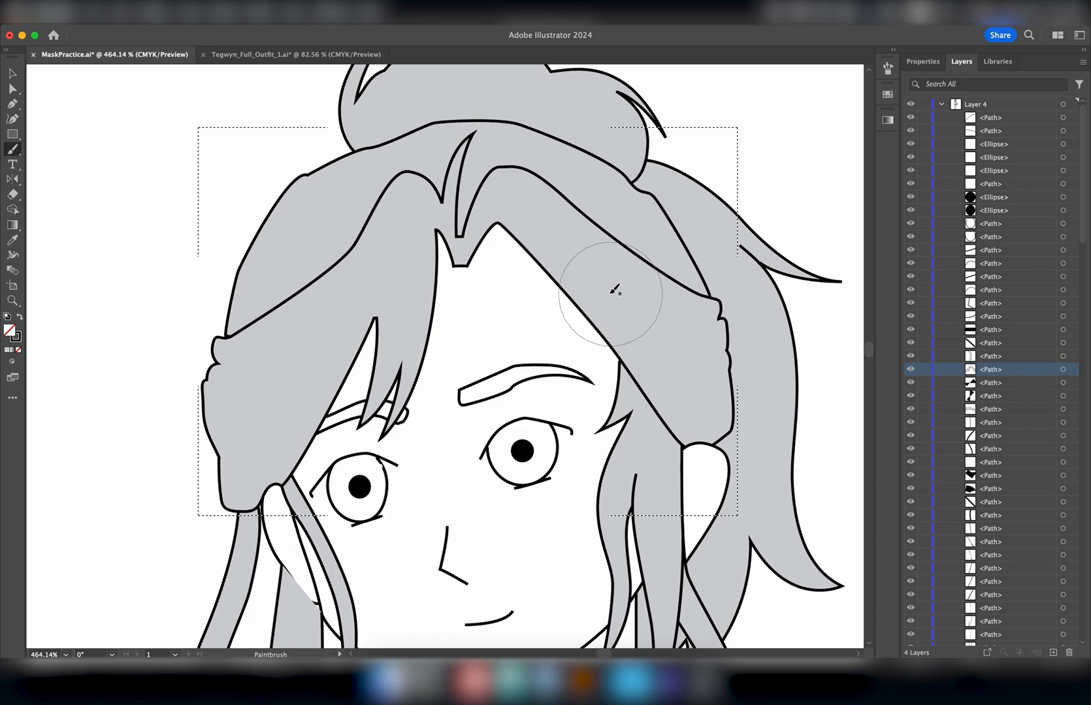
click(922, 64)
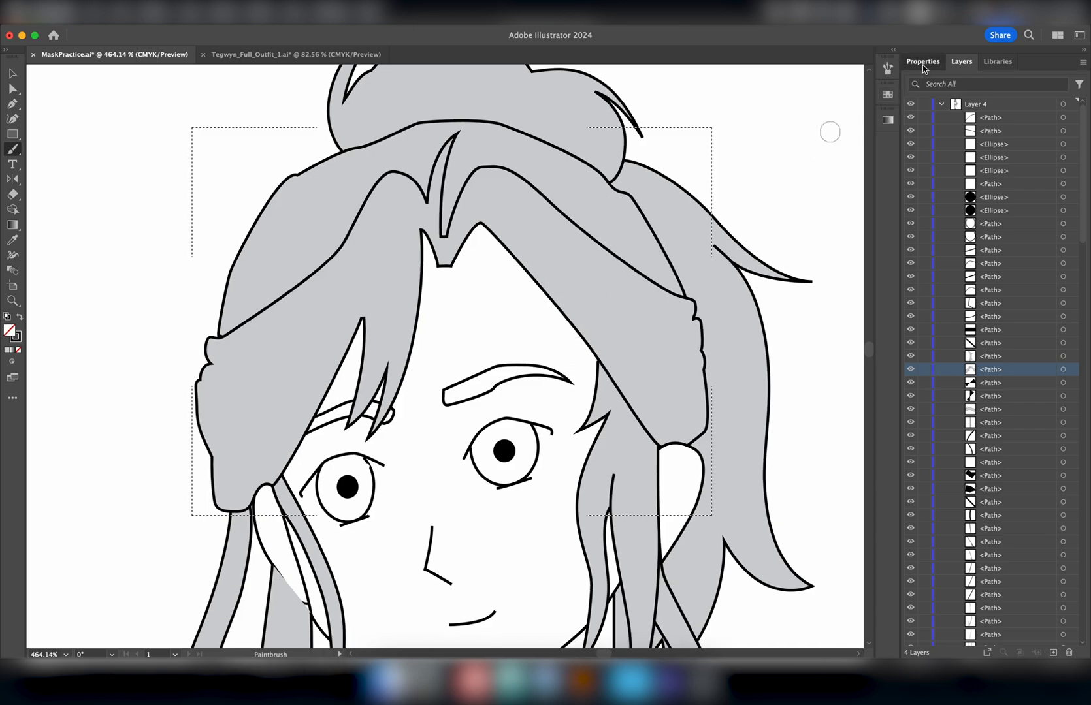
click(1028, 261)
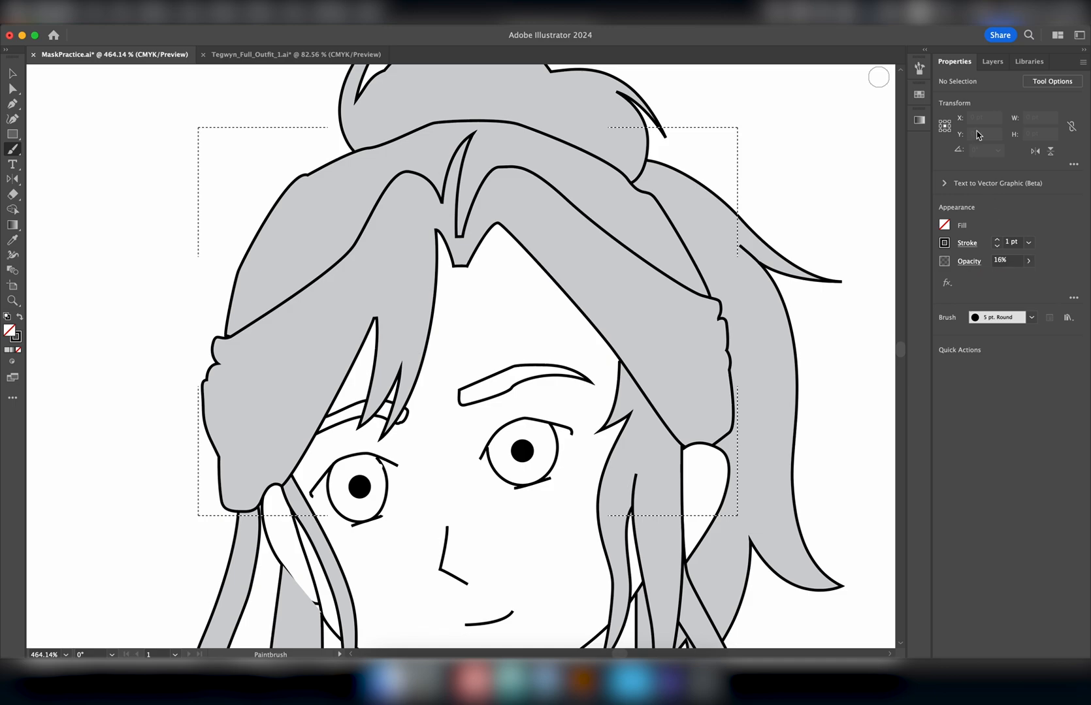
click(992, 62)
Step: Paint overlapping translucent shading strokes along the inner edge of the front hair's right half, from the parting down to the ear
drag(468, 246, 704, 453)
mouse_move(467, 246)
mouse_down()
mouse_move(603, 256)
mouse_move(777, 462)
mouse_up()
drag(554, 251, 703, 416)
scroll(703, 414, right, 3)
scroll(703, 414, down, 1)
mouse_move(622, 379)
mouse_down()
mouse_move(562, 302)
mouse_move(583, 361)
mouse_move(676, 425)
mouse_up()
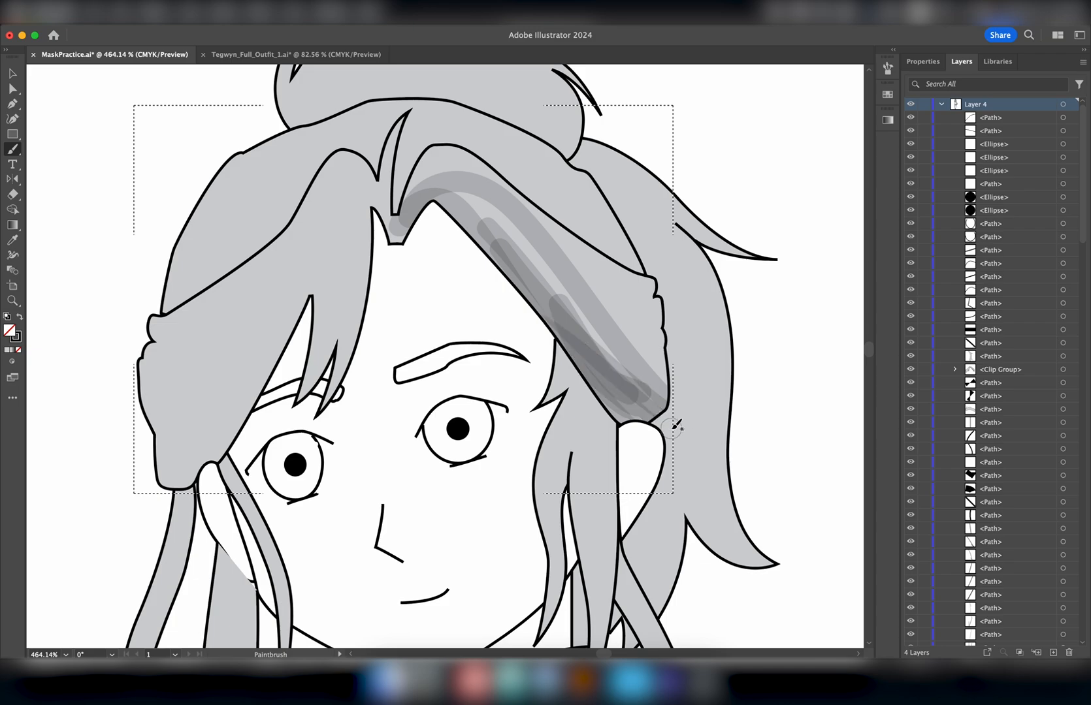
mouse_move(681, 377)
mouse_down()
mouse_move(542, 286)
mouse_move(466, 209)
mouse_move(414, 183)
mouse_up()
Step: Paint overlapping translucent shading strokes over the front hair's left half, from the parting along the inner edge down to the ear
mouse_move(397, 229)
mouse_down()
mouse_move(384, 205)
mouse_move(344, 381)
mouse_up()
drag(370, 207, 352, 386)
mouse_move(307, 299)
mouse_down()
mouse_move(177, 496)
mouse_move(130, 509)
mouse_up()
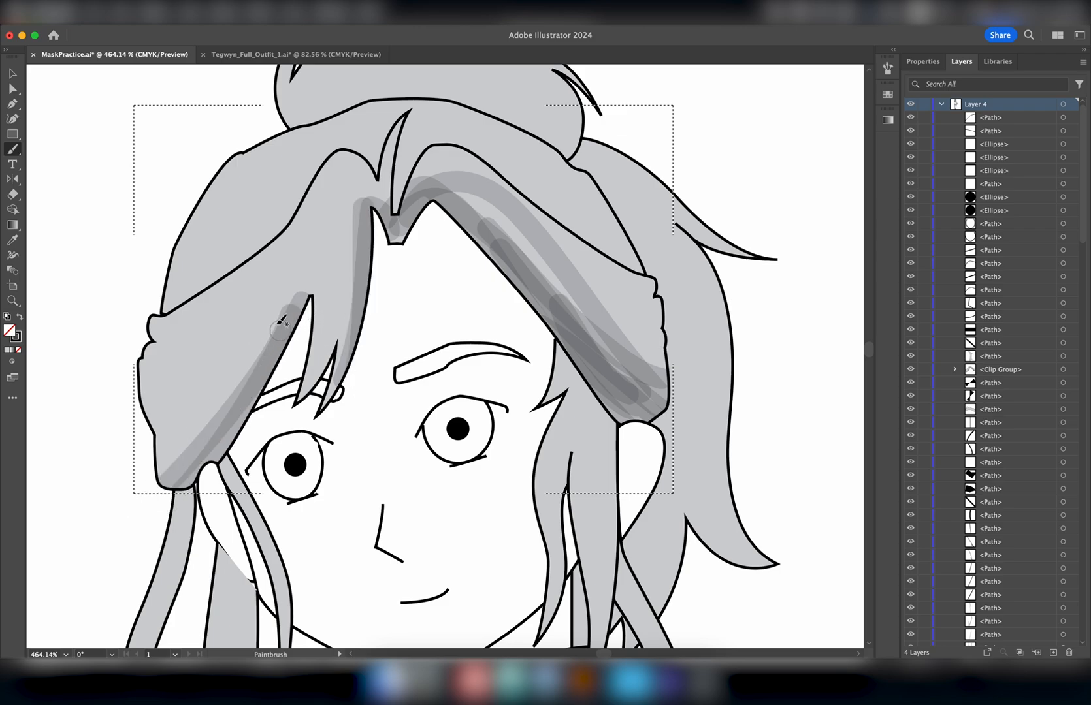
drag(276, 322, 107, 469)
mouse_move(248, 350)
mouse_down()
mouse_move(164, 450)
mouse_move(263, 356)
mouse_move(137, 478)
mouse_move(171, 470)
mouse_move(340, 257)
mouse_move(192, 407)
mouse_move(286, 289)
mouse_move(175, 363)
mouse_up()
Step: Lock the shaded front hair's clip group and turn on Draw Inside for the crown hair shape, ready for the Paintbrush
scroll(440, 341, right, 3)
scroll(440, 341, up, 2)
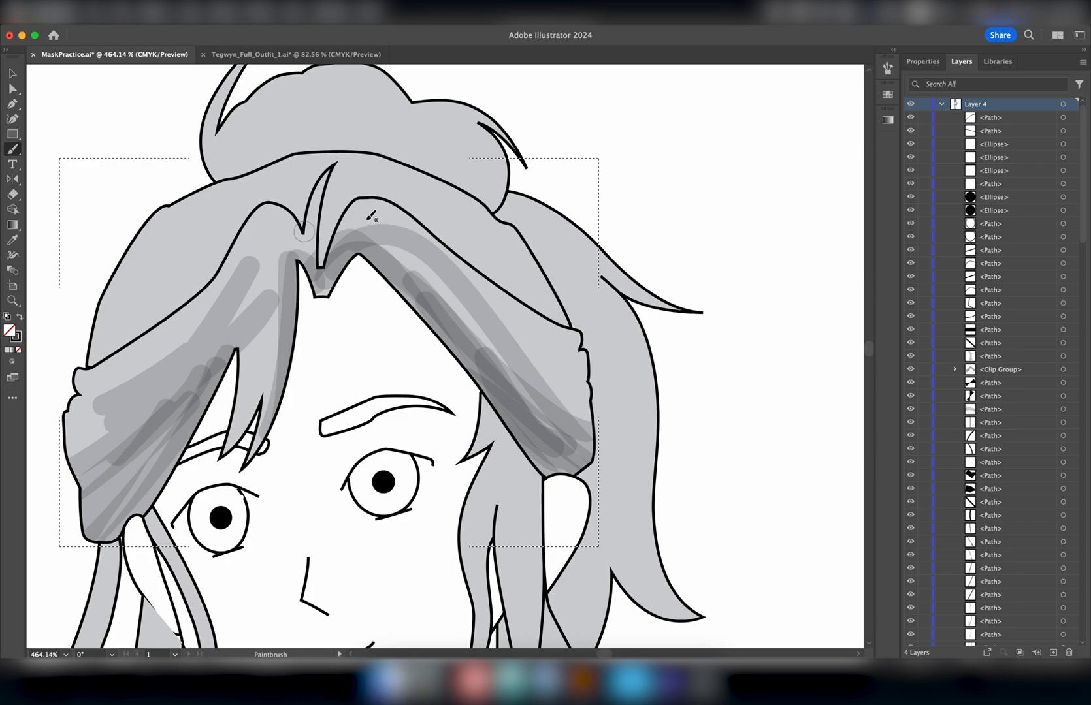
key(a)
click(530, 256)
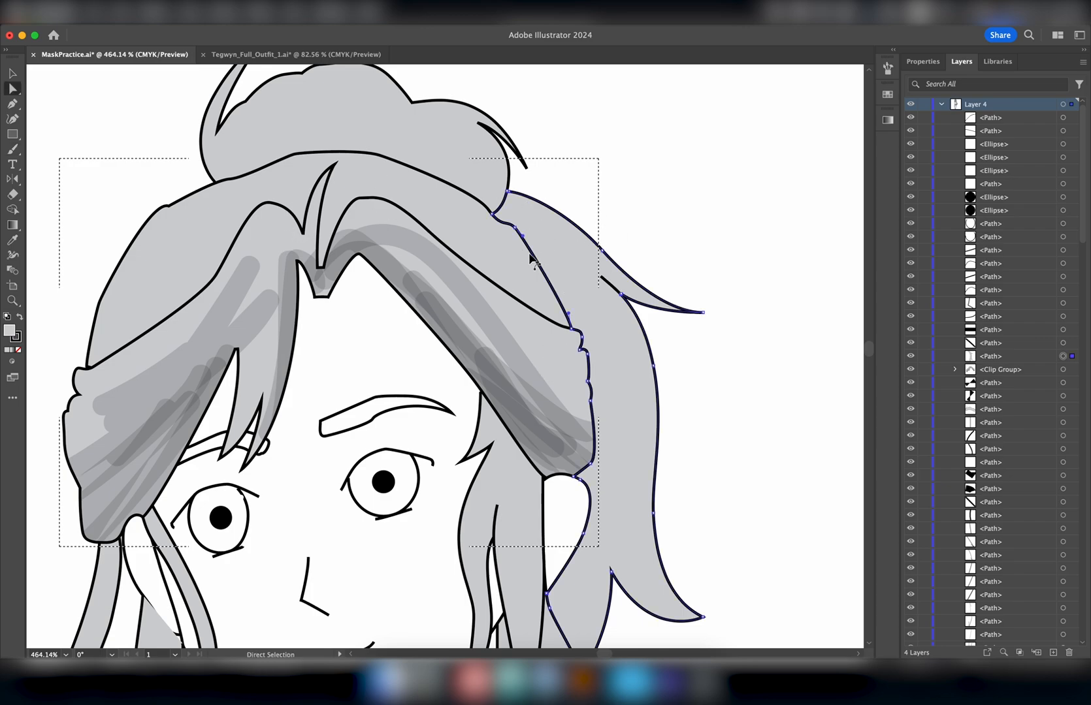
click(180, 206)
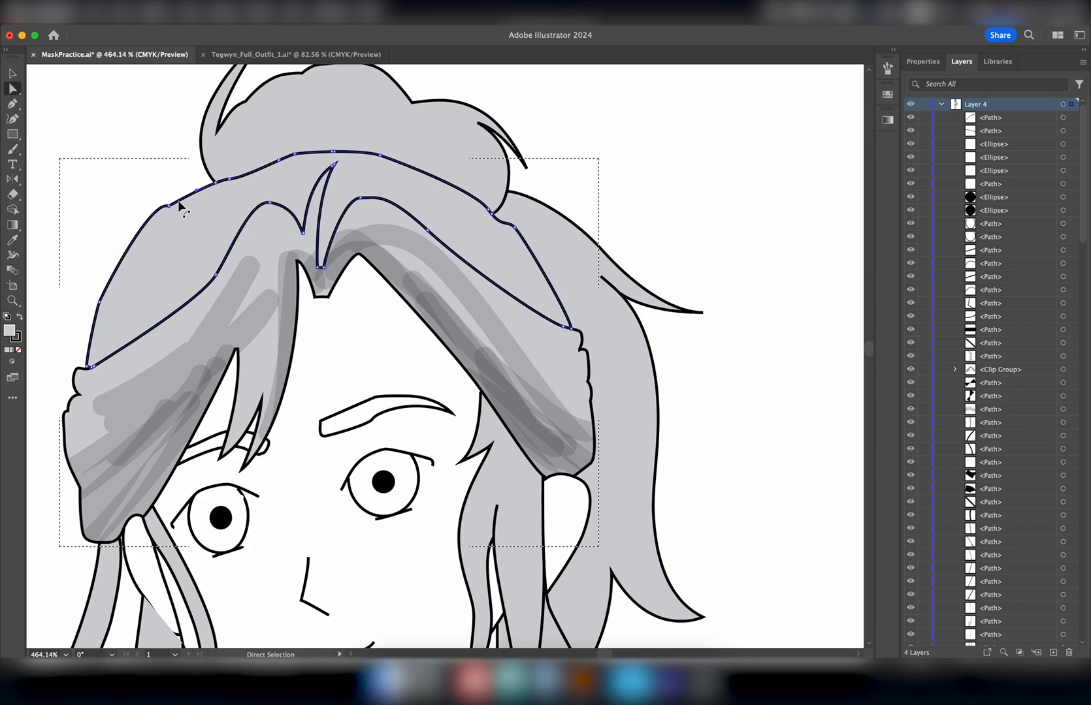
click(1038, 375)
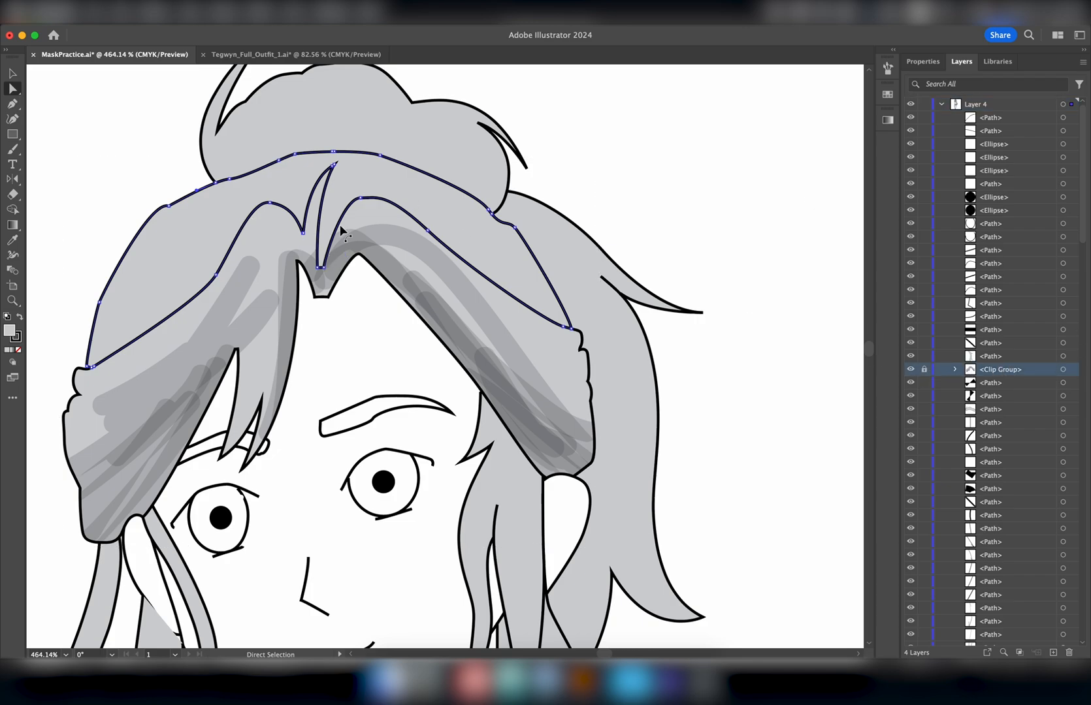
click(14, 361)
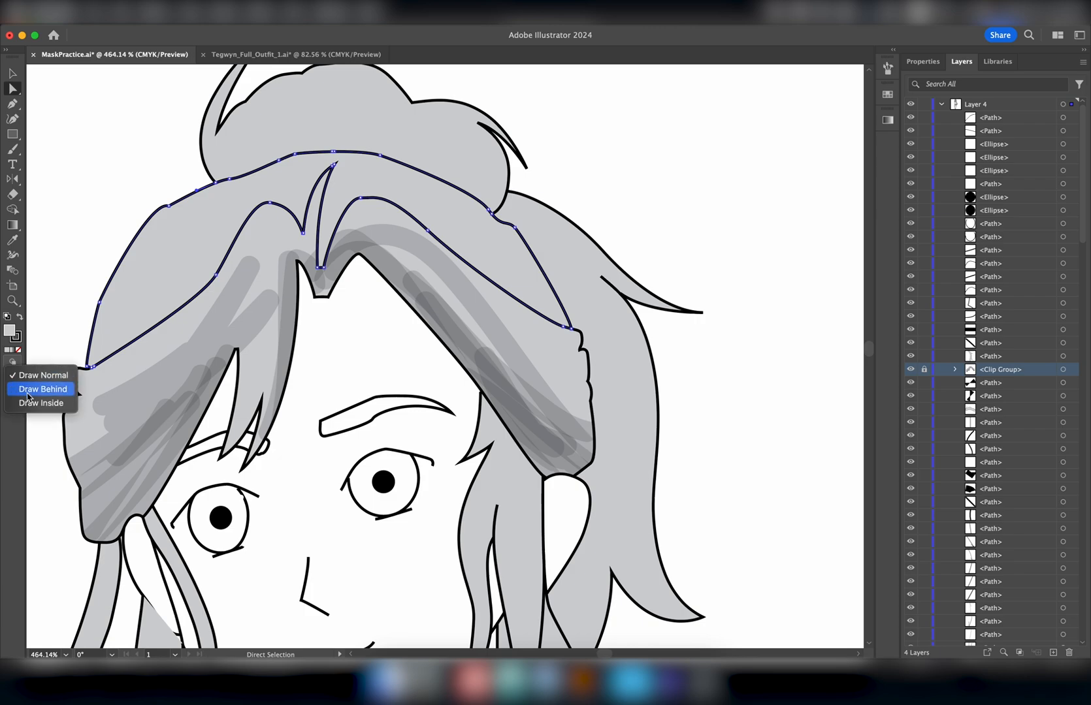
click(29, 399)
key(b)
Step: Try an opaque black brush stroke across the lower left end of the crown hair and undo it
scroll(134, 256, left, 2)
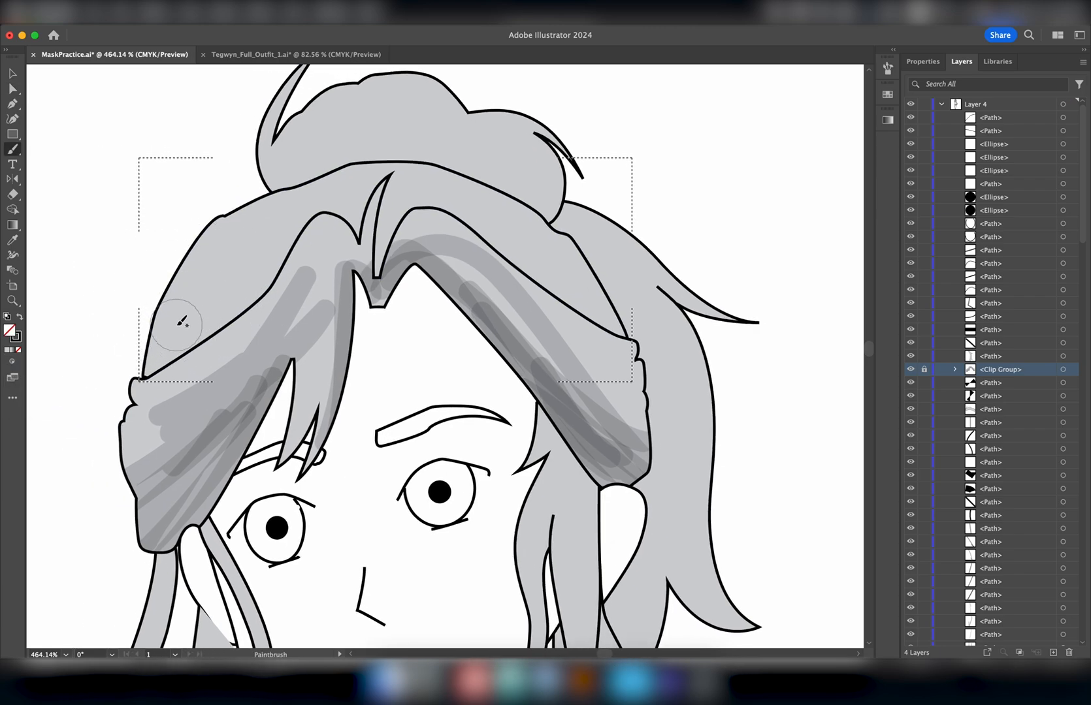
scroll(180, 318, up, 2)
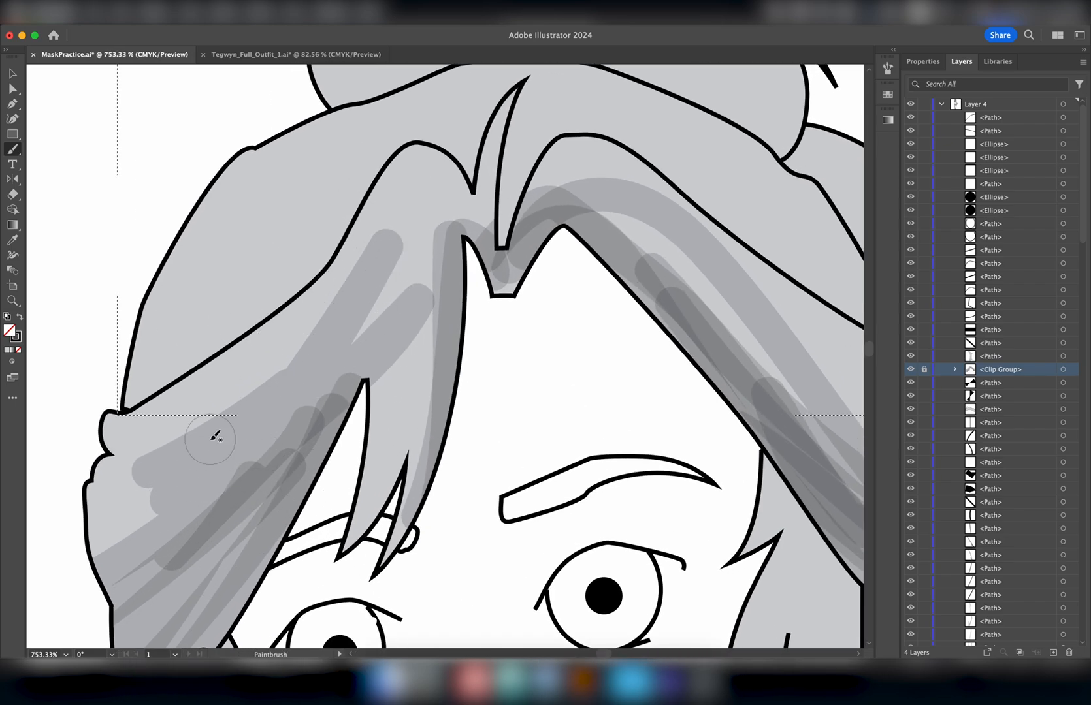
scroll(216, 435, left, 2)
scroll(216, 435, up, 1)
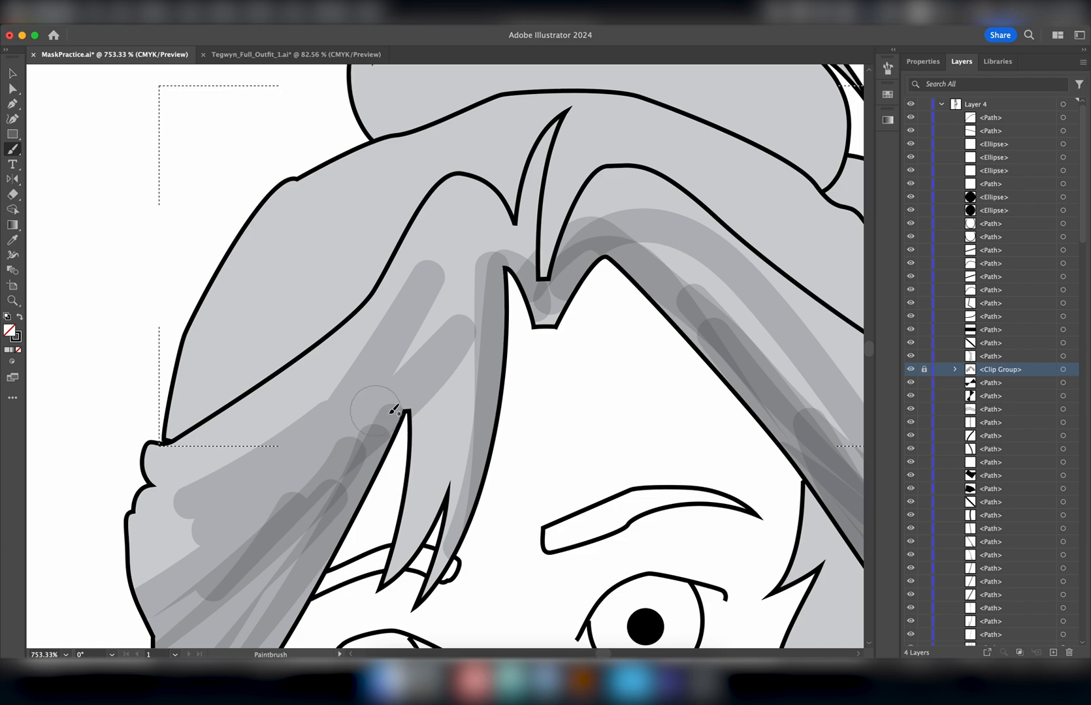
scroll(382, 282, up, 5)
scroll(382, 282, right, 2)
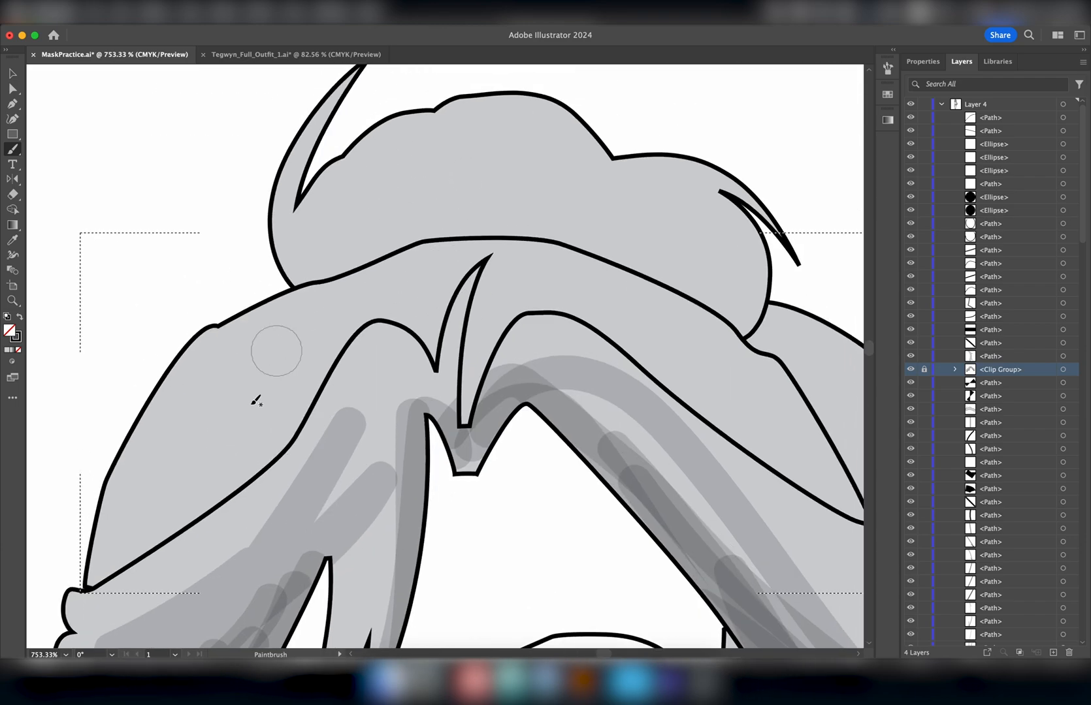
scroll(234, 390, down, 3)
scroll(234, 390, left, 2)
drag(222, 454, 128, 385)
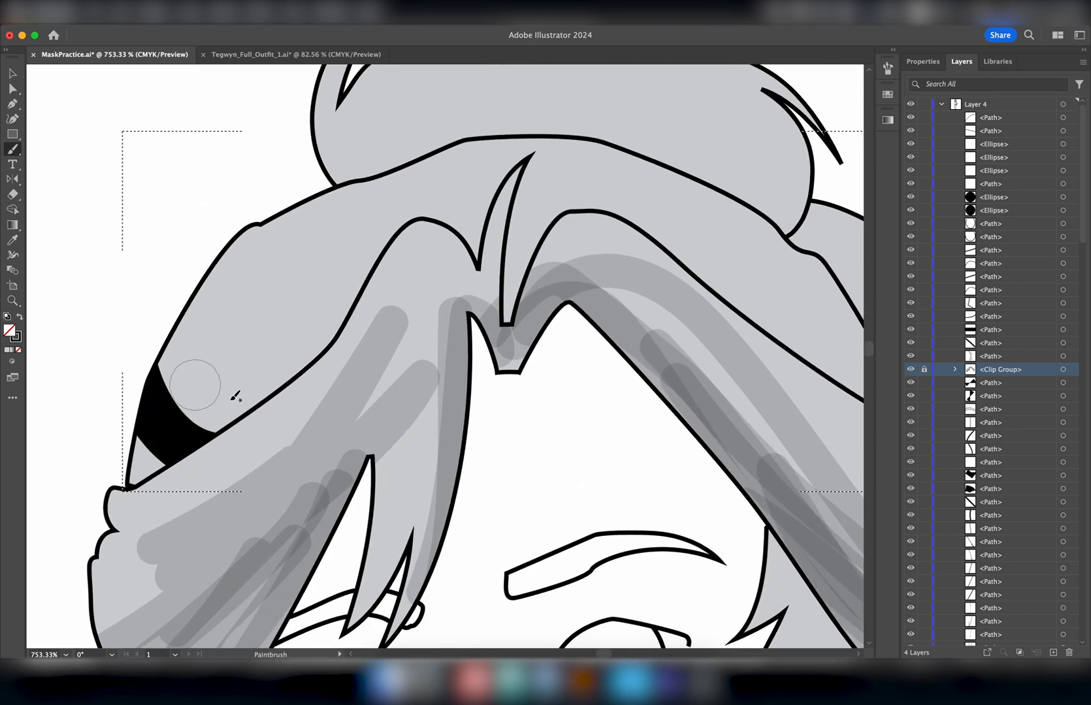
key(super+z)
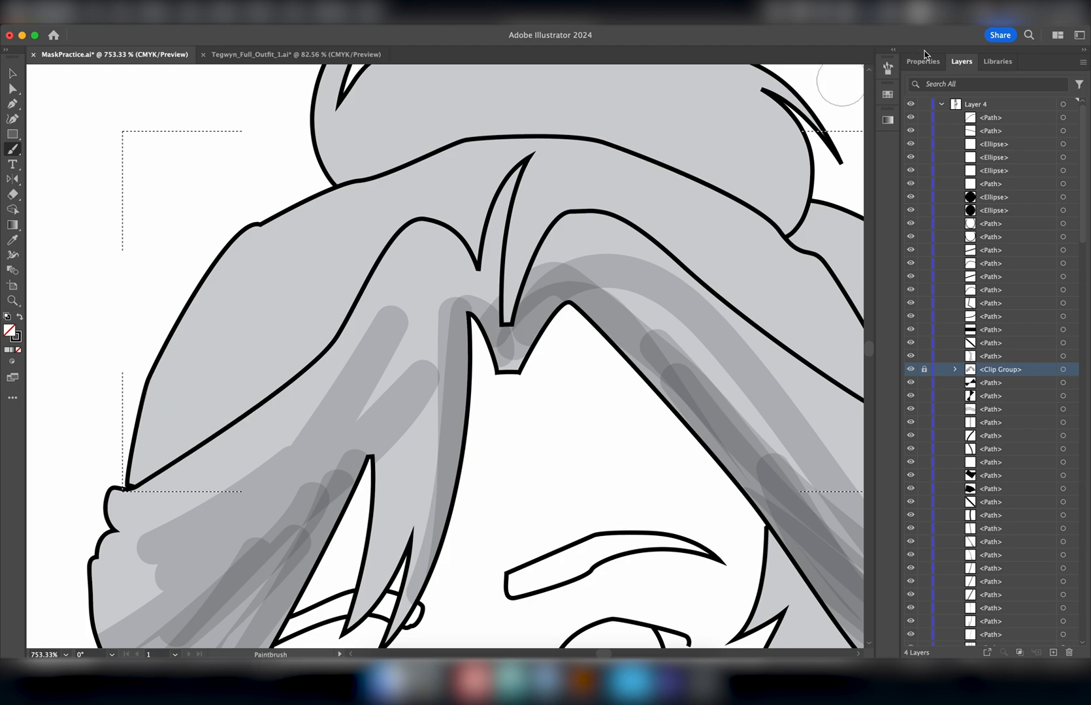
Step: Set the Paintbrush stroke opacity to 18% and undo a test dab on the crown hair
click(922, 62)
click(1027, 263)
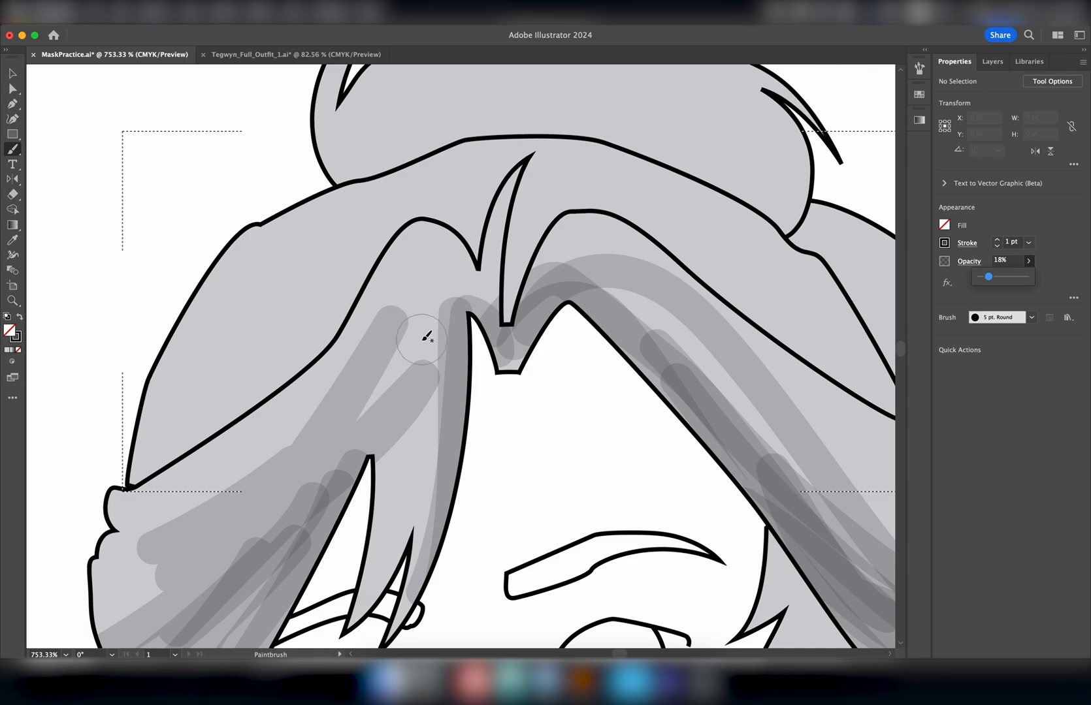
click(309, 346)
key(super+z)
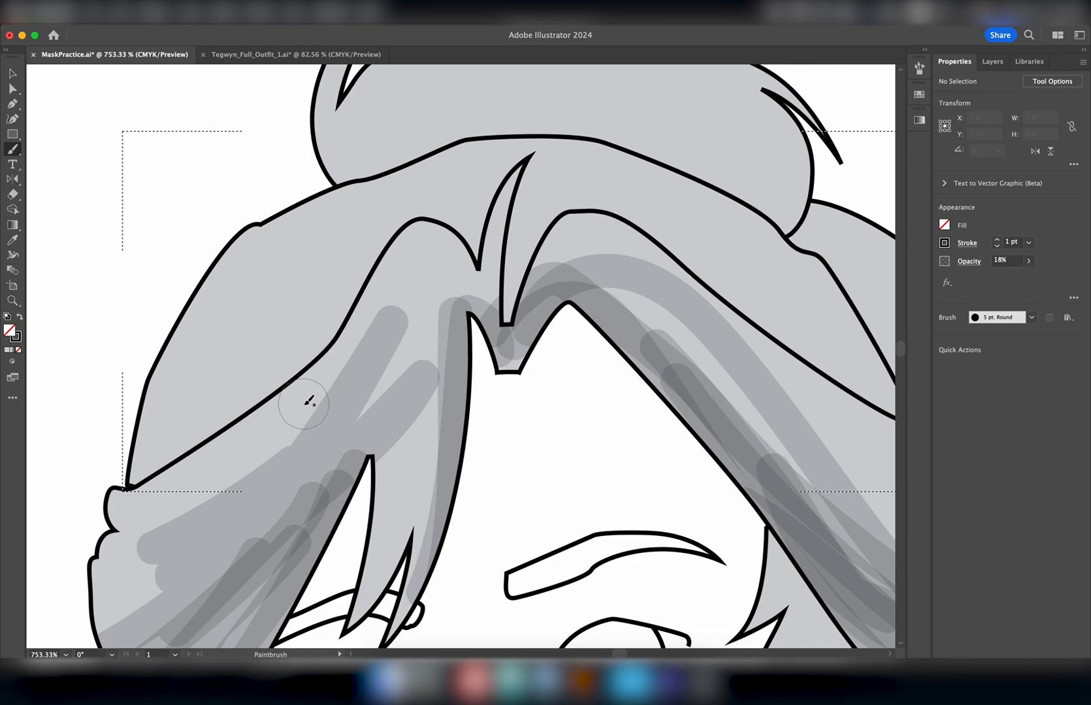
Step: Paint overlapping translucent zigzag shading strokes inside the left part of the crown hair, redoing one misplaced stroke near its lower end
mouse_move(209, 437)
mouse_down()
mouse_move(160, 372)
mouse_move(238, 458)
mouse_move(182, 369)
mouse_move(235, 385)
mouse_move(256, 349)
mouse_move(286, 386)
mouse_move(292, 342)
mouse_move(318, 335)
mouse_move(331, 299)
mouse_up()
mouse_move(171, 421)
mouse_down()
mouse_move(141, 428)
mouse_move(145, 480)
mouse_up()
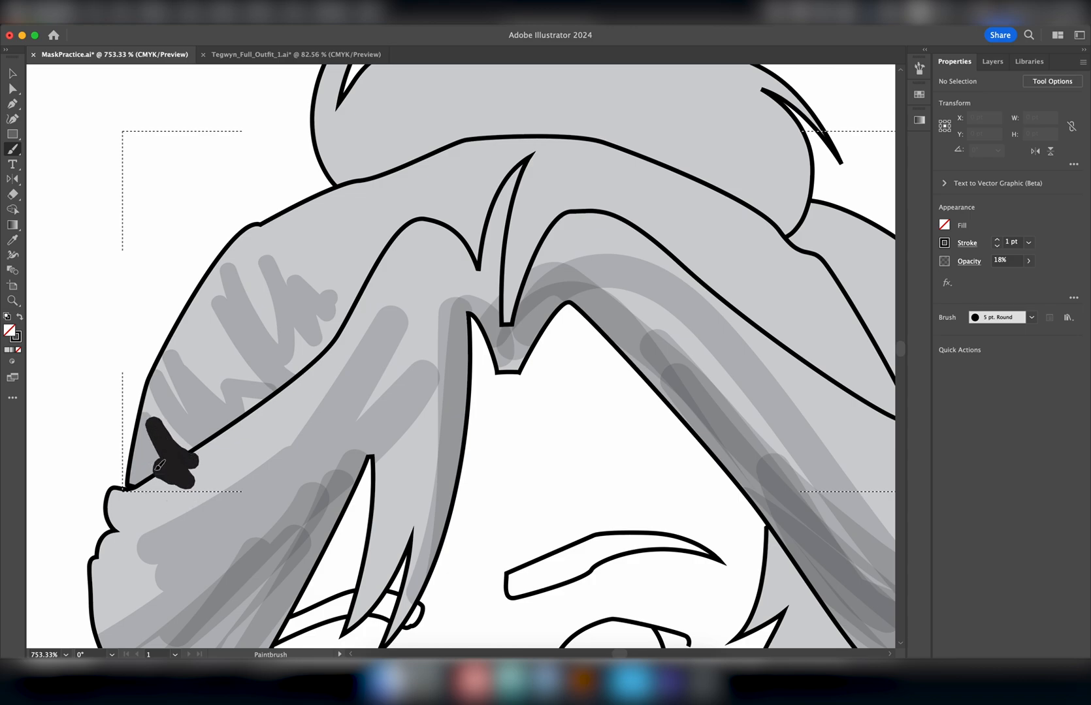
key(super+z)
mouse_move(214, 452)
mouse_down()
mouse_move(185, 430)
mouse_move(188, 397)
mouse_move(234, 417)
mouse_move(261, 375)
mouse_move(314, 353)
mouse_move(357, 289)
mouse_up()
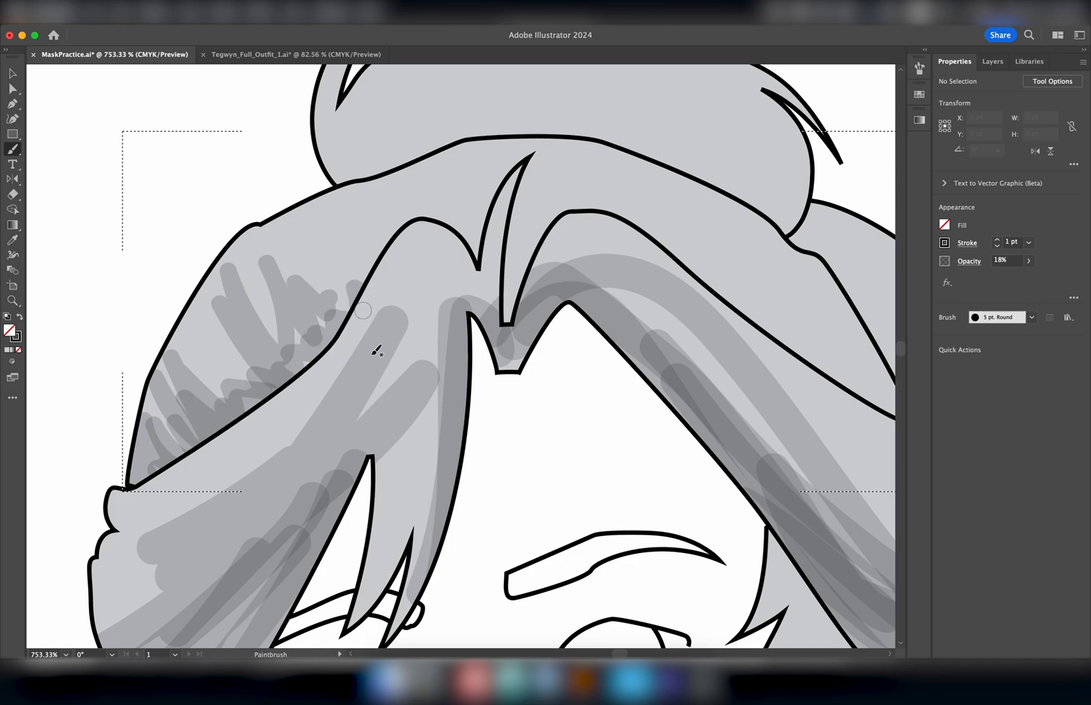
scroll(275, 414, down, 5)
scroll(274, 413, right, 2)
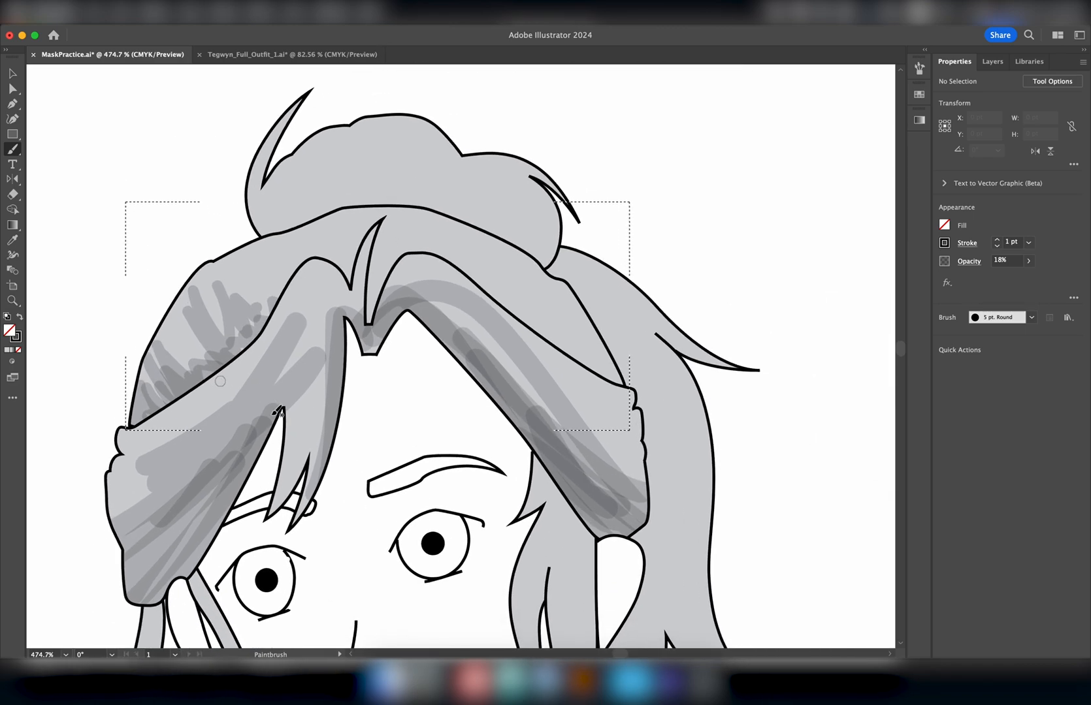
mouse_move(229, 259)
mouse_down()
mouse_move(251, 328)
mouse_move(169, 420)
mouse_up()
Step: Examine the shaded hair on the whole figure, briefly hiding and reshowing the front hair's clip group
scroll(284, 471, down, 2)
scroll(284, 469, down, 2)
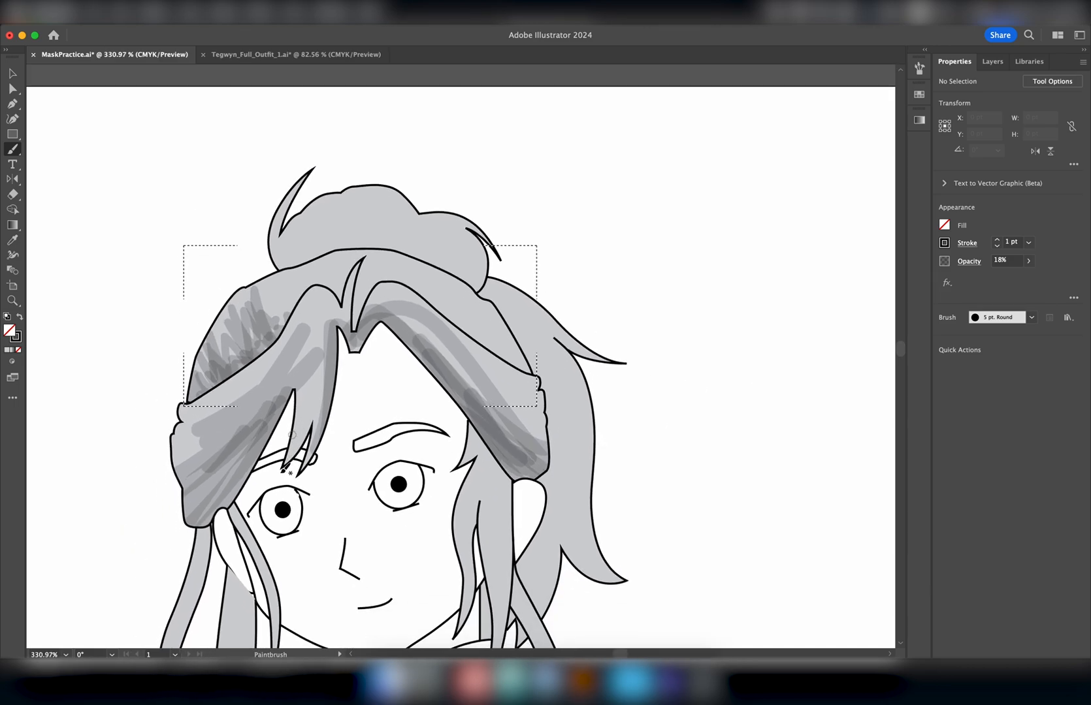
scroll(318, 335, down, 1)
scroll(318, 335, up, 2)
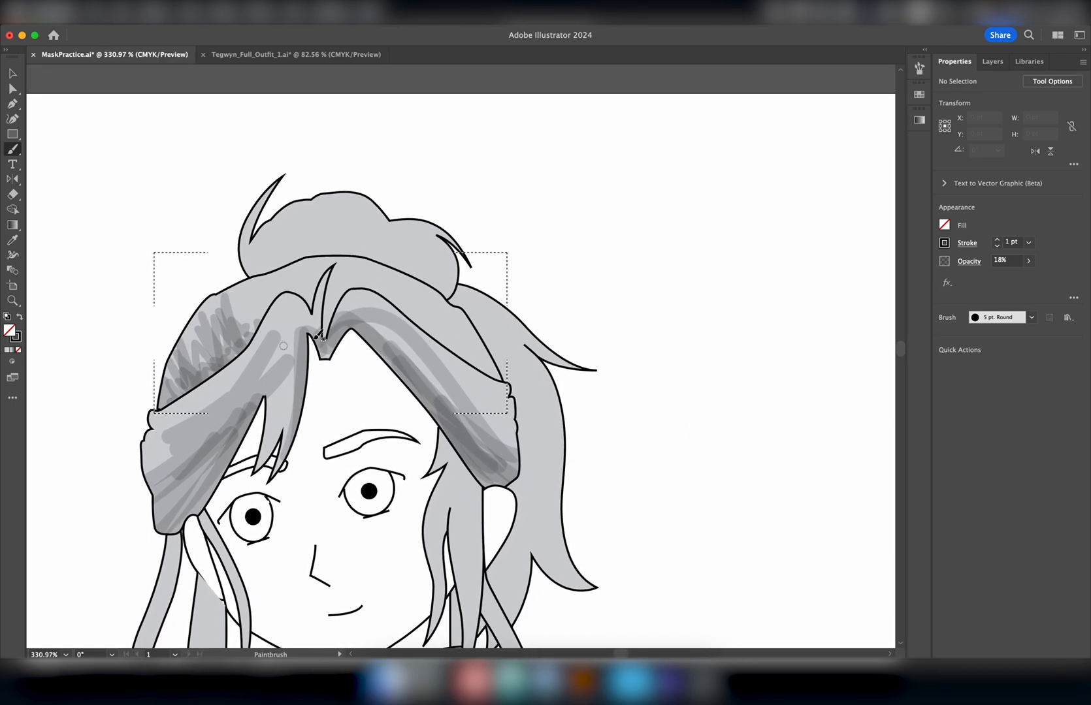
scroll(318, 335, down, 1)
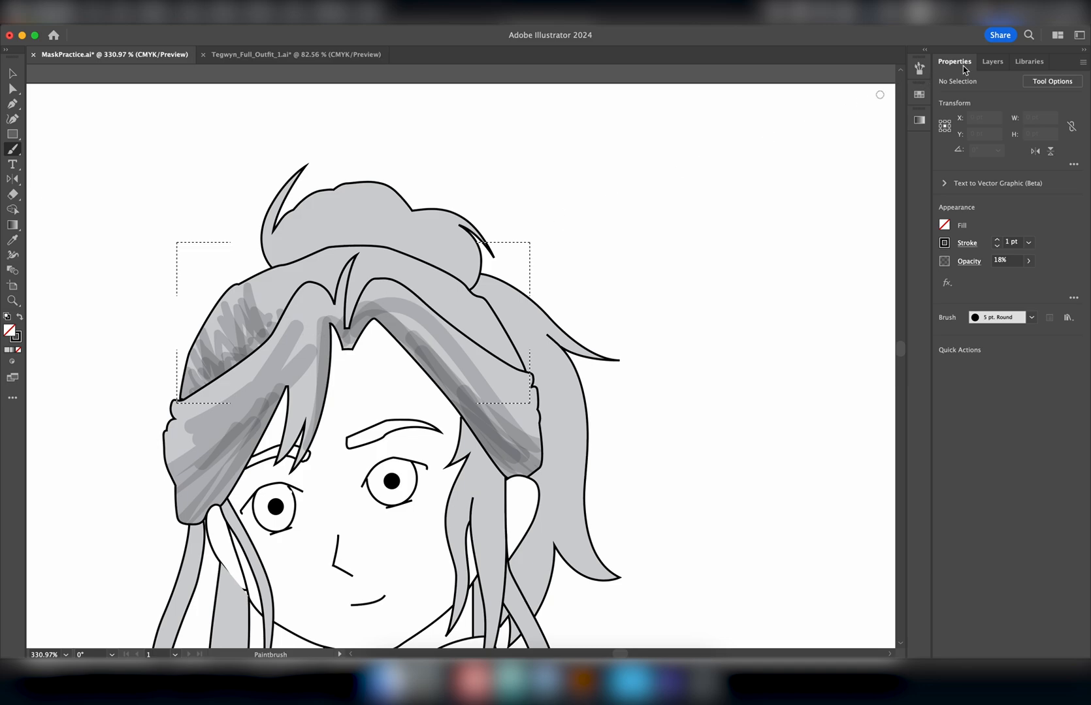
click(992, 61)
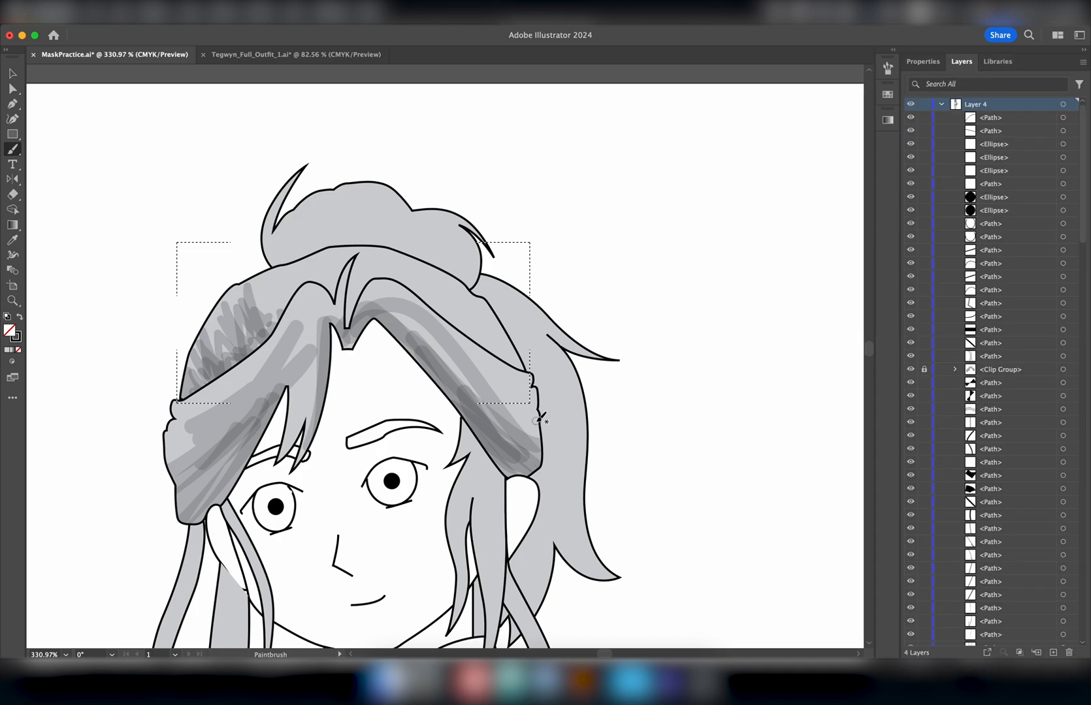
scroll(415, 409, down, 5)
scroll(415, 410, left, 2)
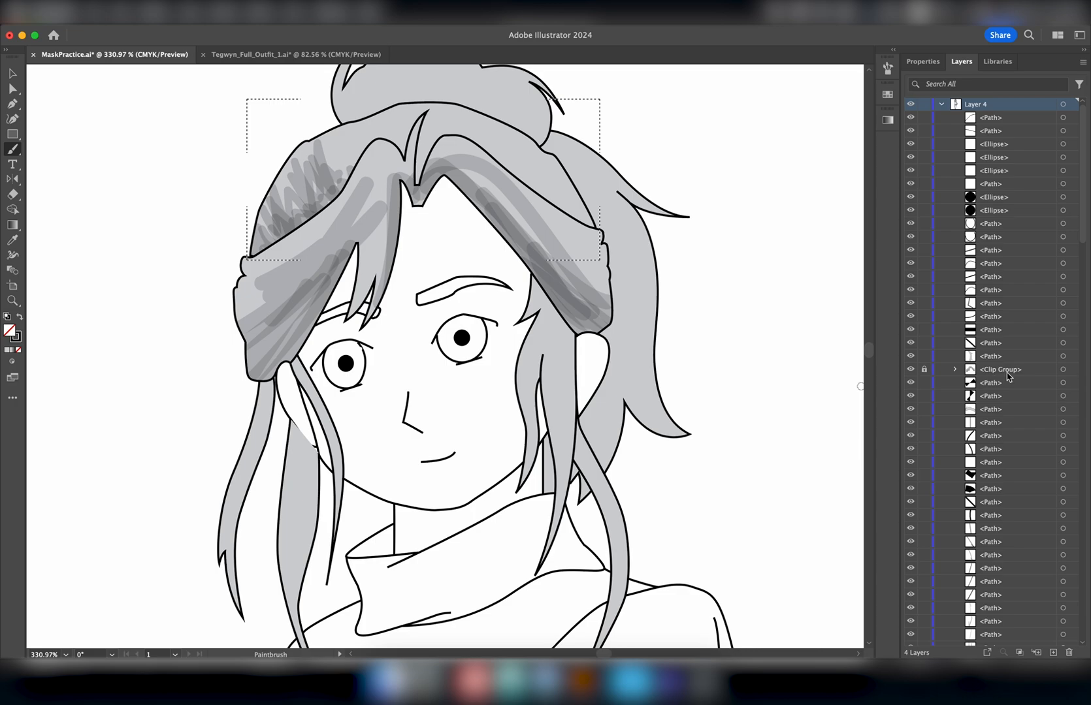
click(911, 370)
click(910, 370)
scroll(751, 373, down, 4)
scroll(751, 377, down, 5)
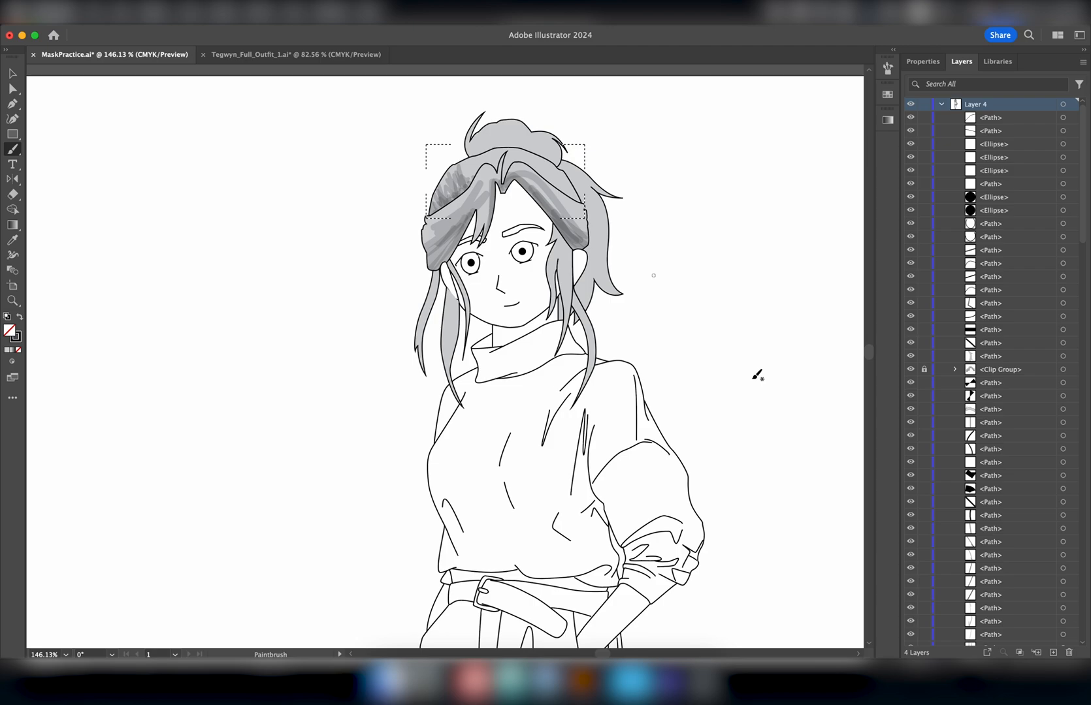
scroll(757, 374, down, 3)
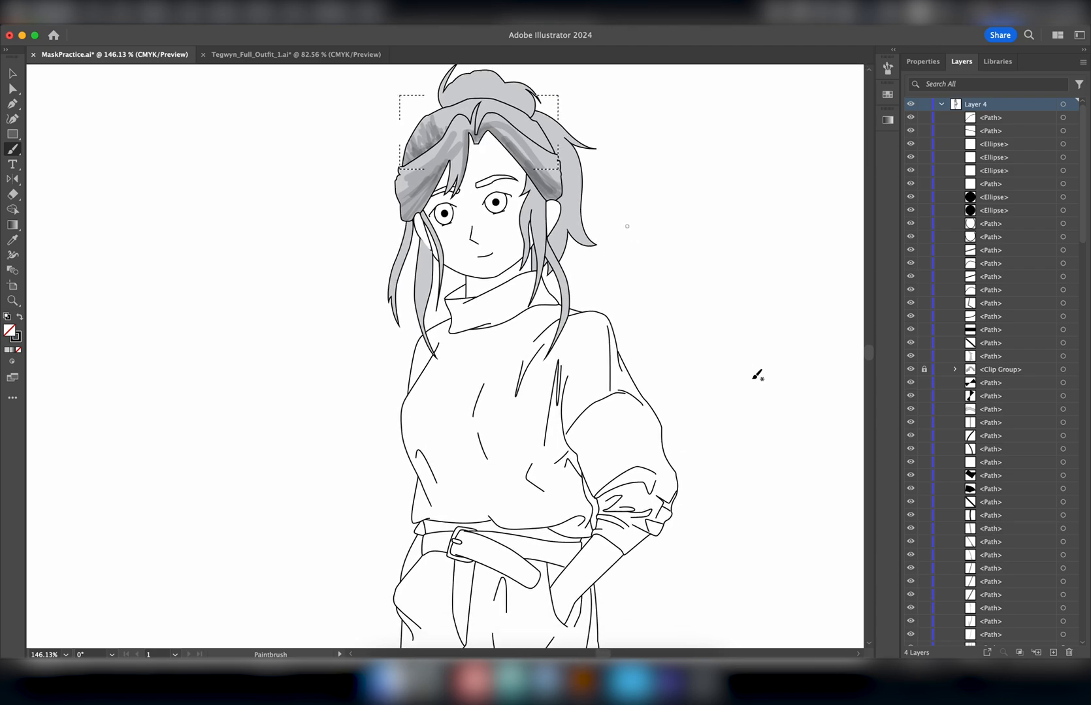